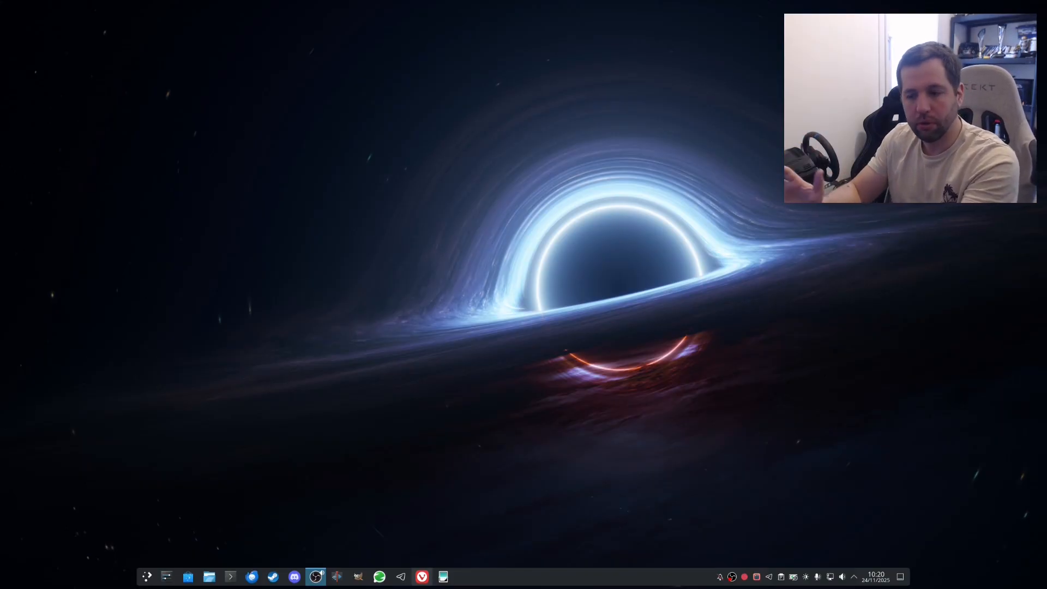
Step: In Synology's download centre, select product type NAS and the DS218j model
click(421, 576)
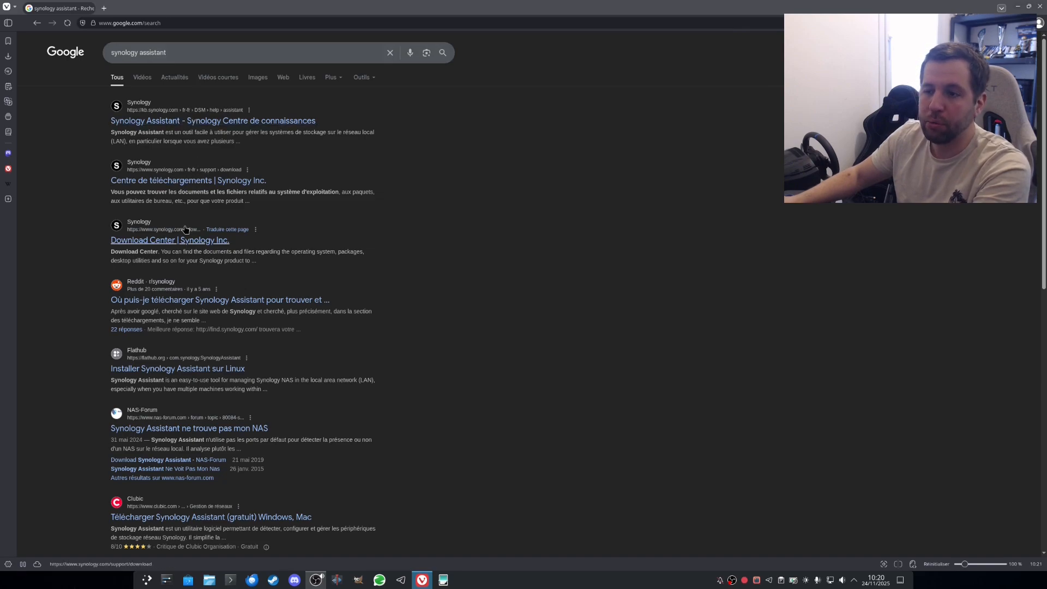
click(208, 181)
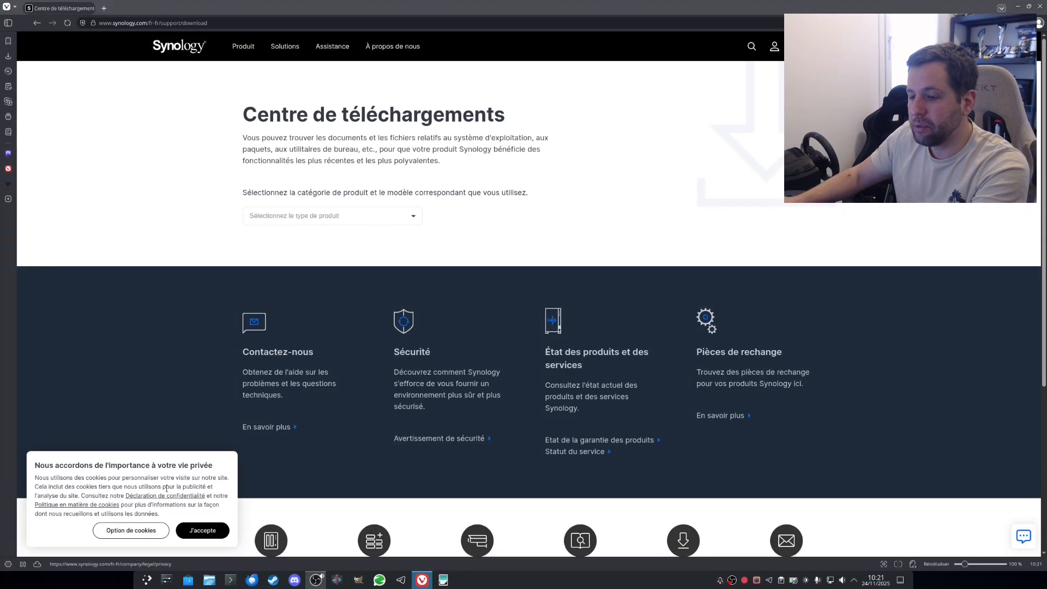
click(412, 216)
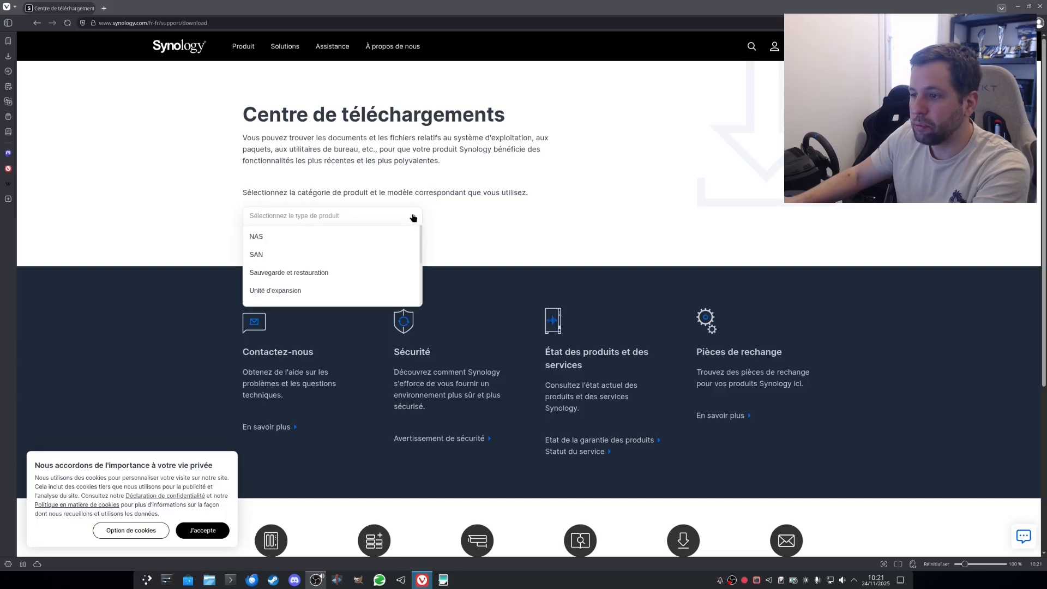
click(310, 238)
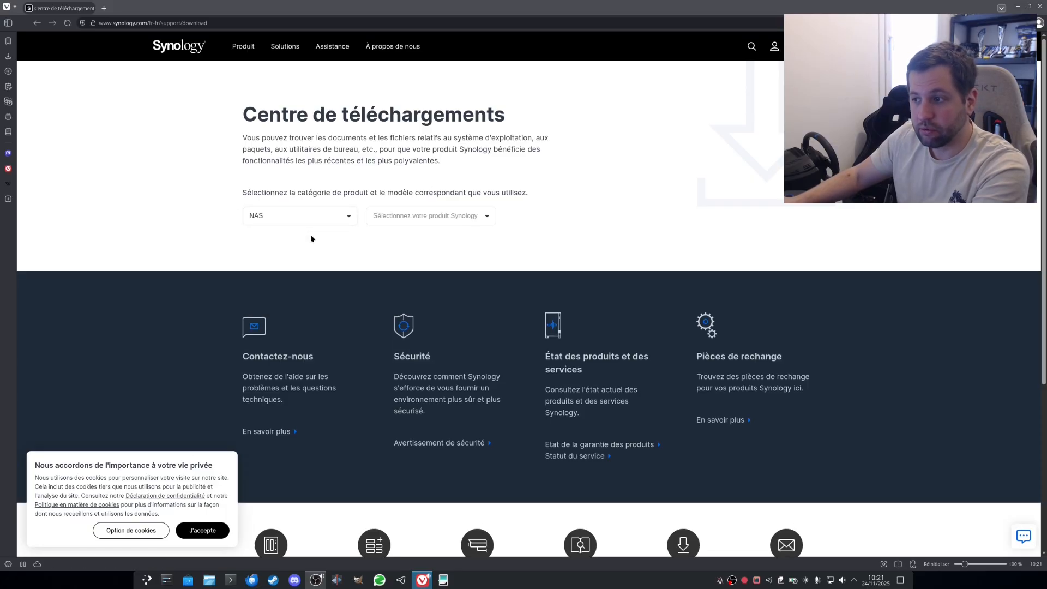
click(408, 219)
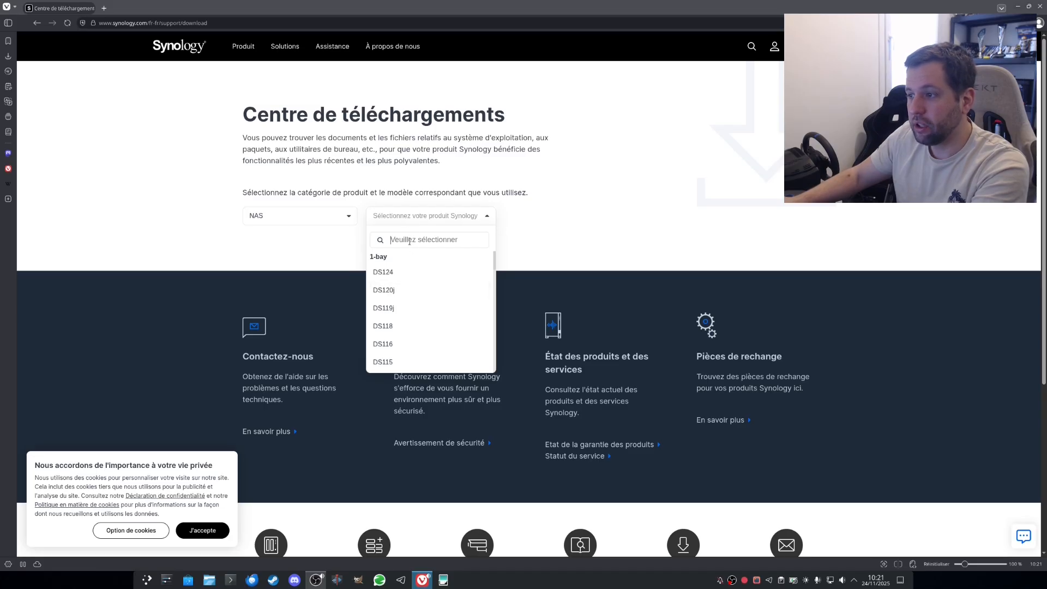
text(ds218)
click(420, 325)
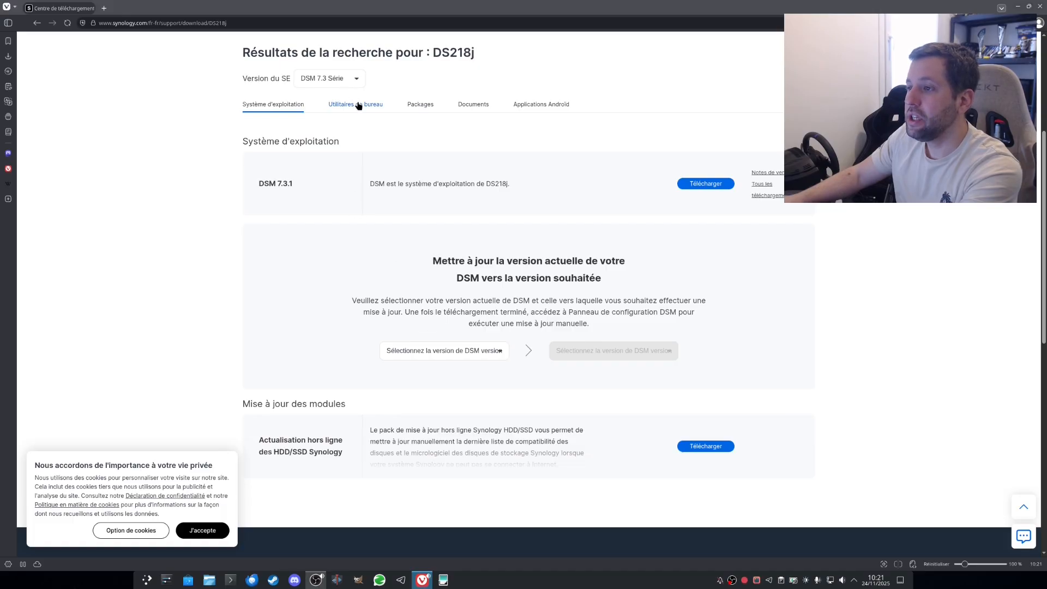
Step: Download Synology Assistant from the DS218j desktop utilities as the Ubuntu 64-bit .deb
click(360, 107)
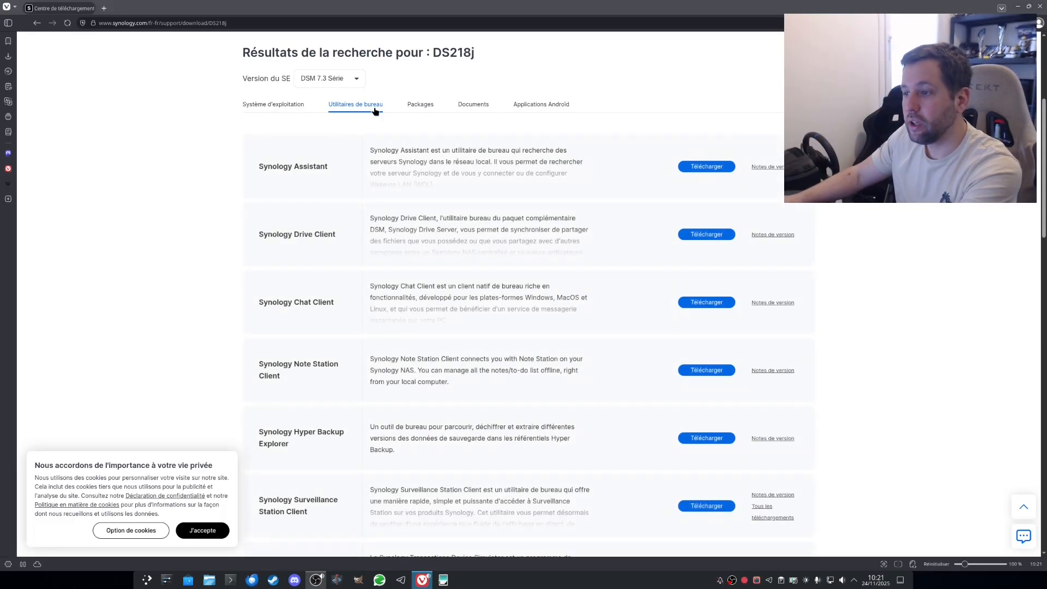
click(714, 169)
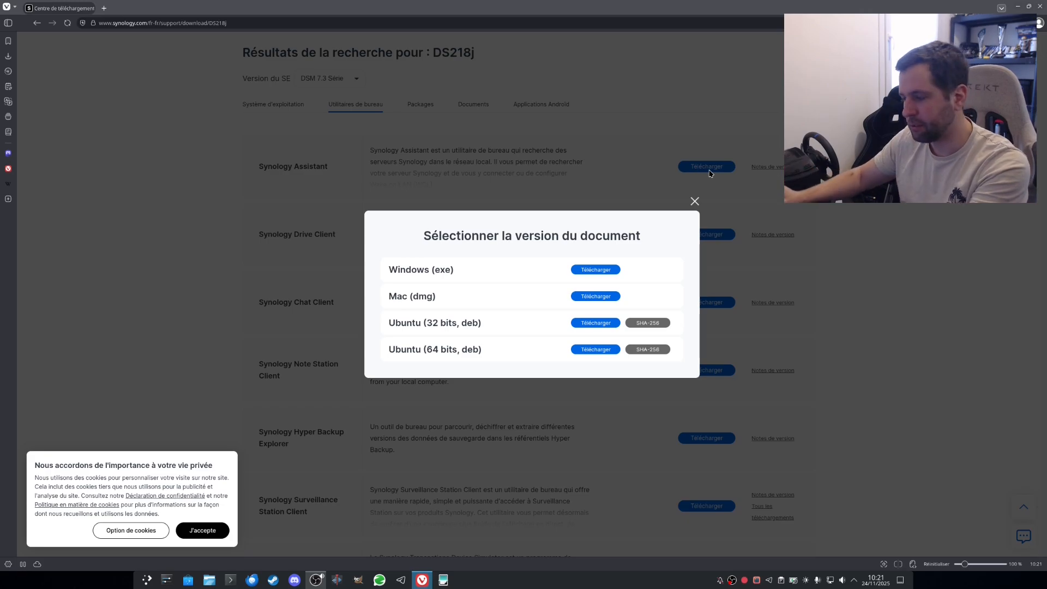
click(590, 351)
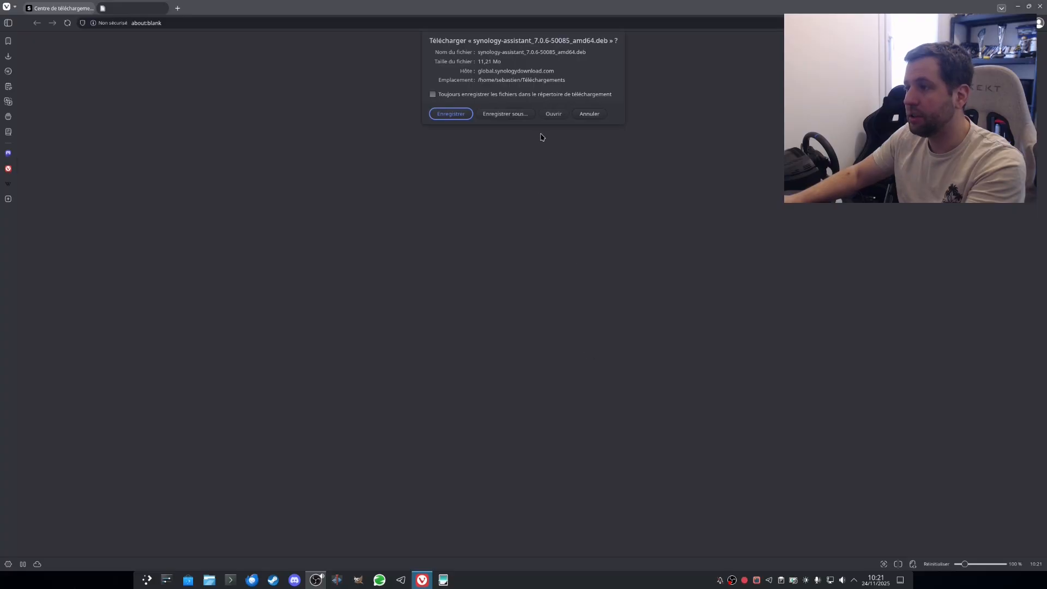
Step: Save synology-assistant_7.0.6-50085_amd64.deb and open it from the Téléchargements folder
click(458, 118)
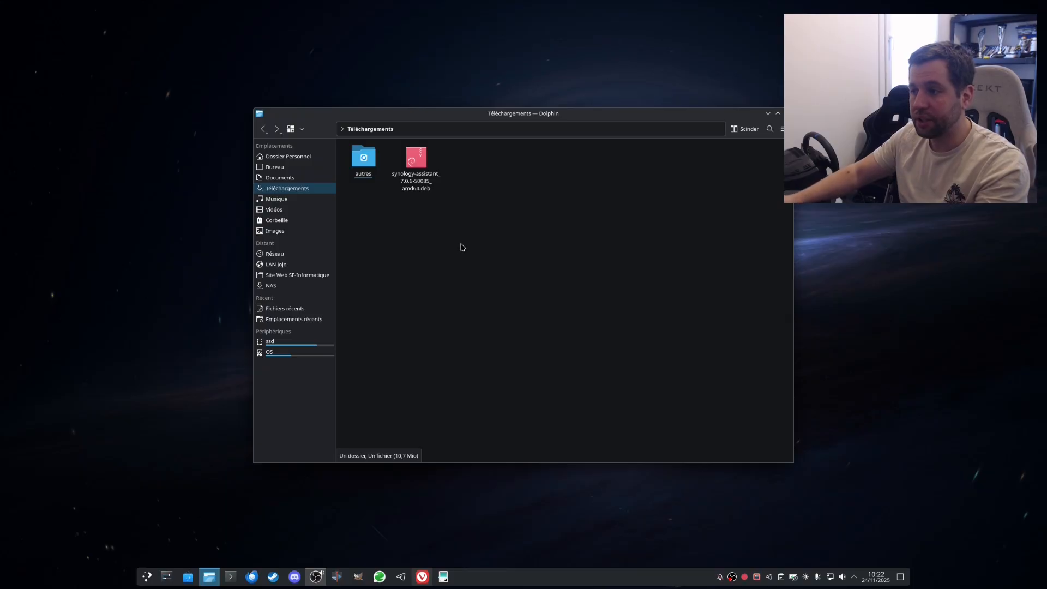
click(419, 174)
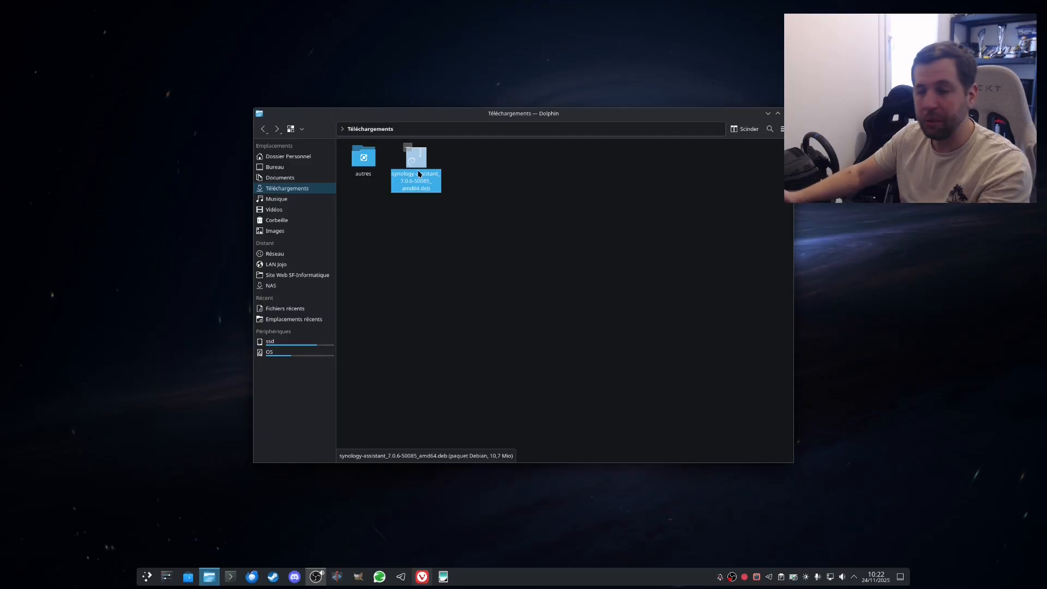
double_click(419, 173)
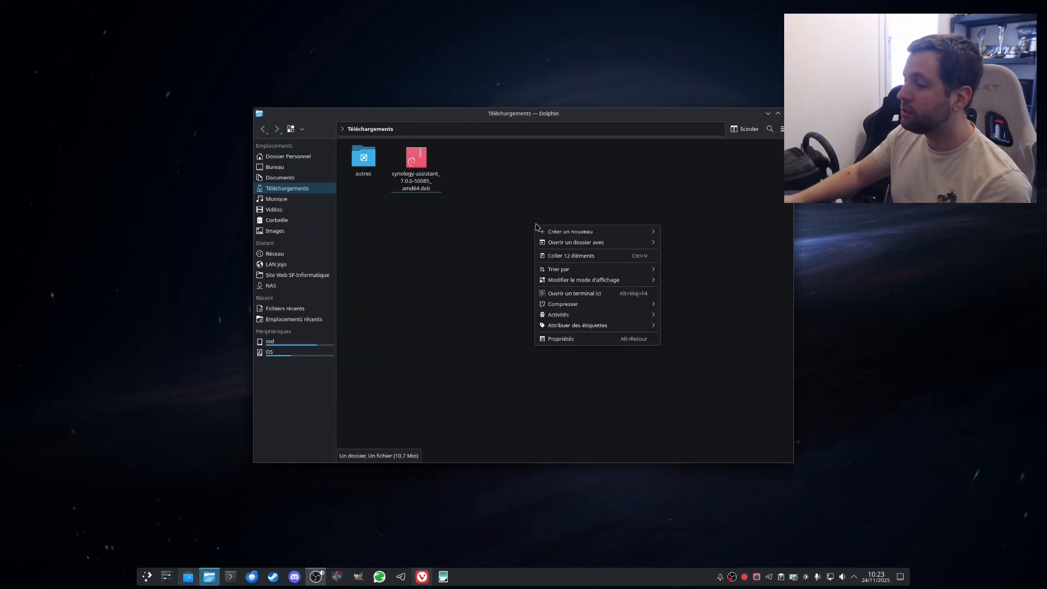
Step: Install the synology-assistant .deb with sudo dpkg -i in a Téléchargements terminal, then close it
click(561, 293)
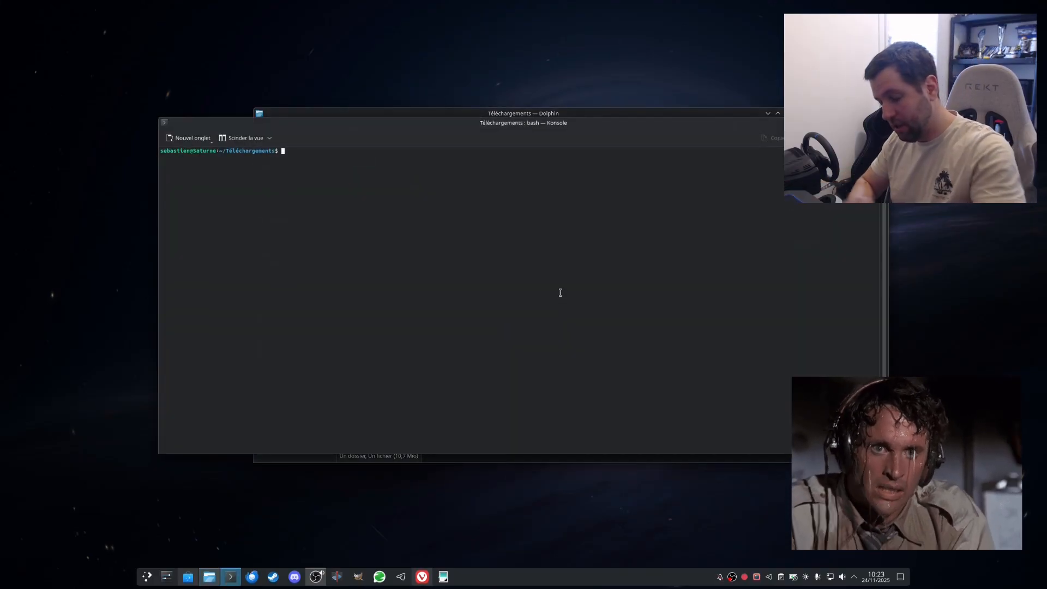
text(sudo)
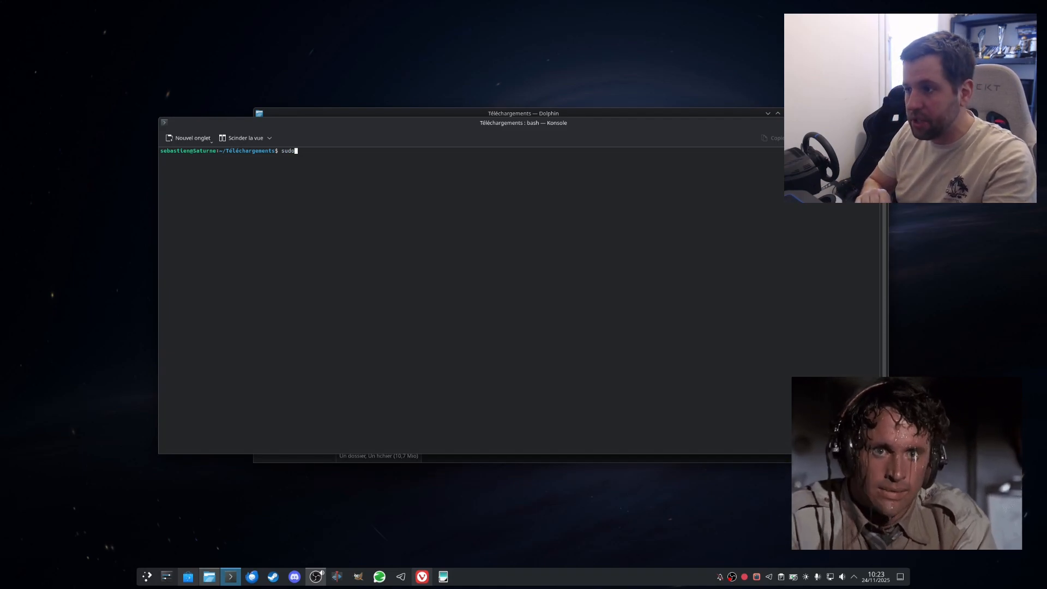
text( dpkg)
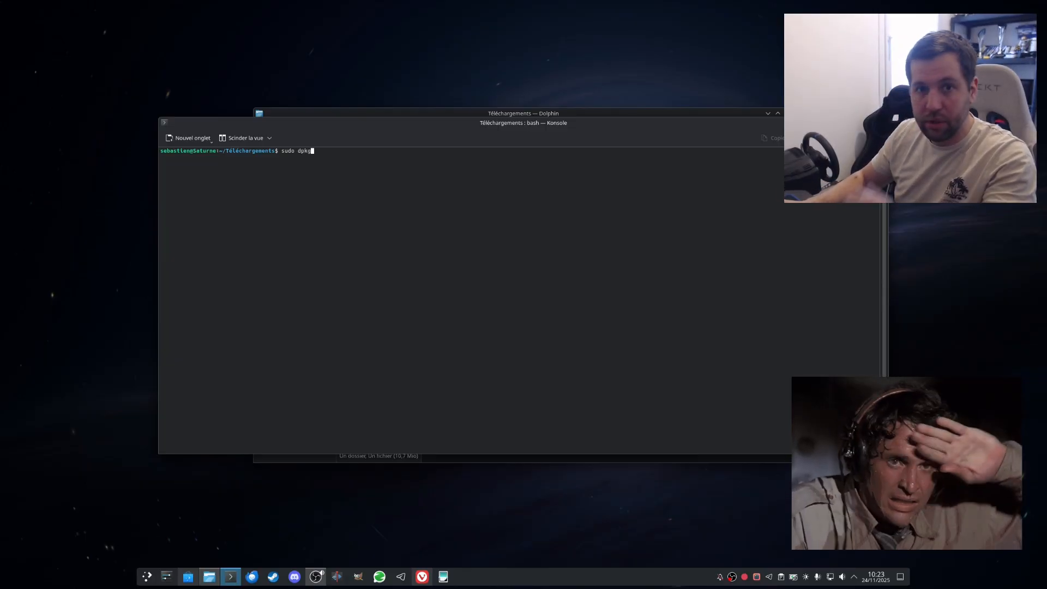
text( -i)
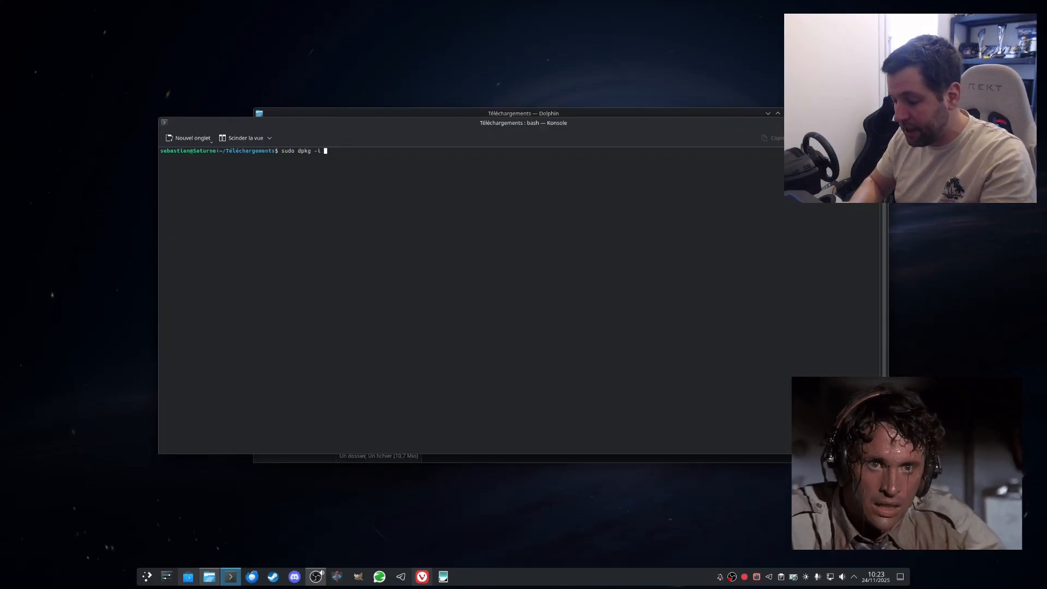
text( syn)
key(Tab)
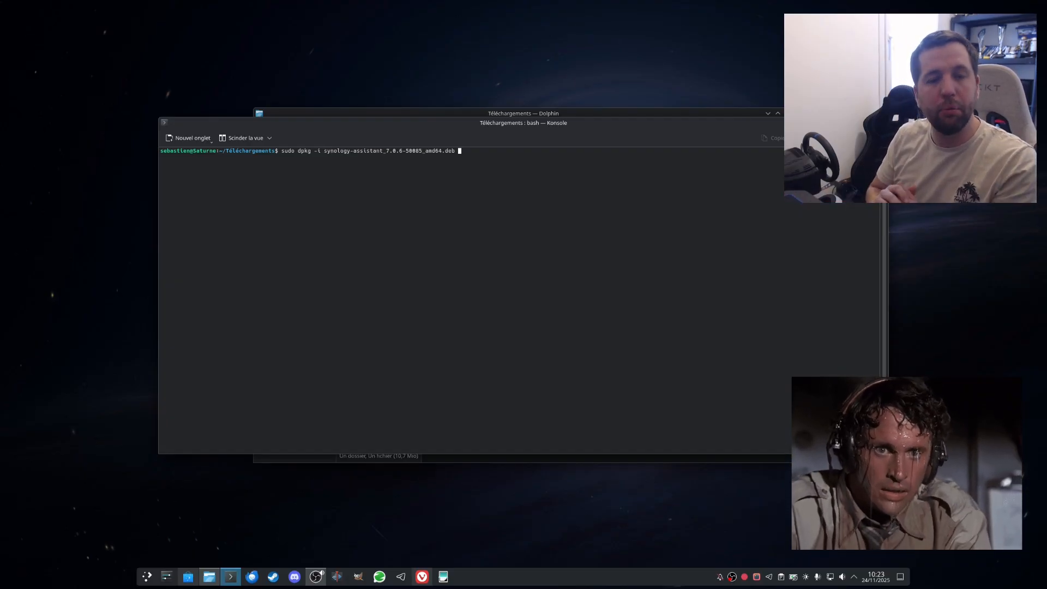
key(Return)
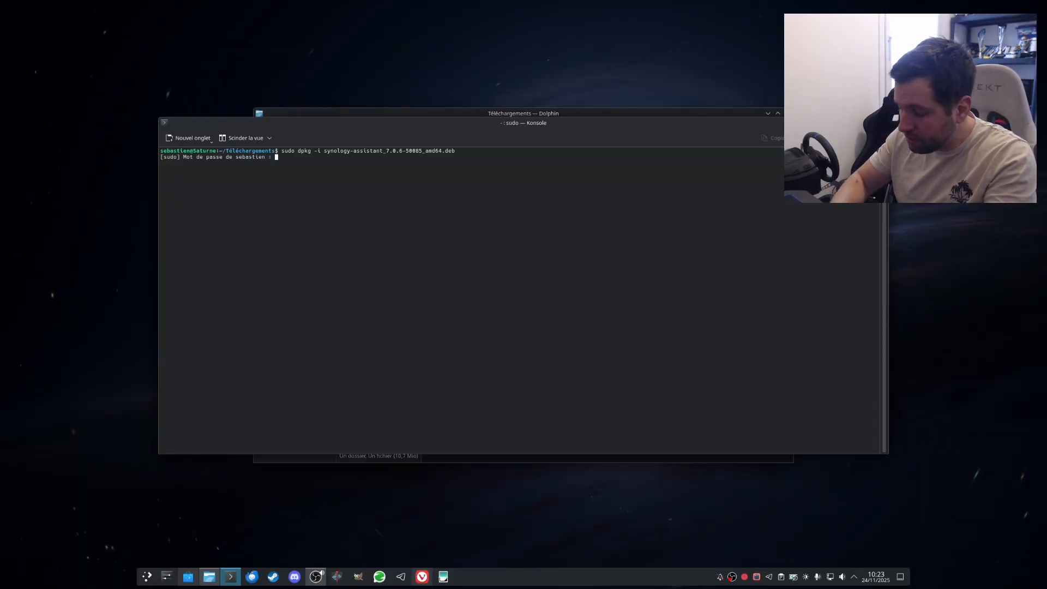
key(Return)
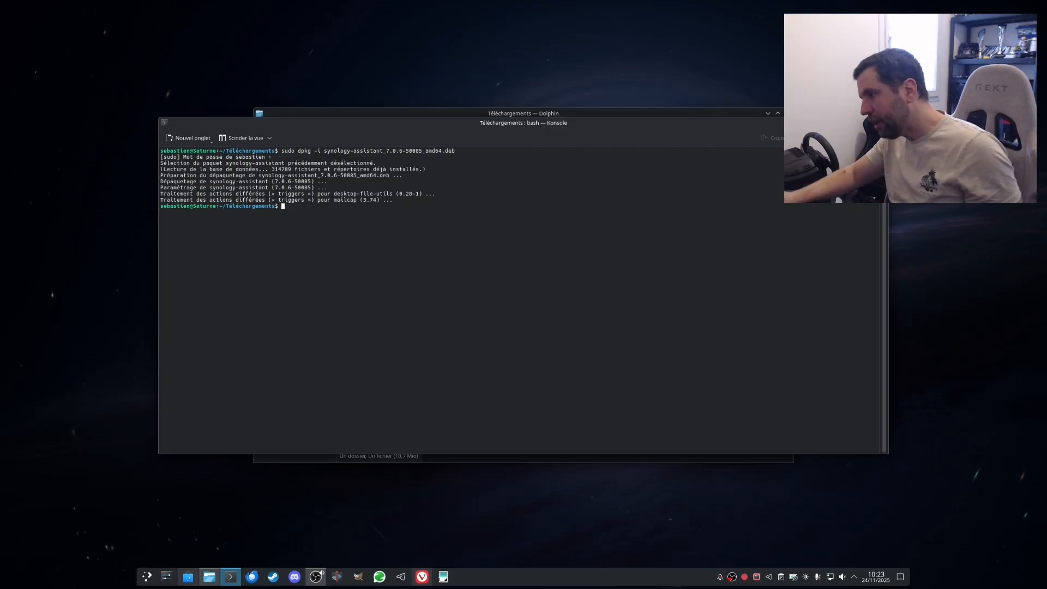
key(ctrl+d)
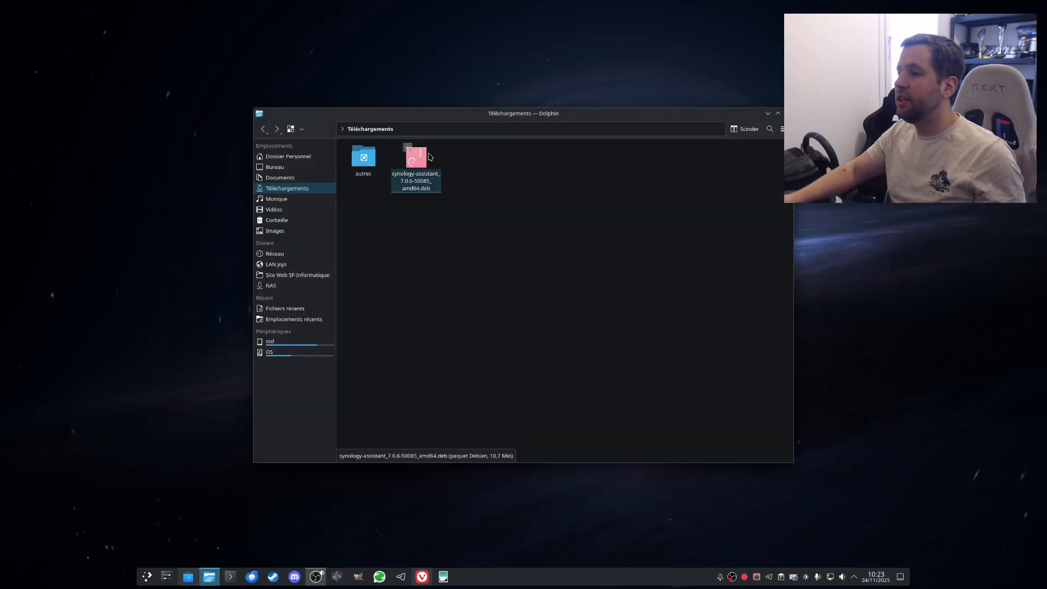
Step: Check the synology-assistant package page in Discover, then close Discover and Dolphin
double_click(416, 161)
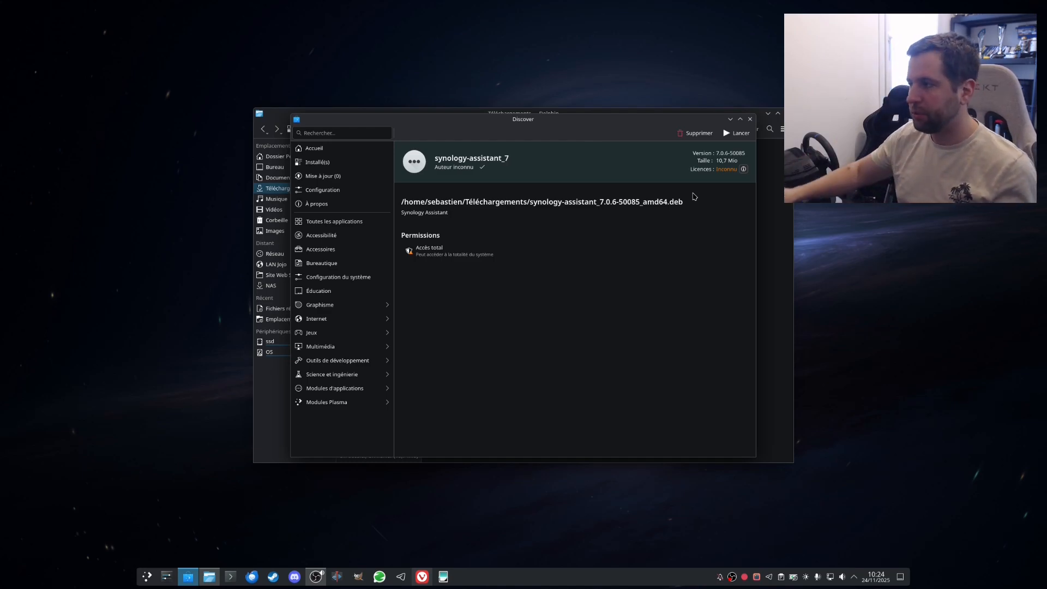
click(751, 119)
click(788, 113)
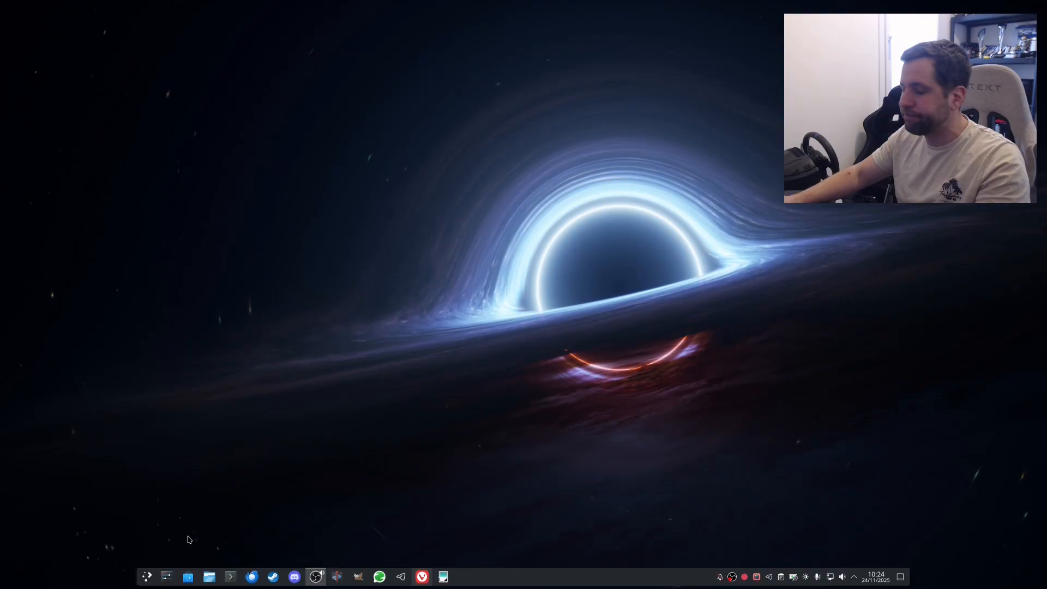
Step: Launch Synology Assistant by searching 'syn' in the applications launcher
click(148, 576)
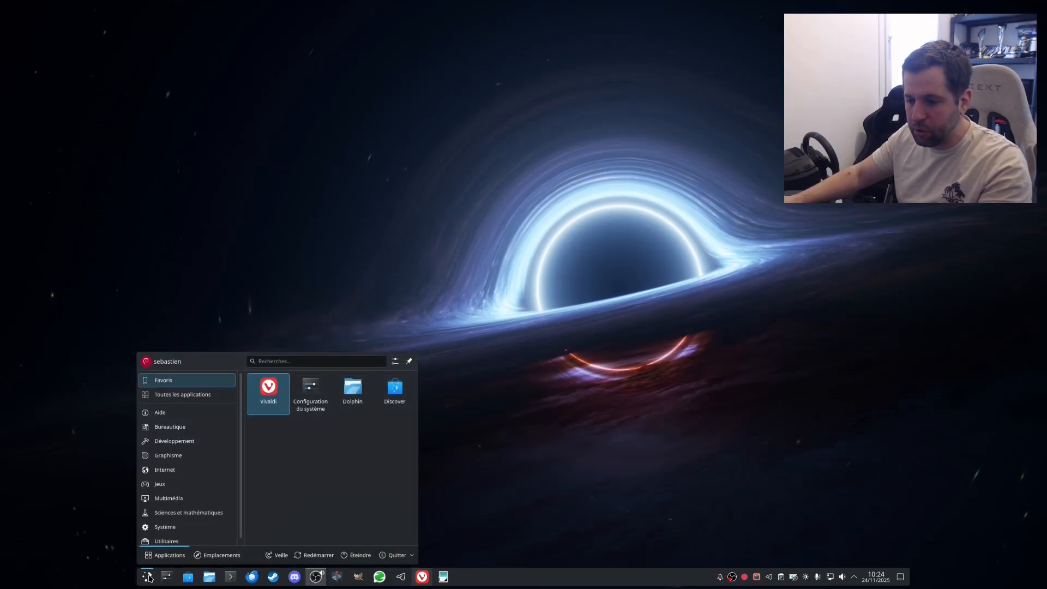
click(288, 359)
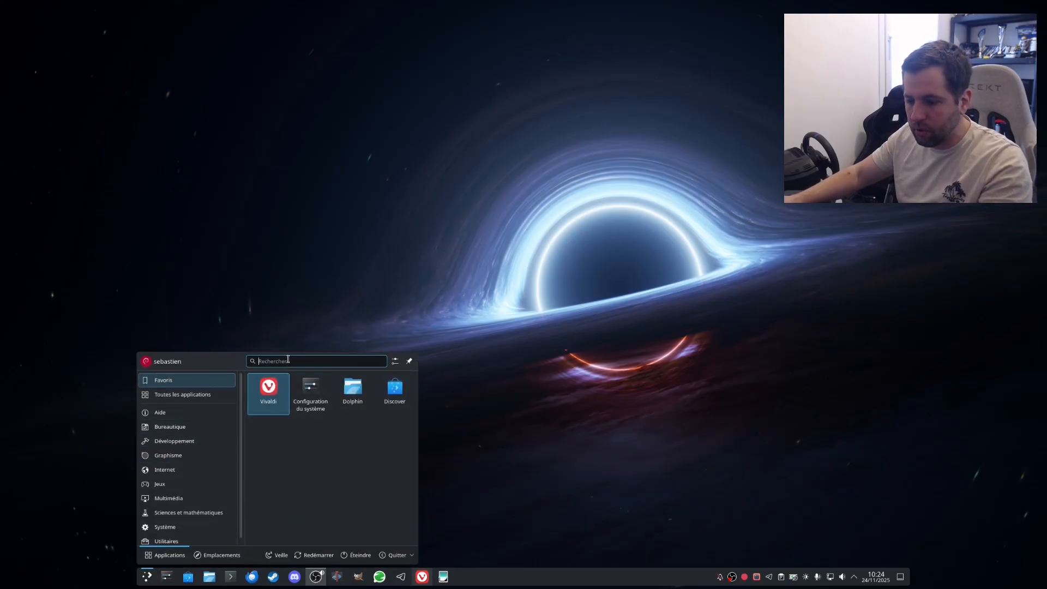
text(syn)
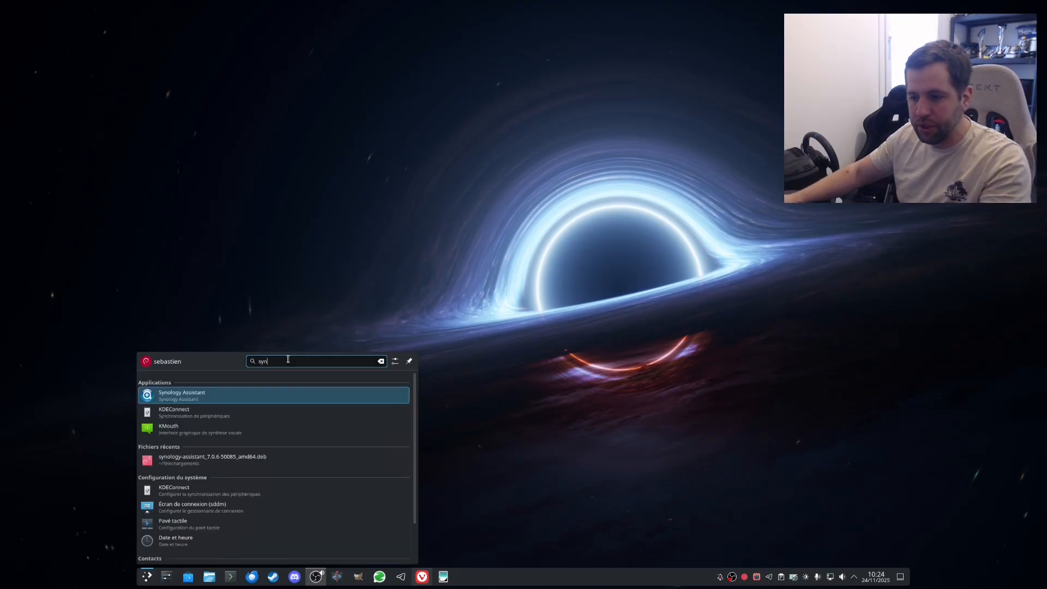
click(256, 393)
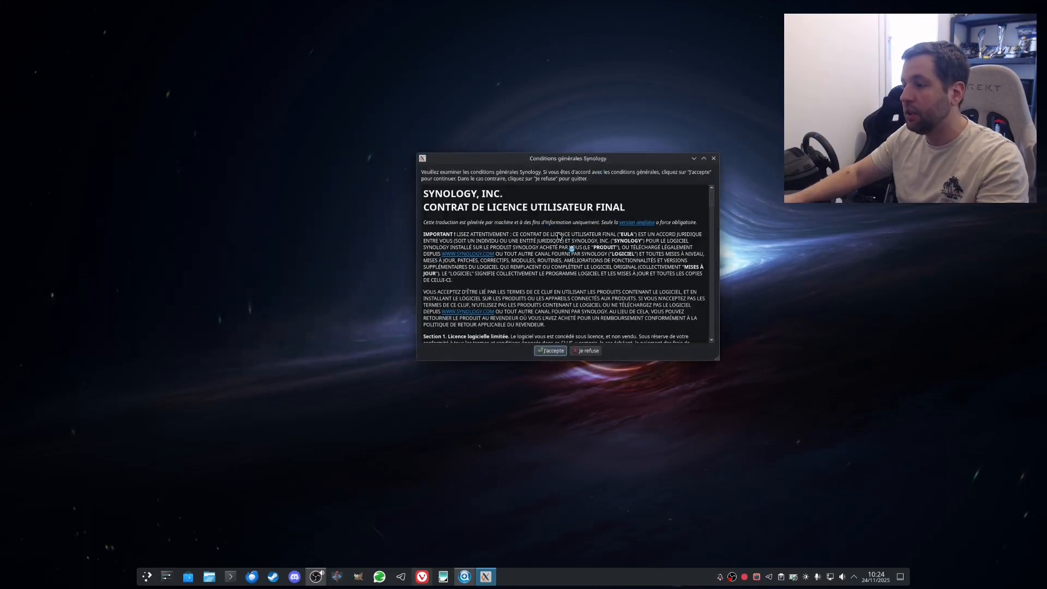
Step: Scroll through and accept the Synology end-user licence agreement
scroll(548, 321, down, 20)
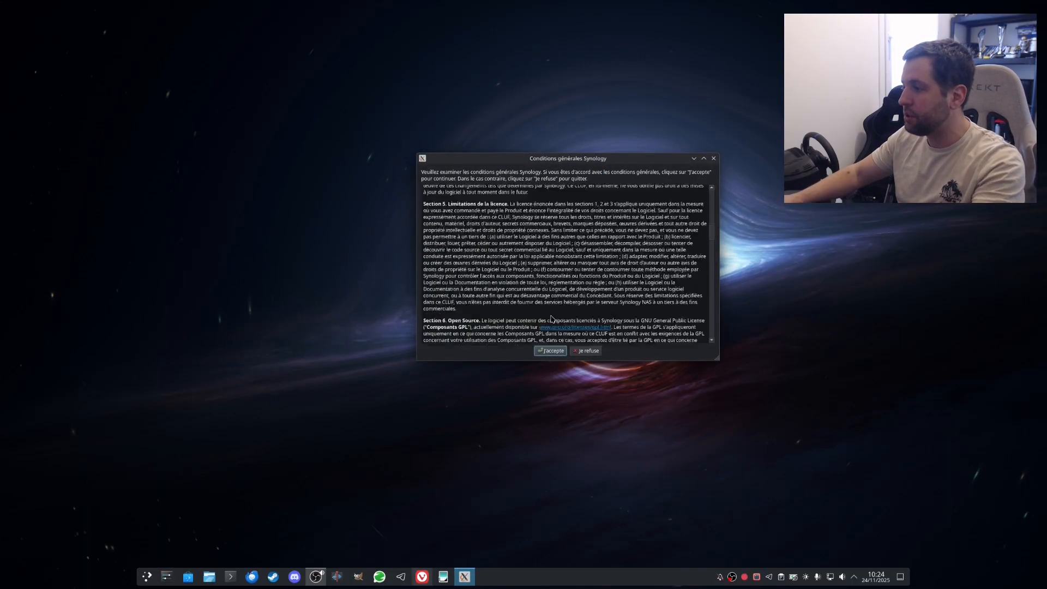
scroll(551, 315, down, 20)
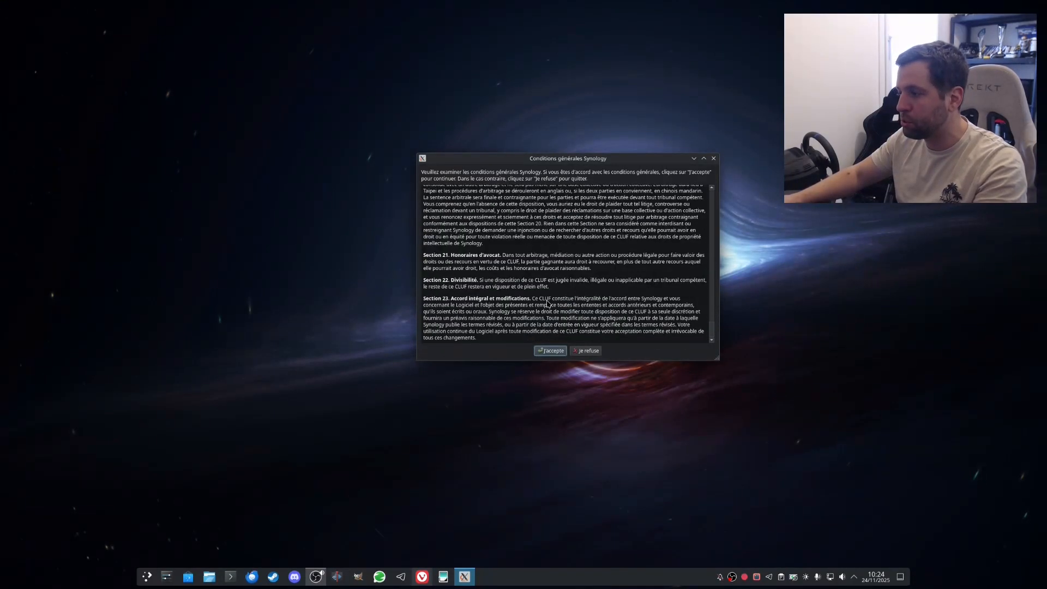
click(547, 354)
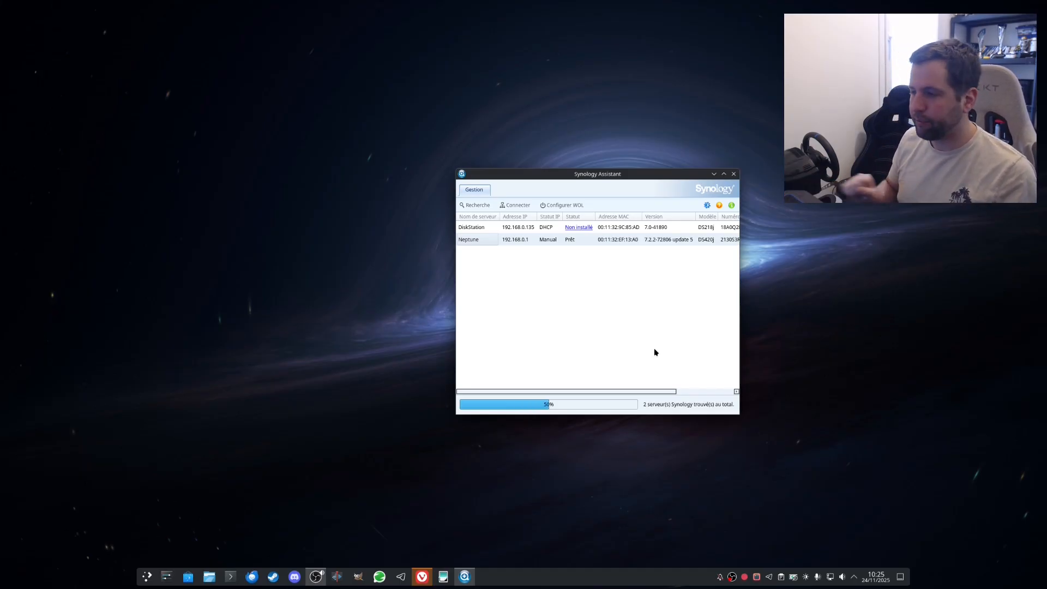
Step: Connect to the discovered DiskStation and accept the DSAssistant licence terms to open web setup
click(482, 242)
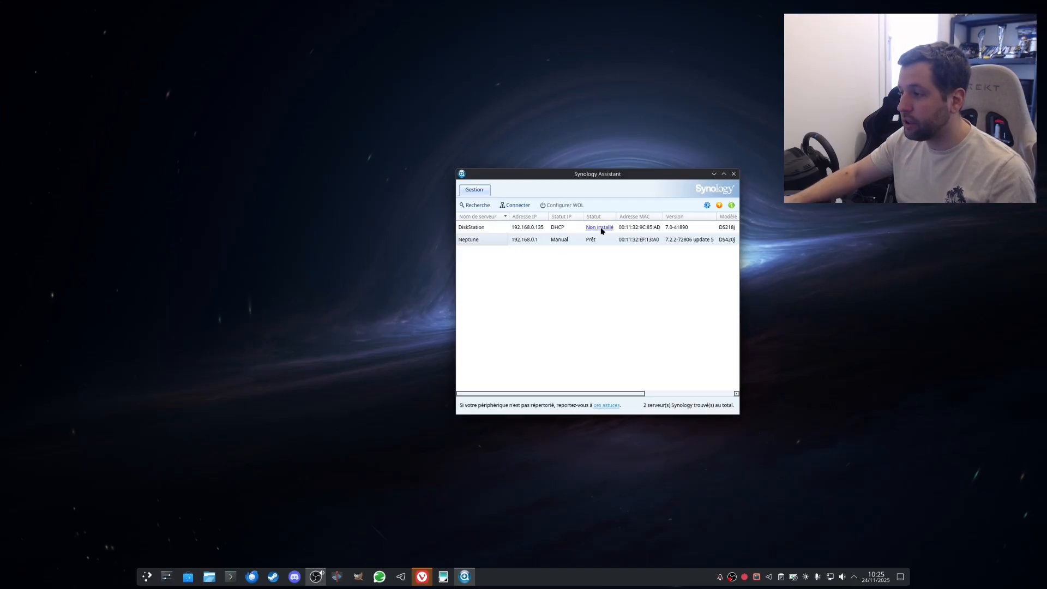
click(606, 230)
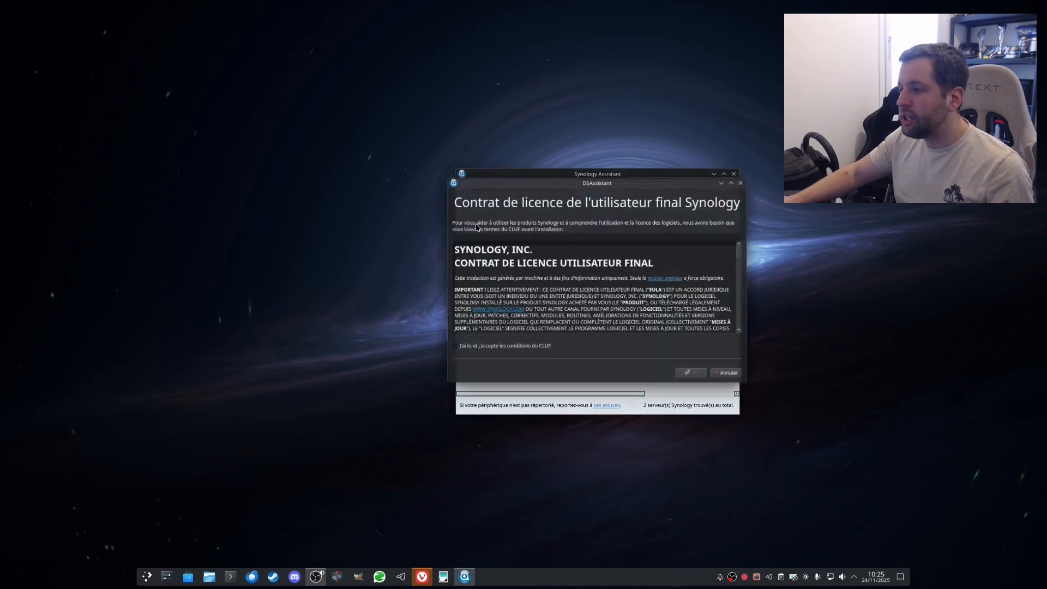
click(469, 348)
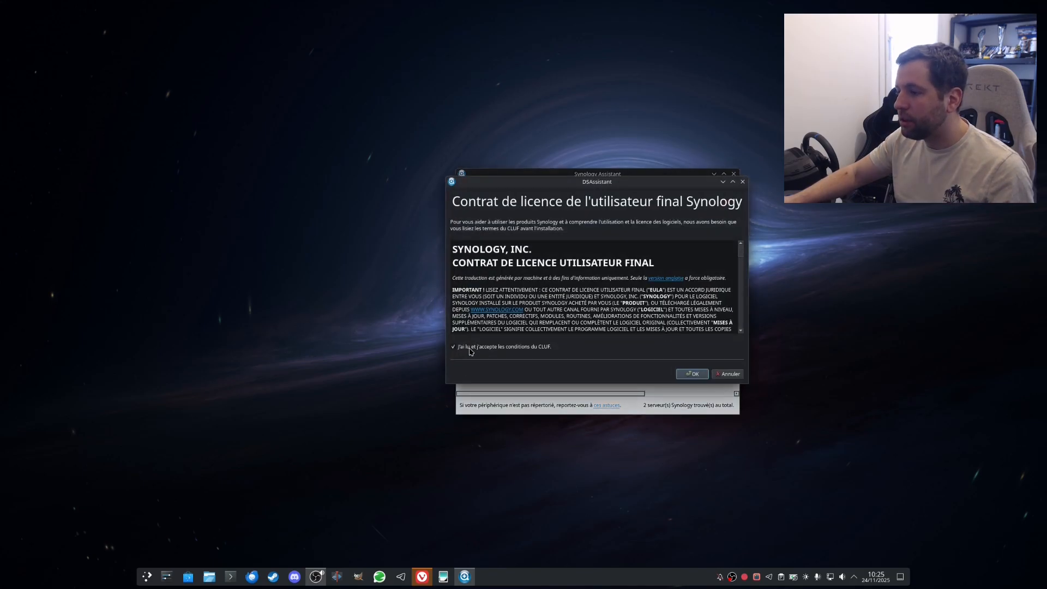
click(684, 378)
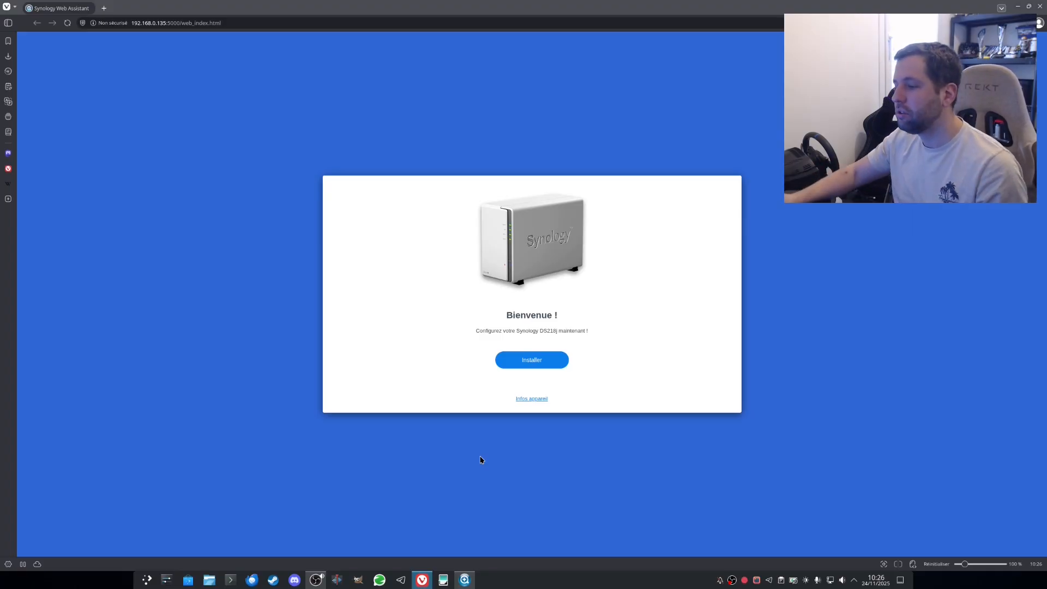
Step: Install the automatically downloaded latest DSM, confirming all disk data will be erased
click(520, 361)
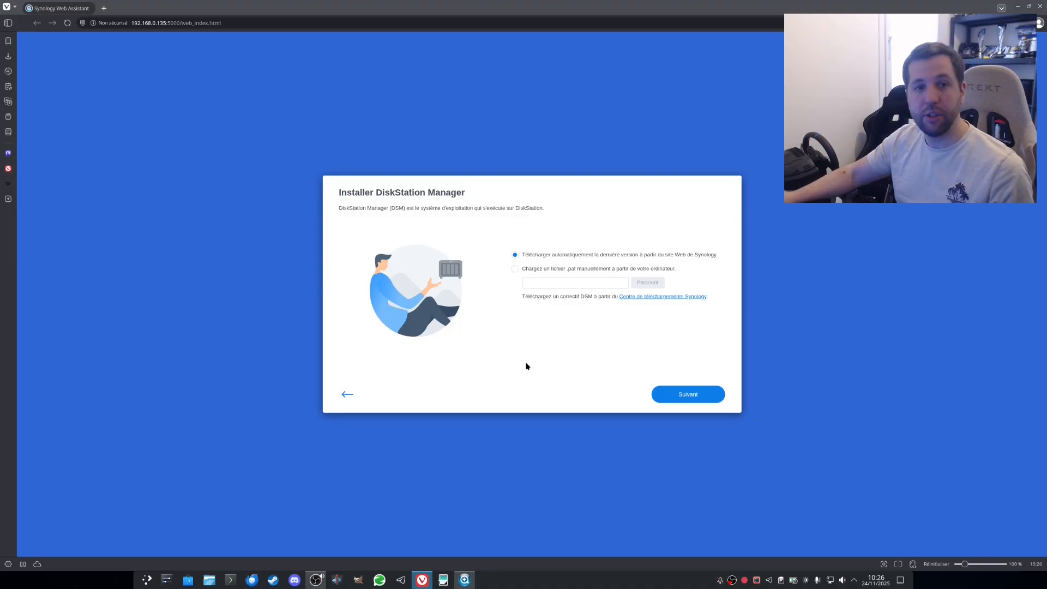
click(689, 402)
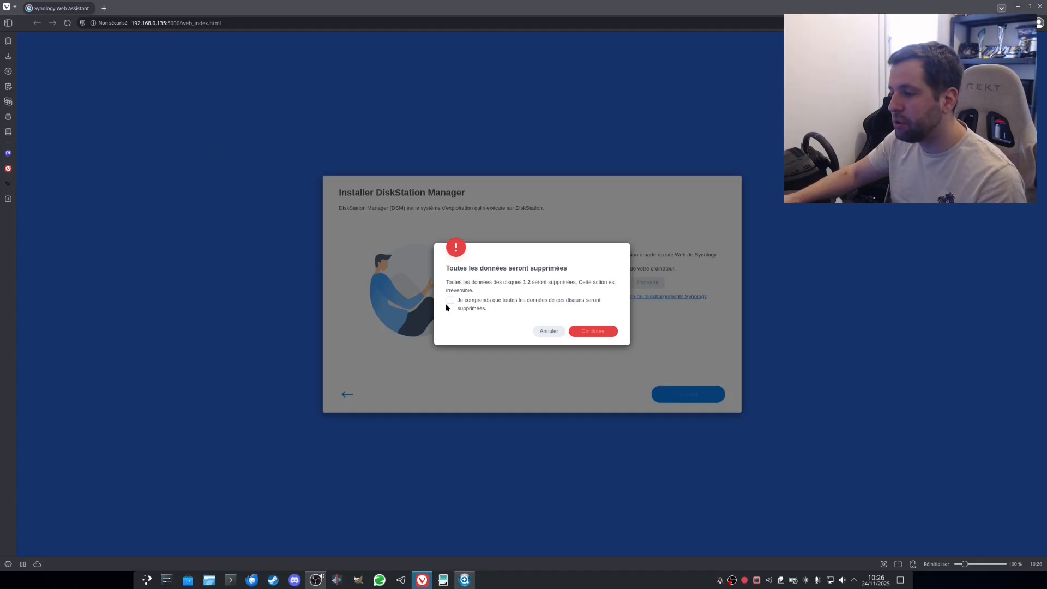
click(595, 330)
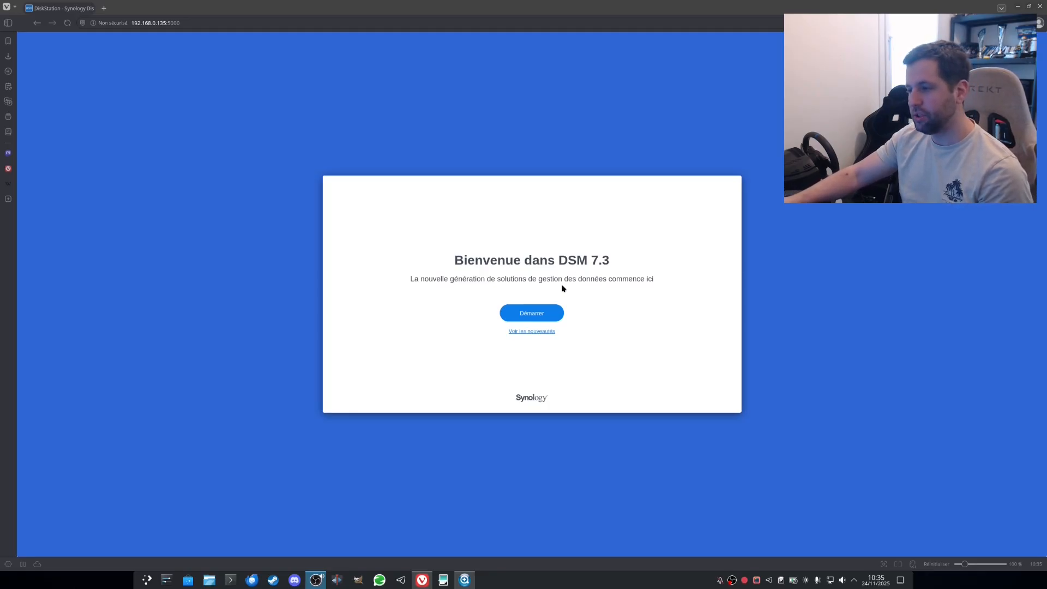
Step: Name the device nas2bob and create the 'administrateur' admin account with a confirmed password
click(534, 314)
click(462, 233)
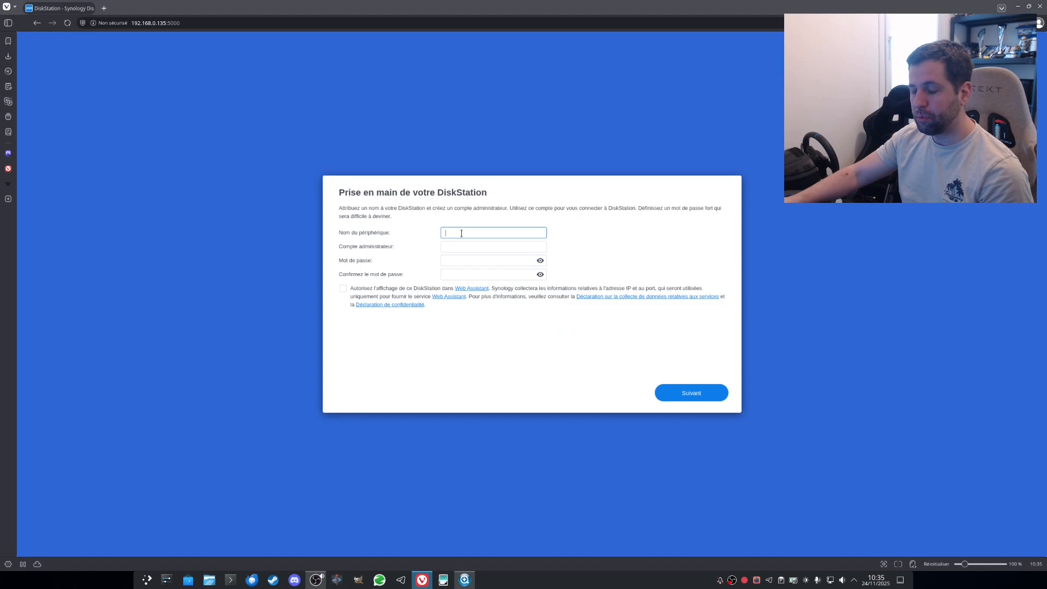
text(nas2bob)
click(458, 247)
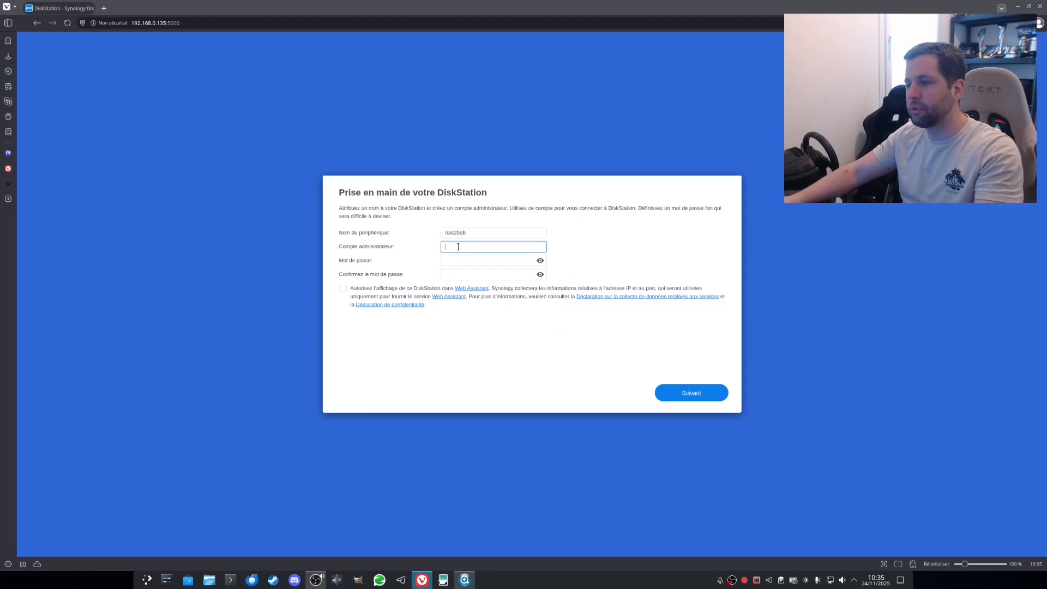
text(admin)
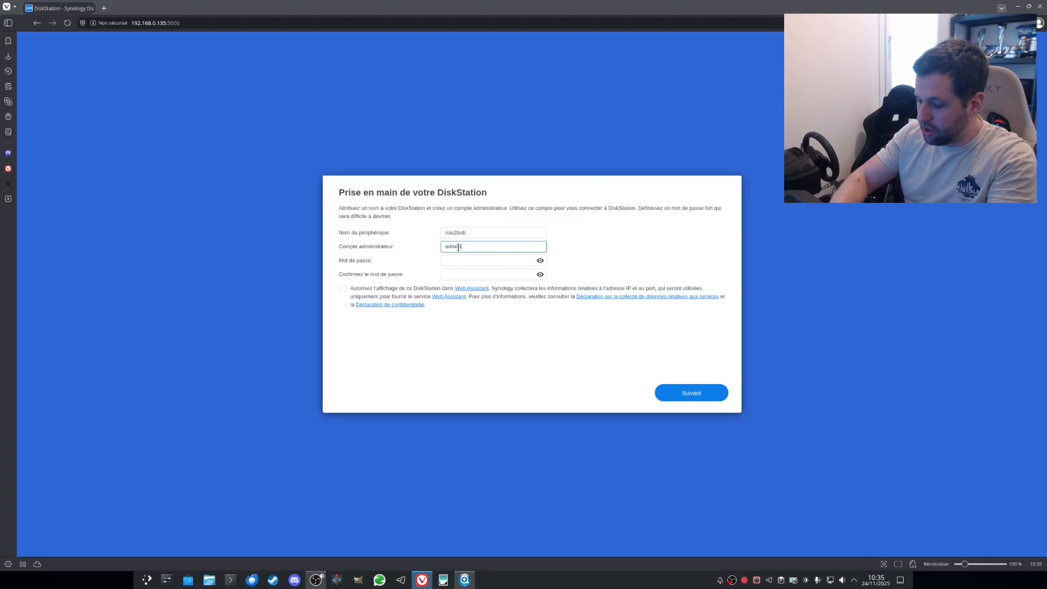
text(istrateur)
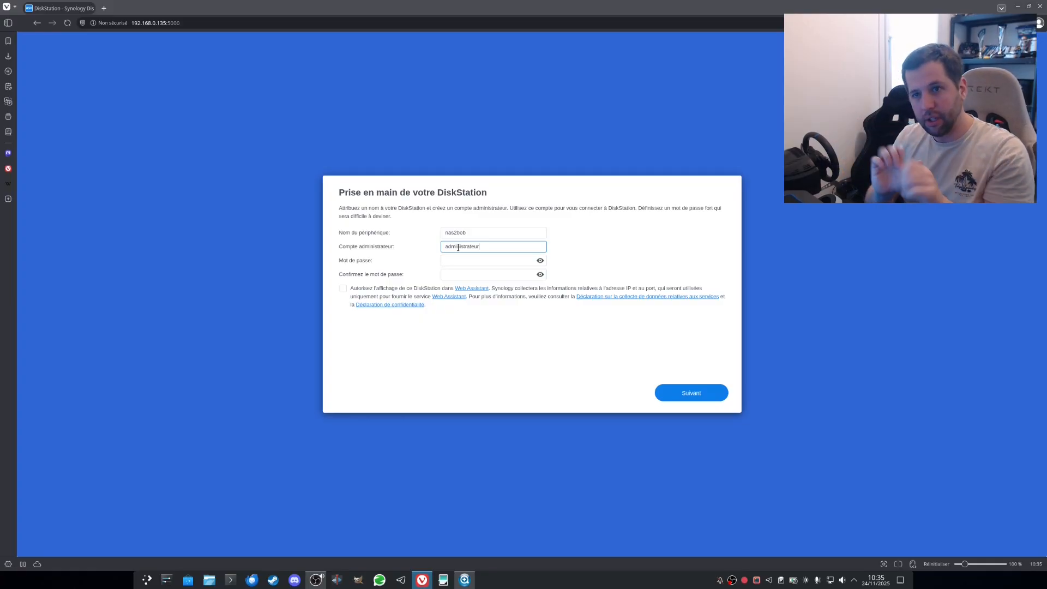
click(465, 261)
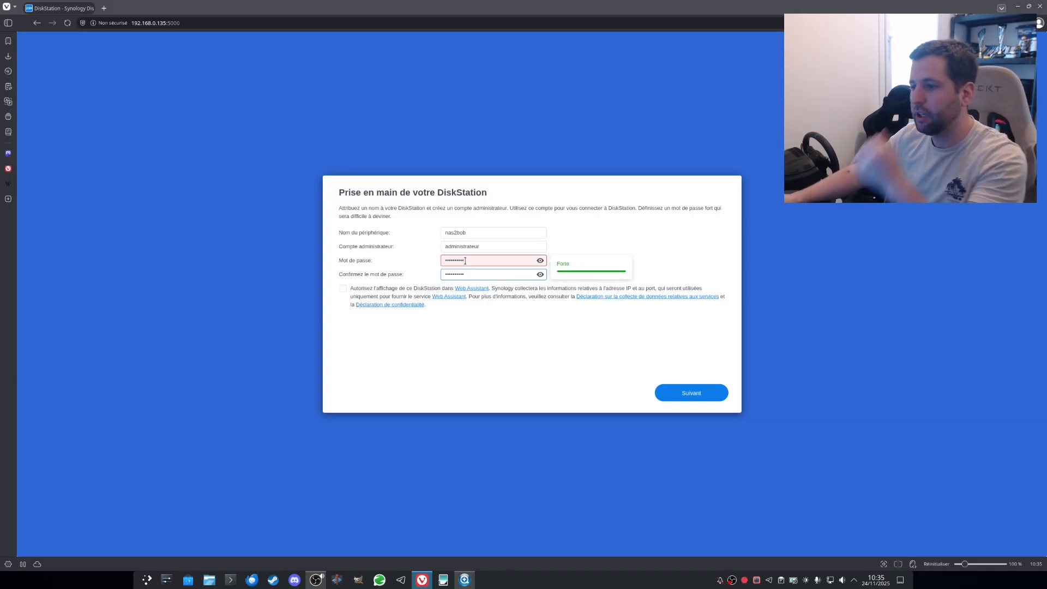
click(694, 393)
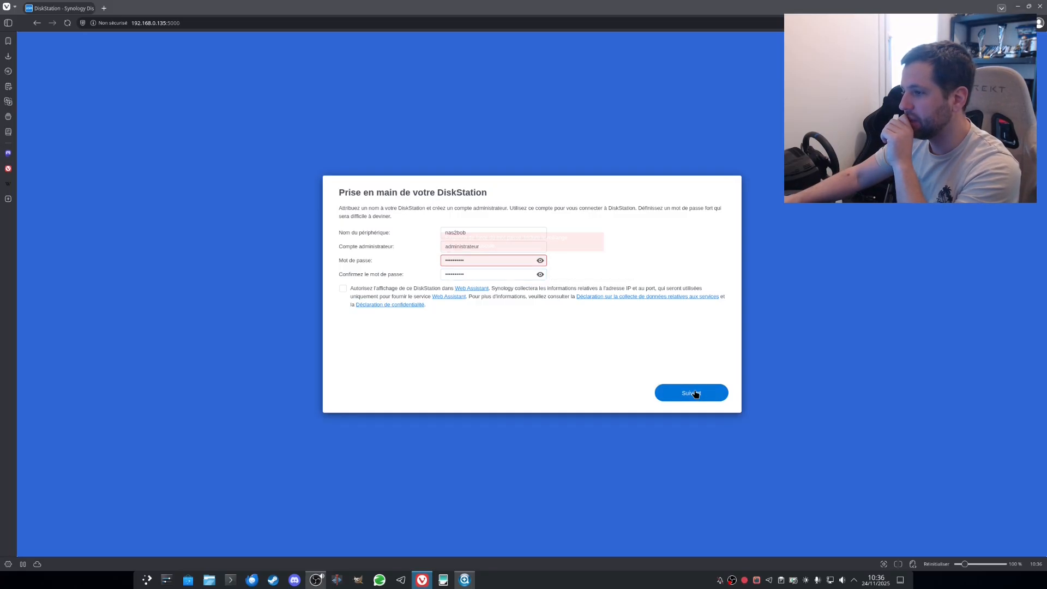
click(505, 272)
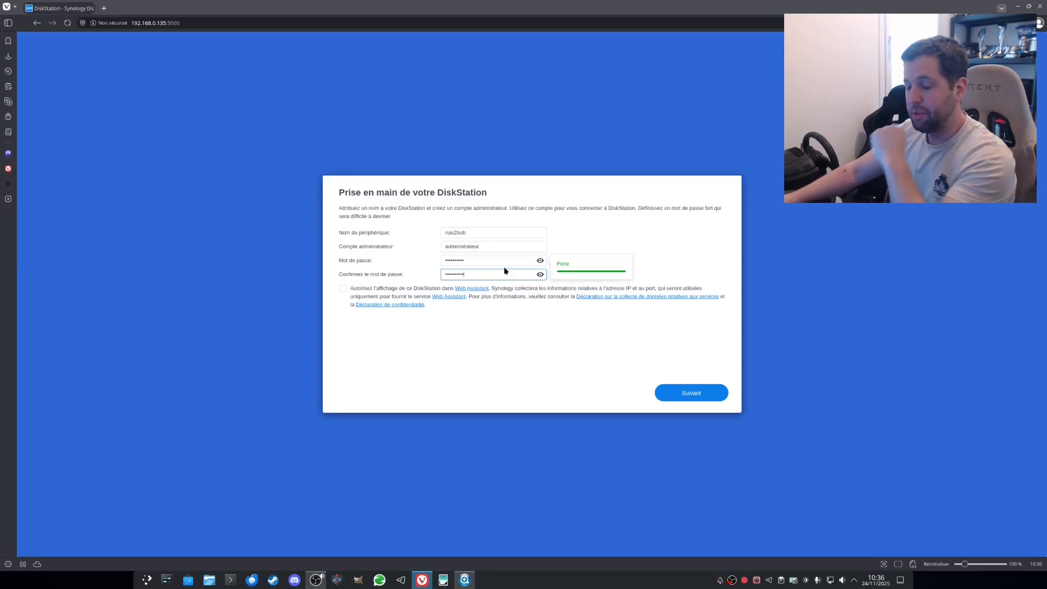
click(695, 390)
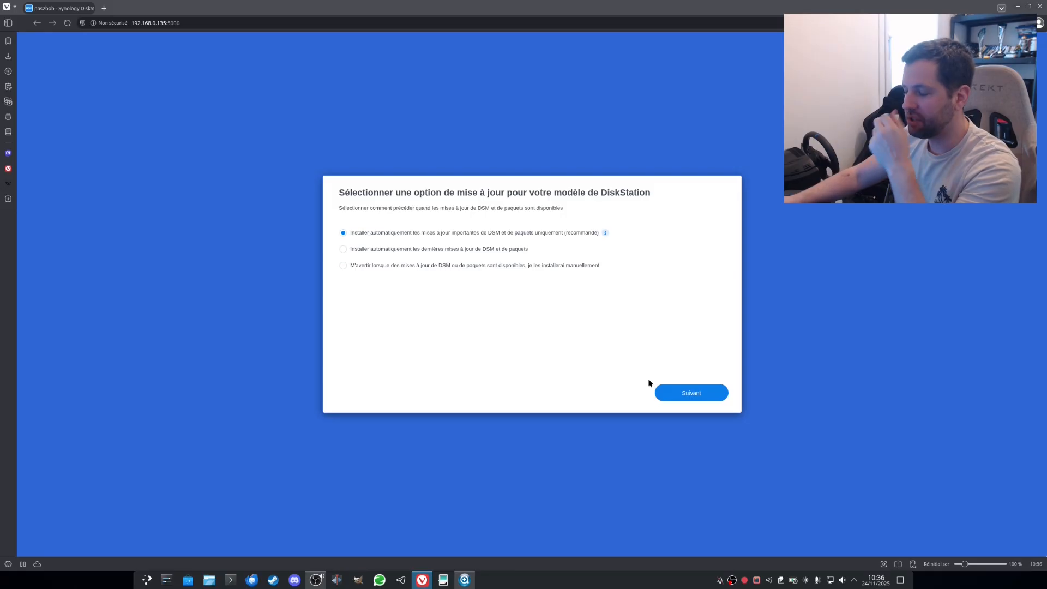
Step: Keep automatic important-updates-only, skip the Synology account, and submit without sharing diagnostics
click(708, 398)
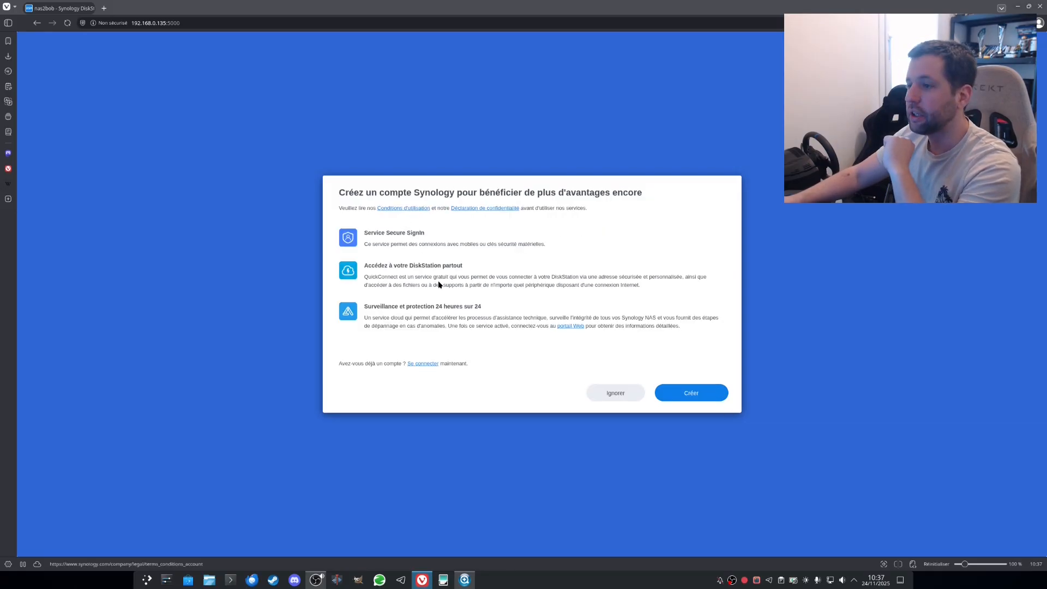
click(611, 398)
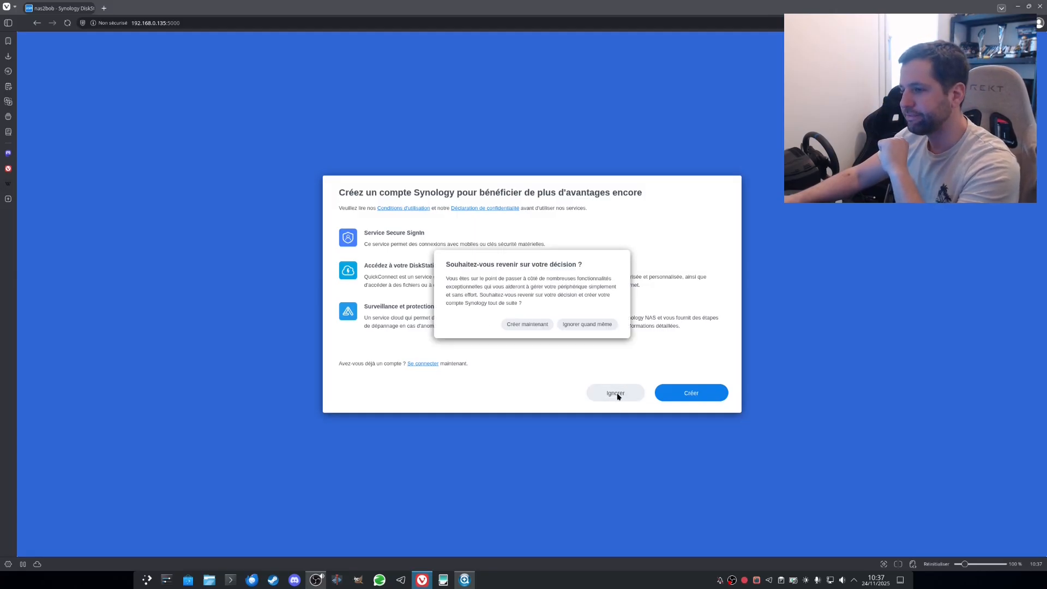
click(569, 326)
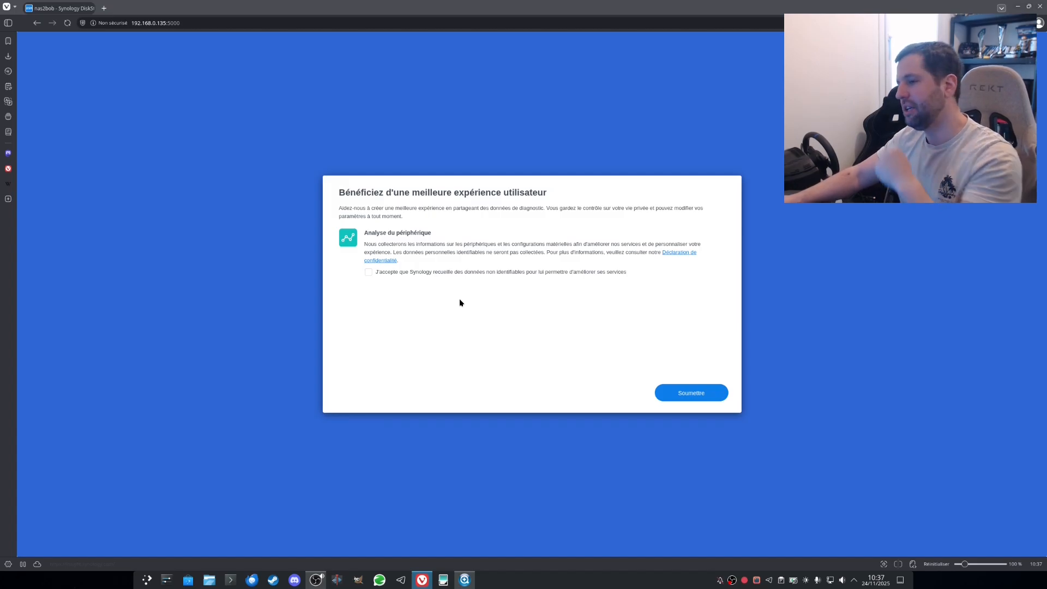
click(684, 394)
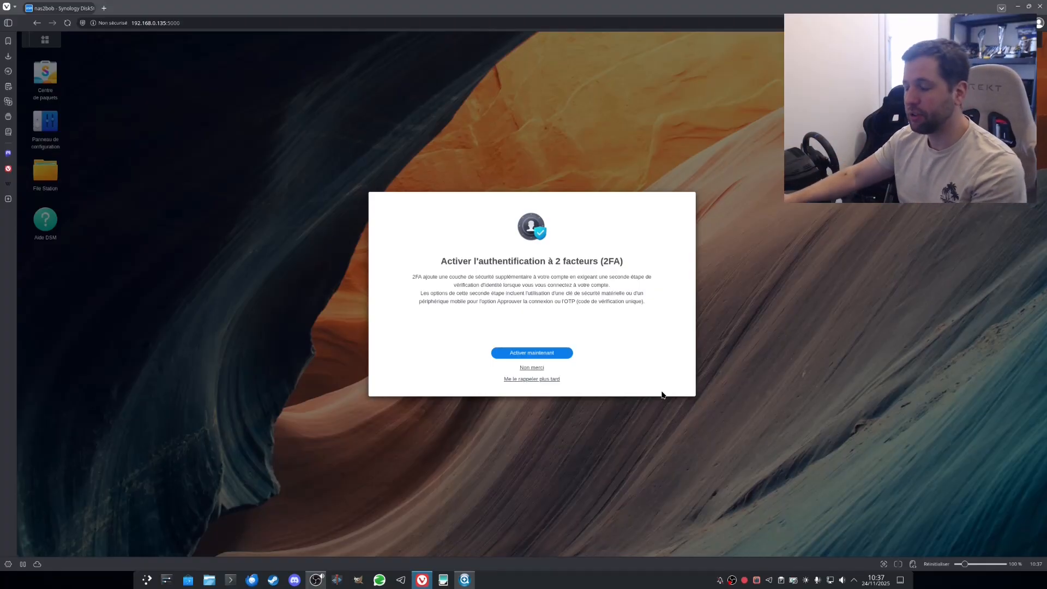
Step: Decline two-factor authentication with Non merci and choose Créer maintenant for storage
click(529, 369)
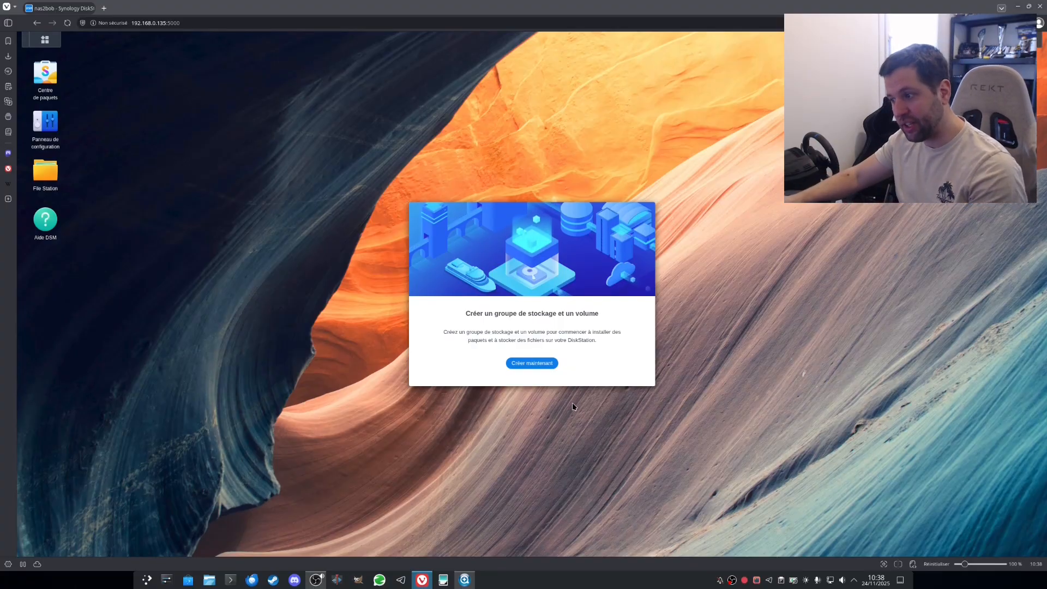
click(539, 364)
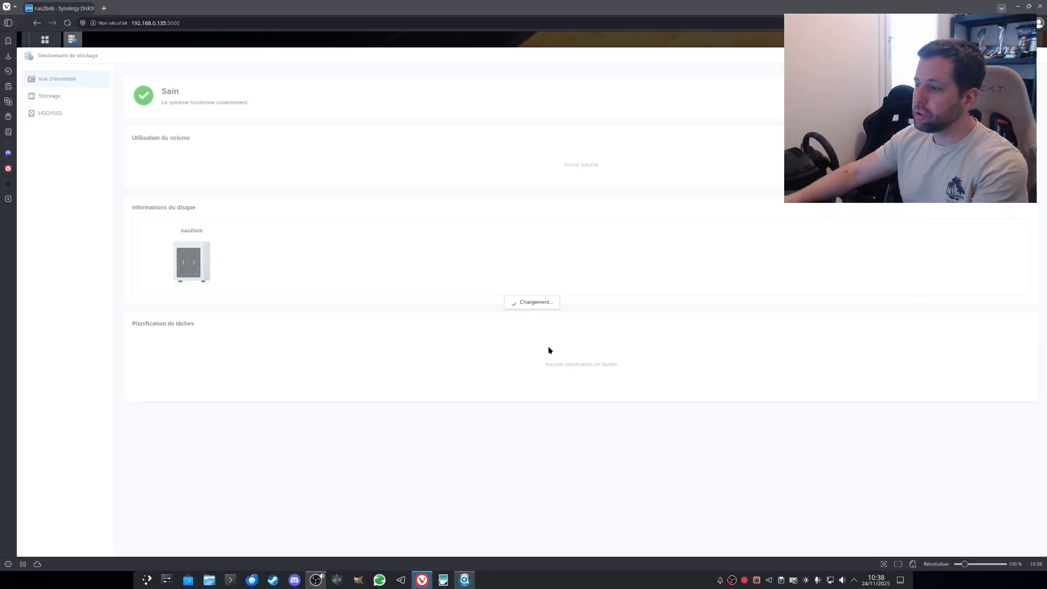
Step: Start the storage wizard, choose RAID 1 as the pool type, and continue to disk selection
click(534, 403)
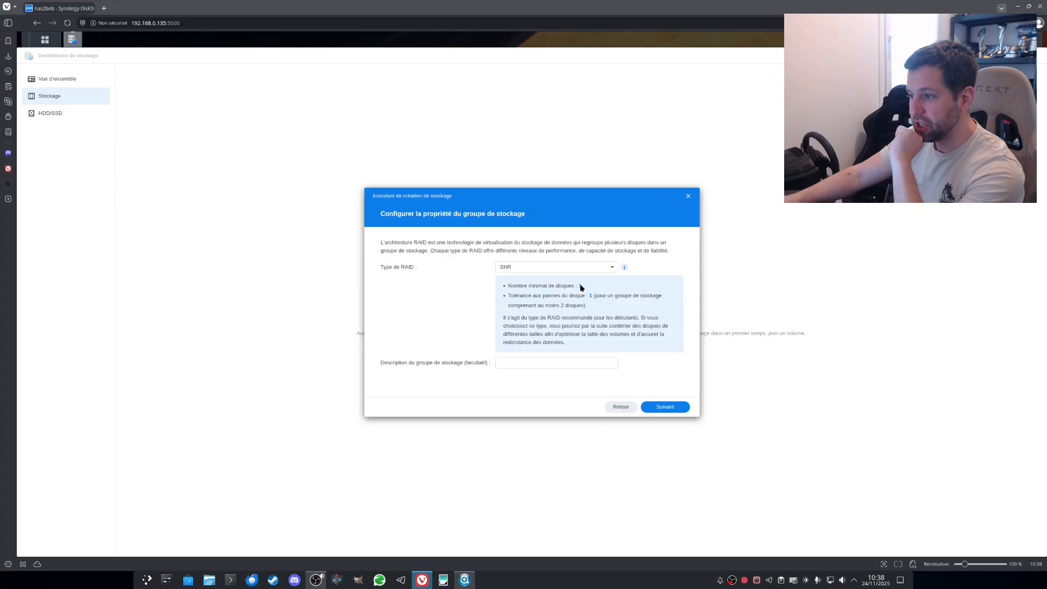
click(609, 267)
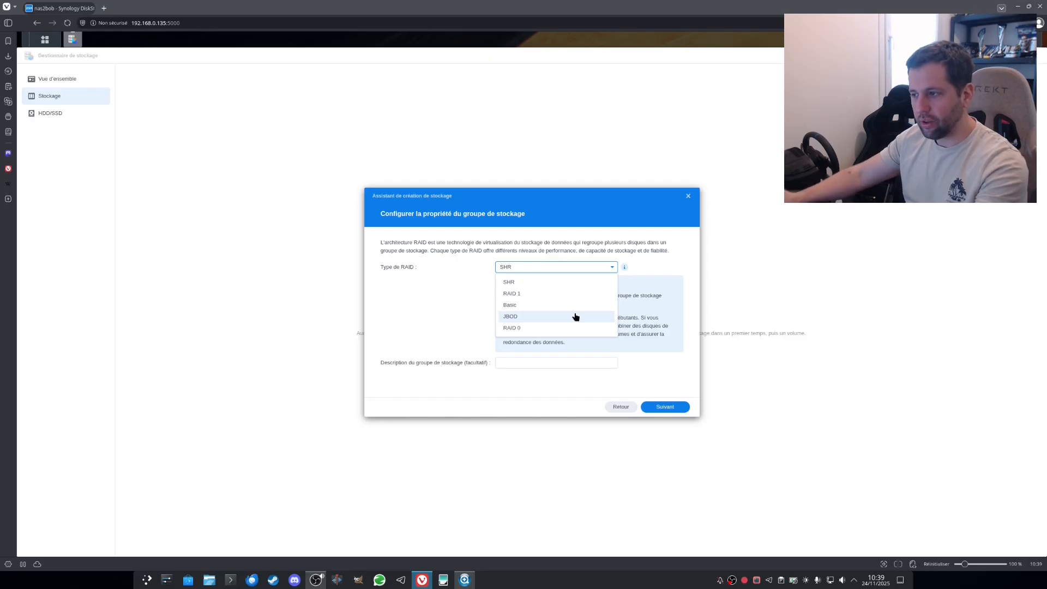
click(543, 294)
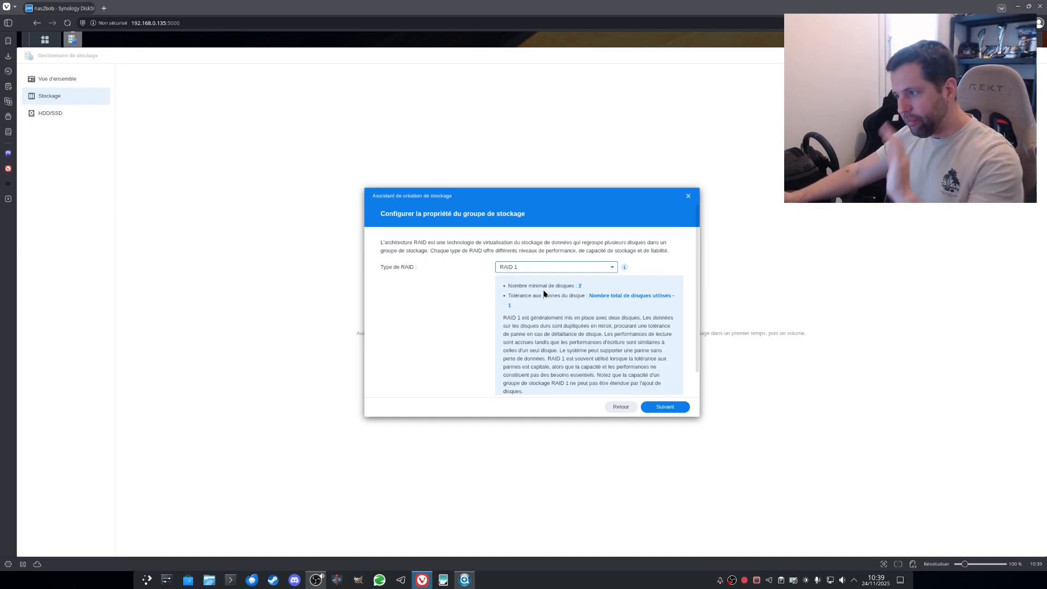
scroll(692, 376, down, 2)
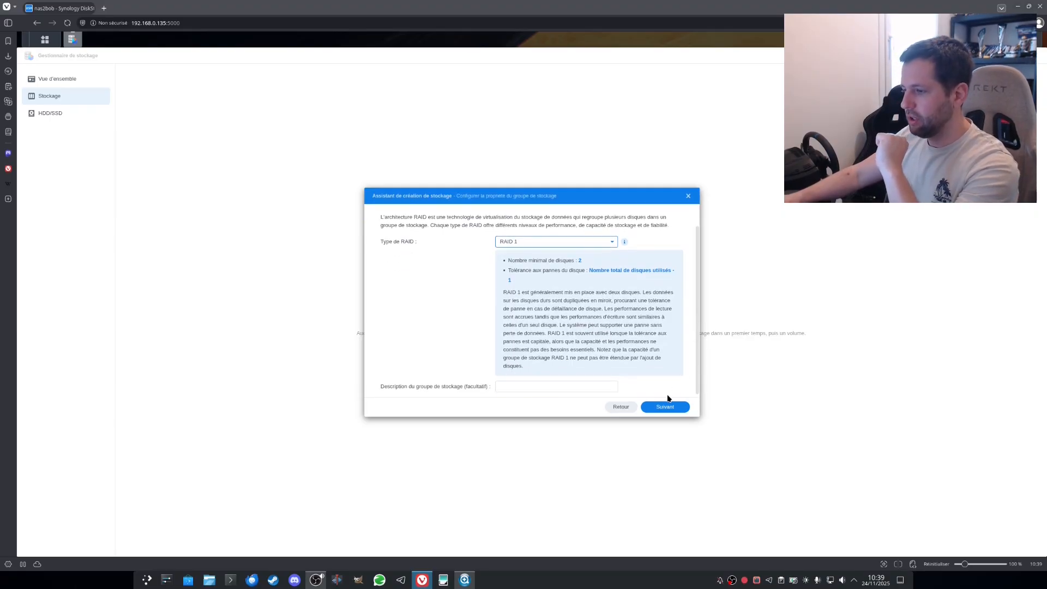
click(673, 407)
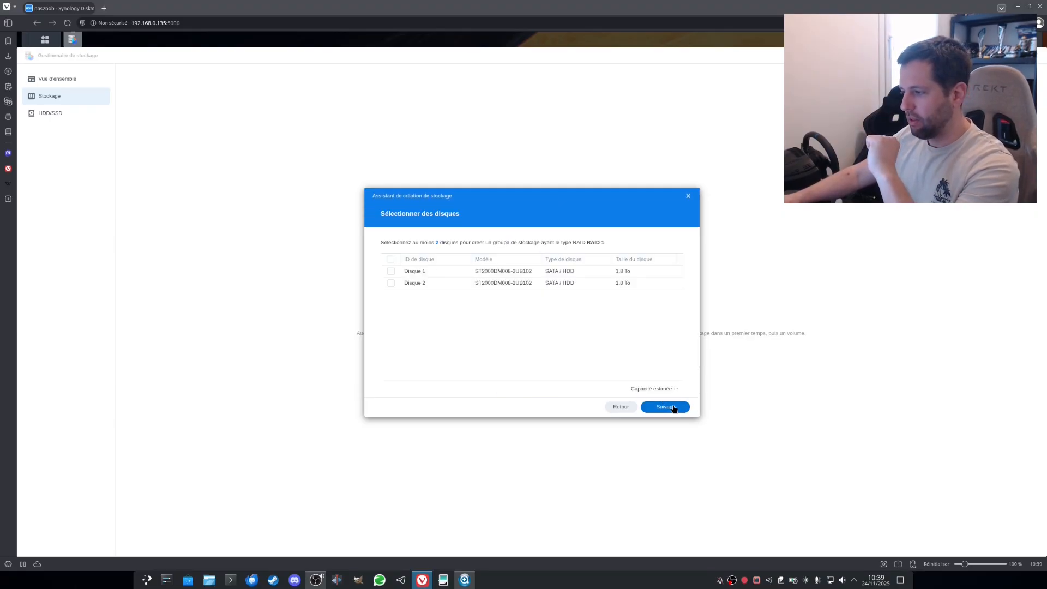
Step: Select Disque 1 and Disque 2 for the pool and accept the compatibility warning
click(391, 284)
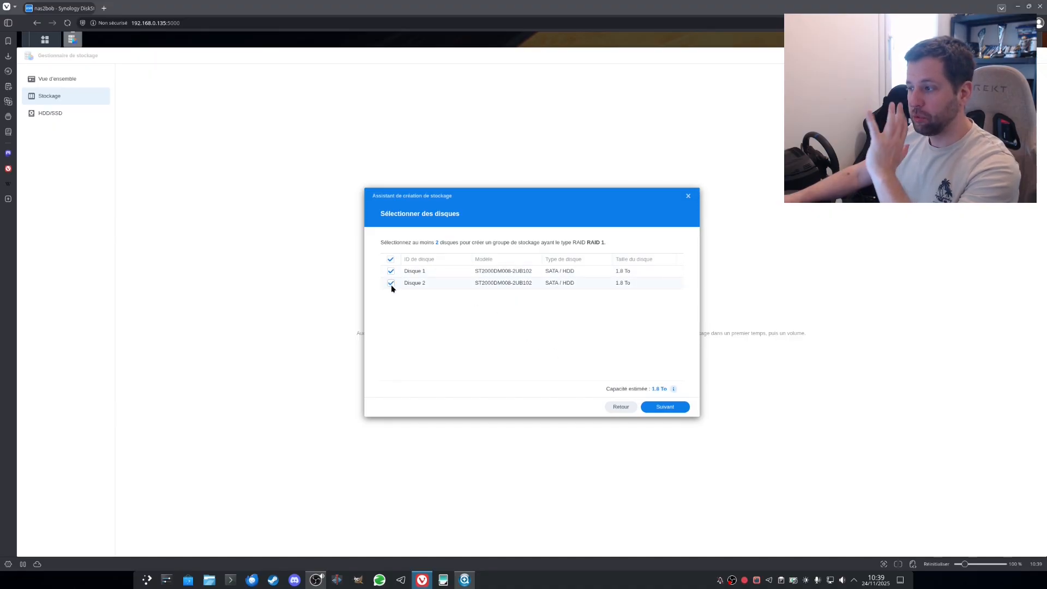
click(665, 407)
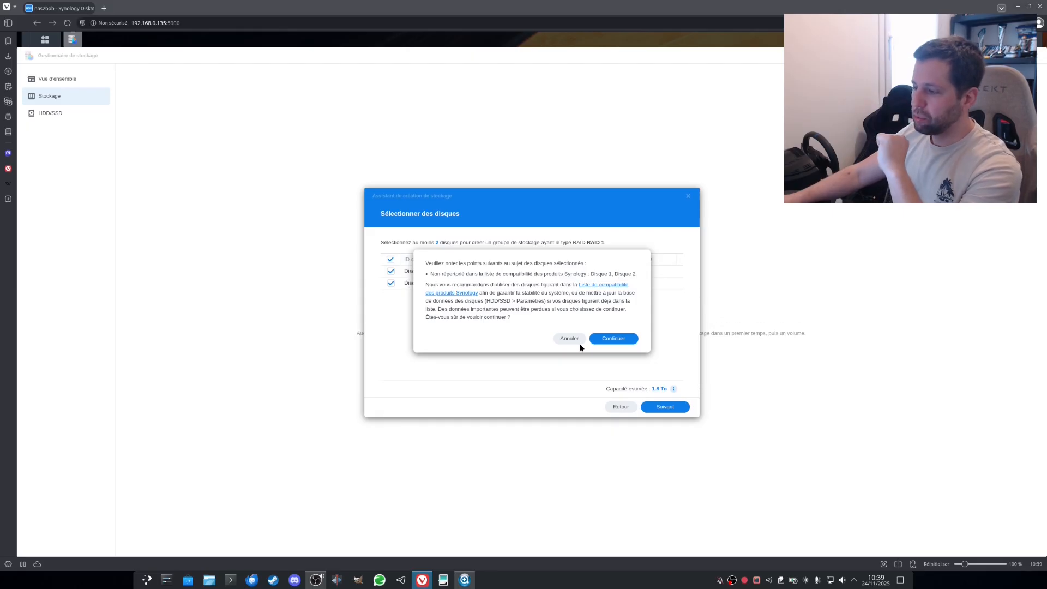
click(608, 343)
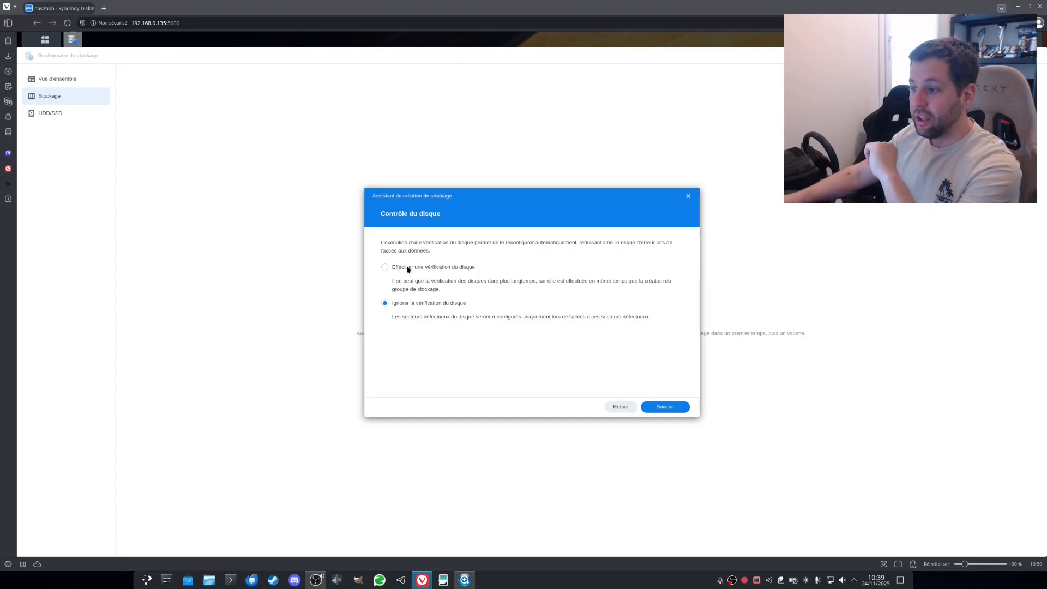
Step: Choose Ignorer to skip the disk check and advance to capacity allocation
click(436, 304)
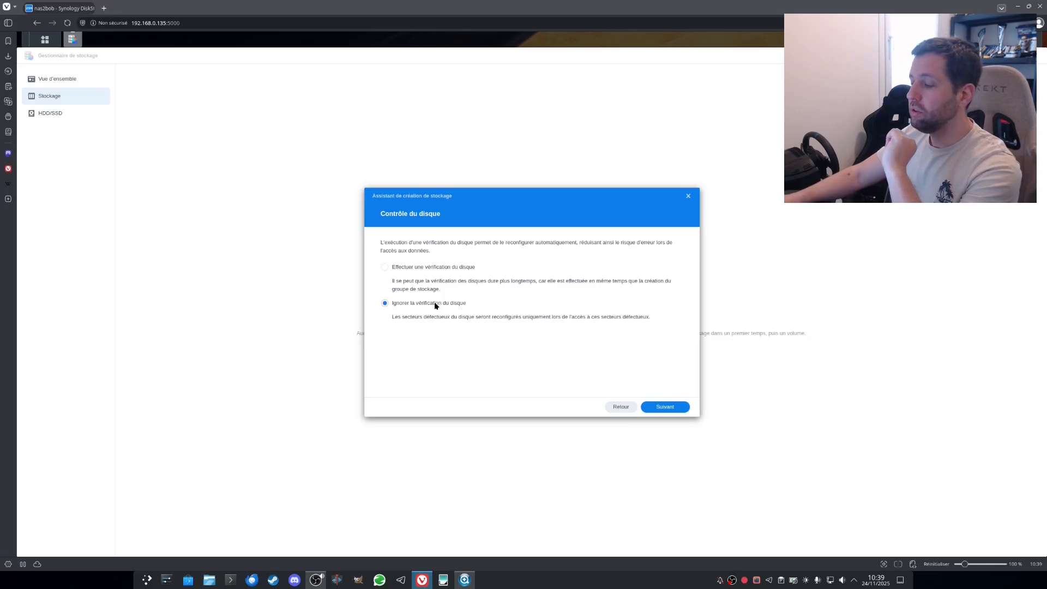
click(428, 267)
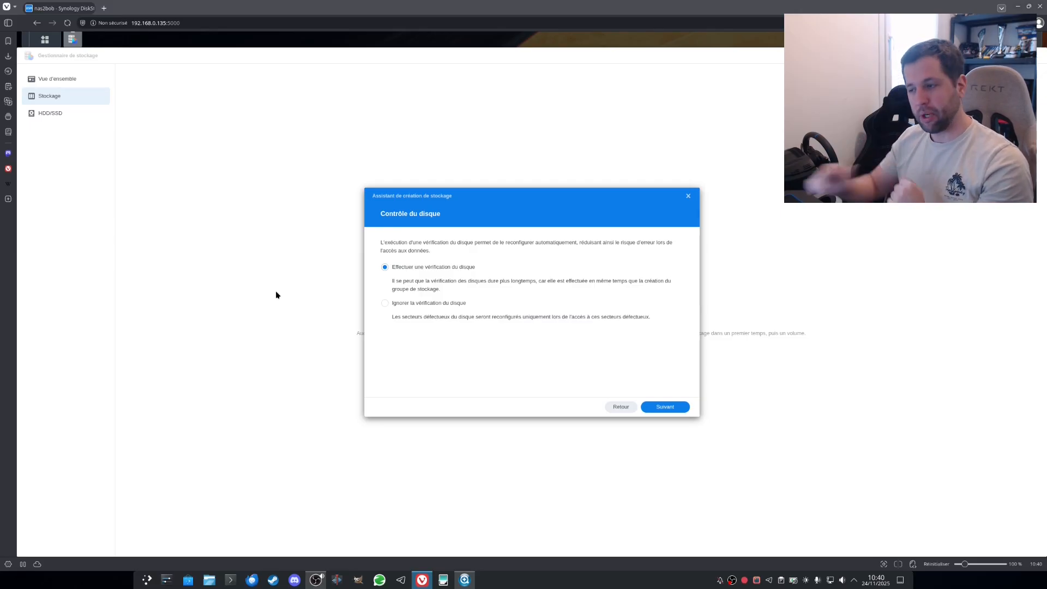
click(412, 303)
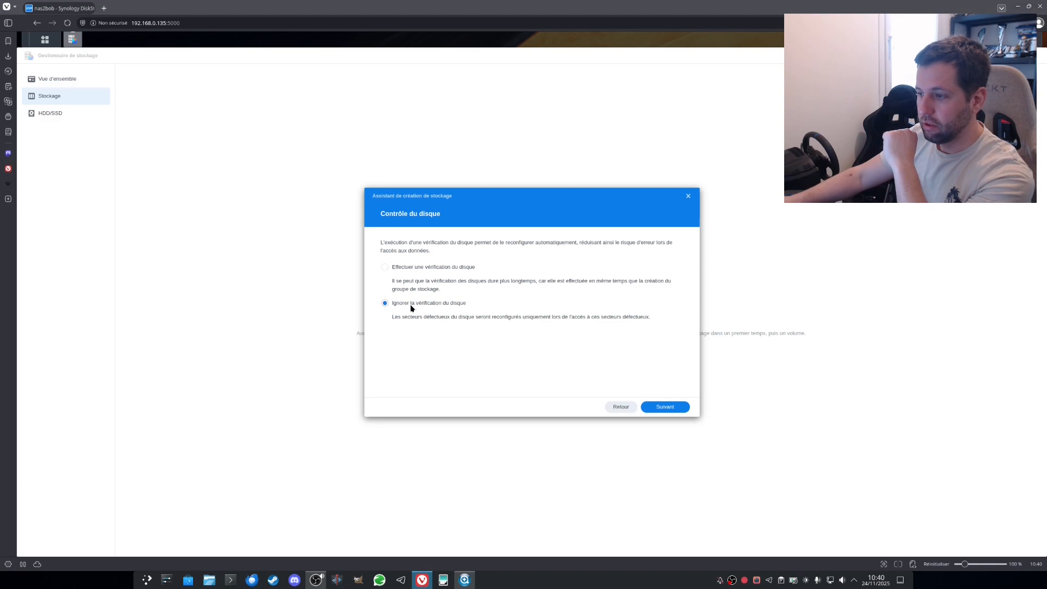
click(658, 405)
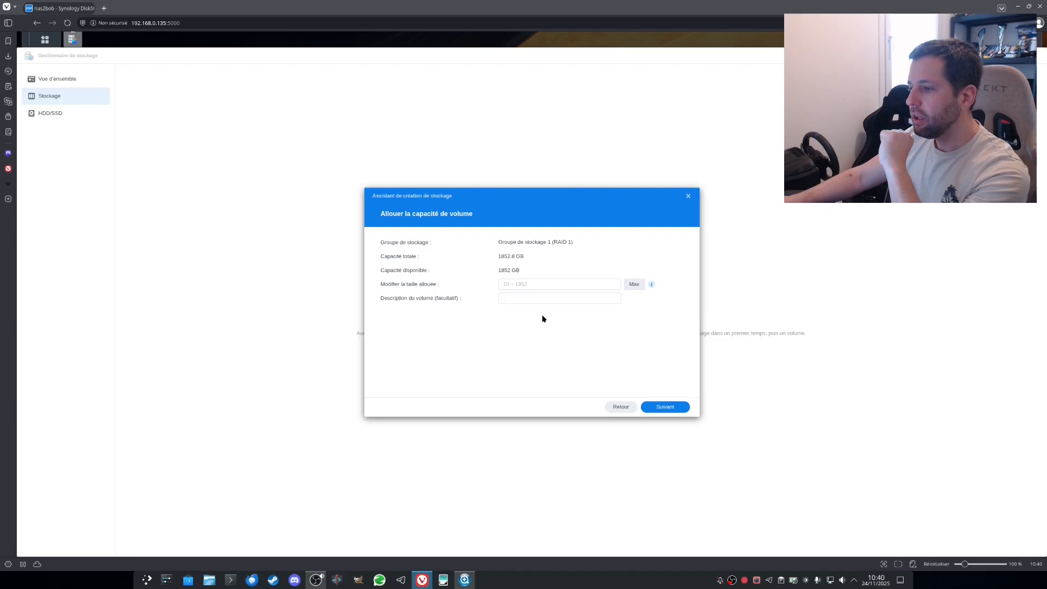
Step: Describe the volume as 'RAID1', allocate the maximum 1852 GB, and review the summary
click(521, 297)
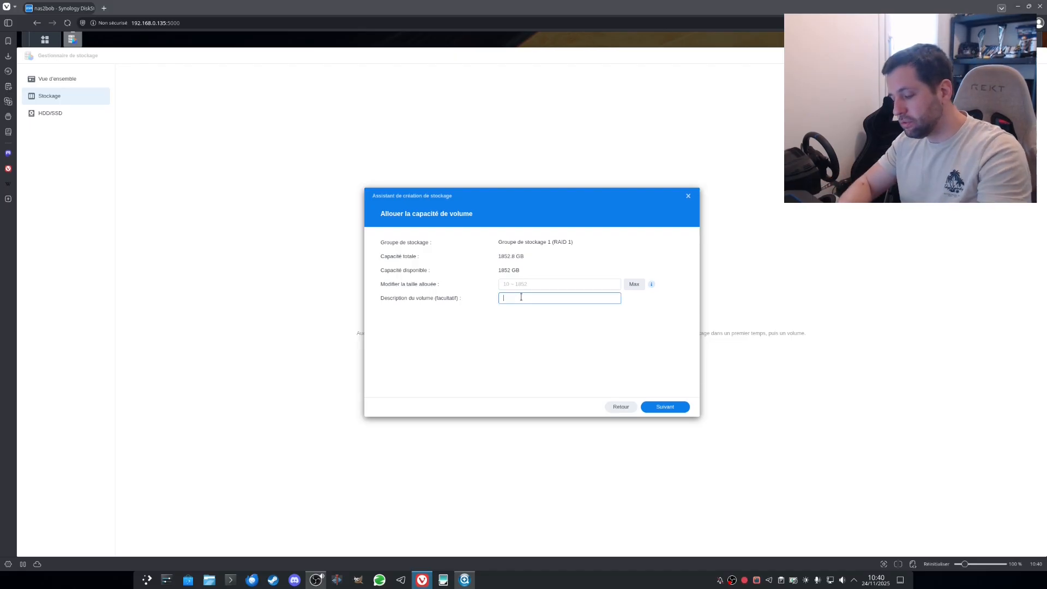
text(RAID1)
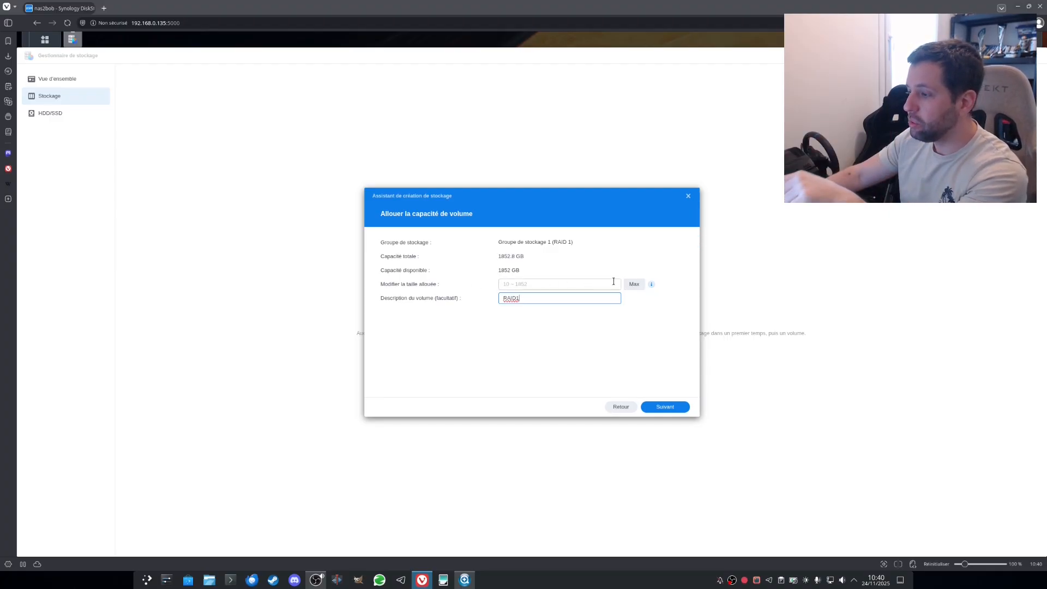
click(630, 284)
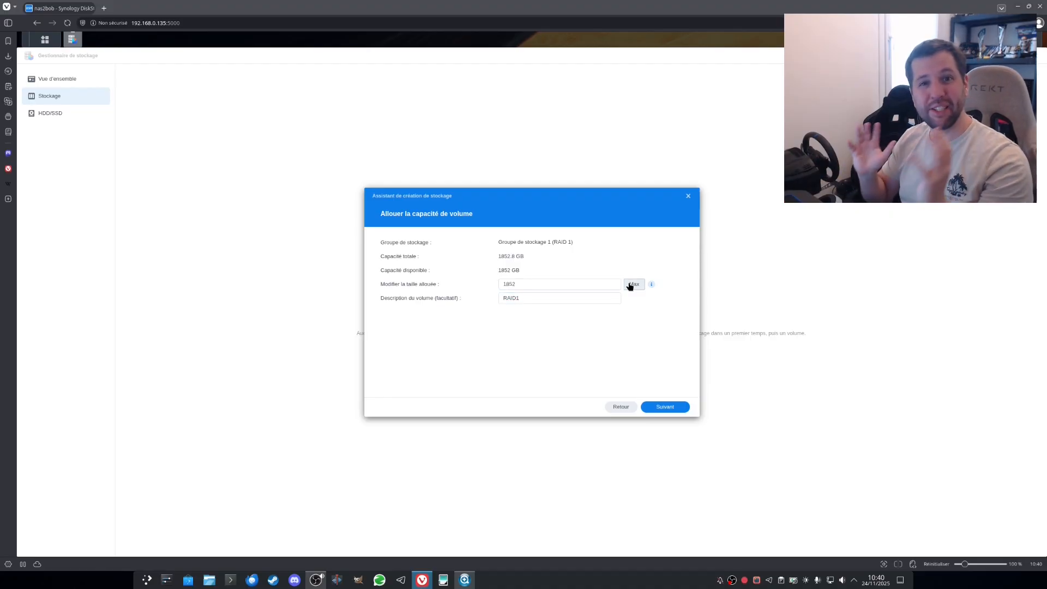
click(669, 411)
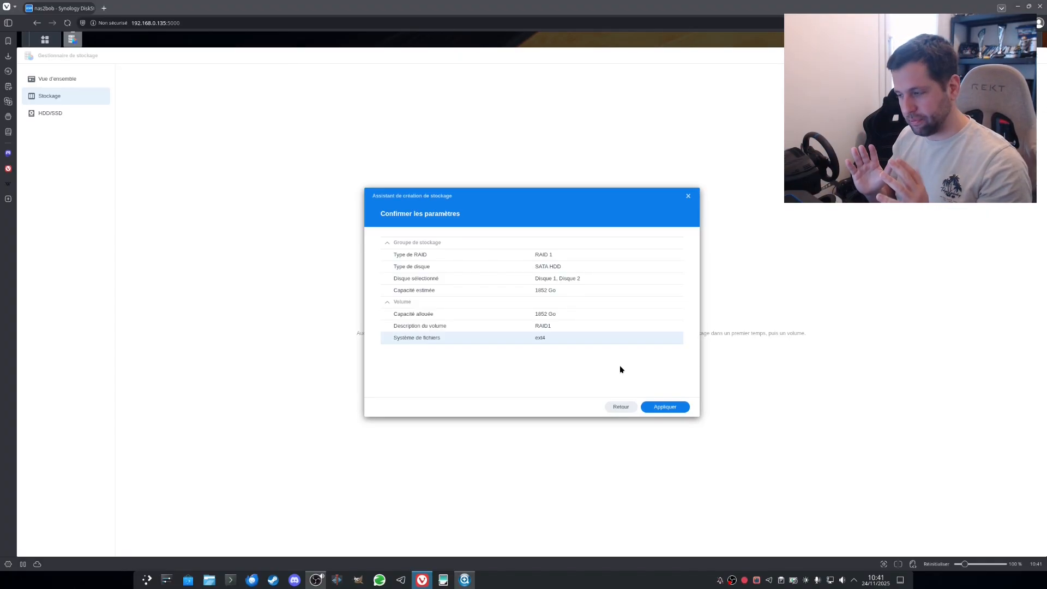
Step: Apply the RAID 1 pool and volume, confirm erasing the disks, and view Volume 1
click(666, 406)
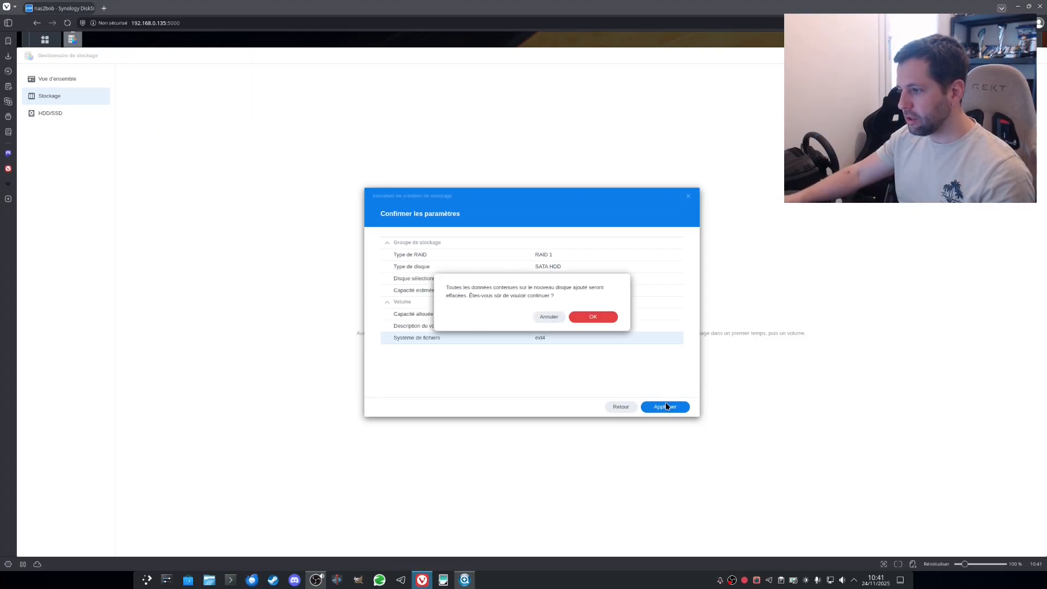
click(610, 319)
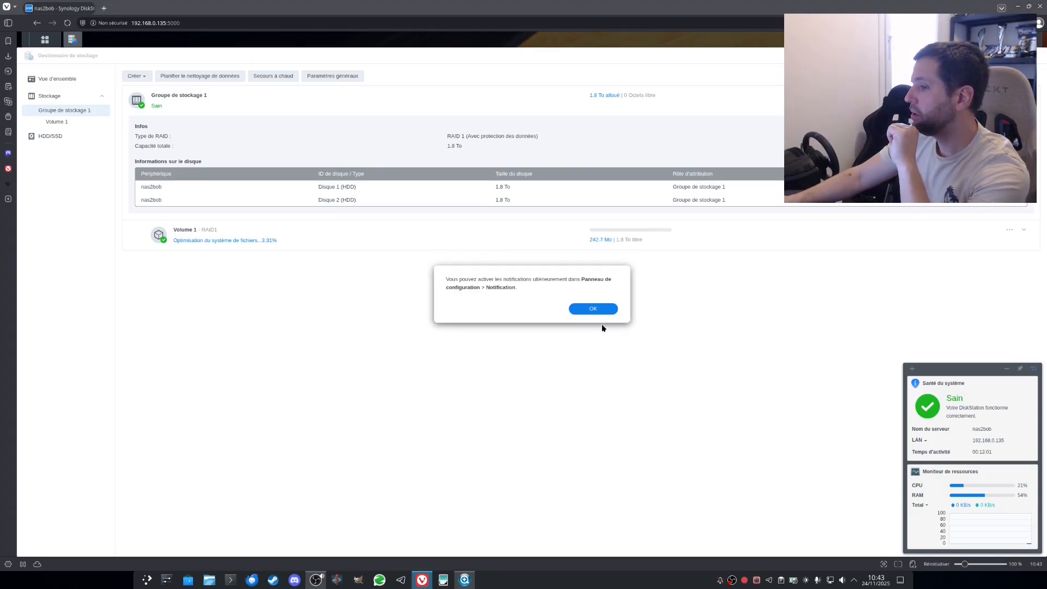
click(608, 307)
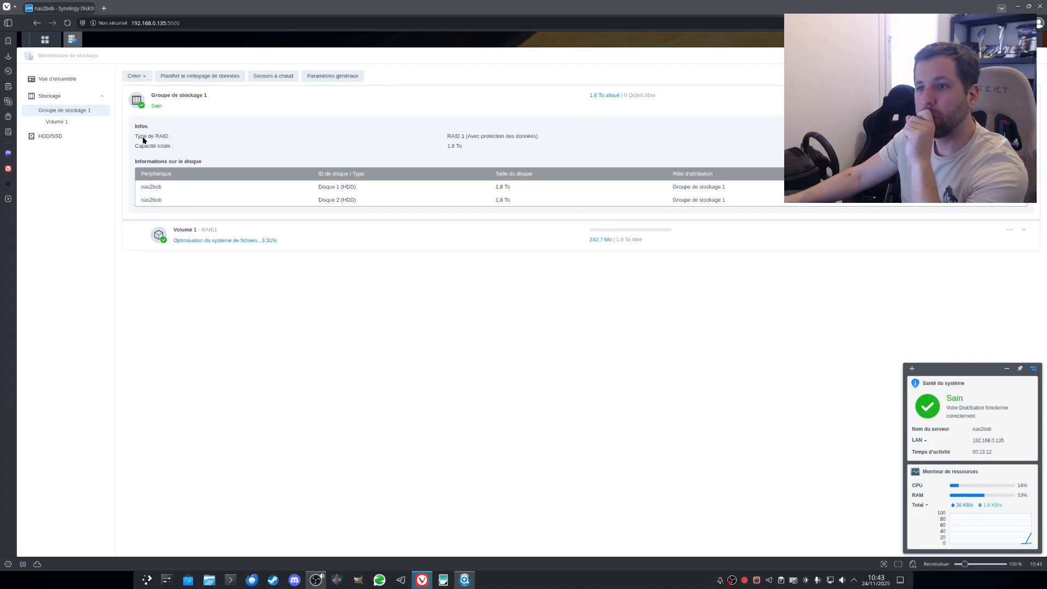
click(61, 126)
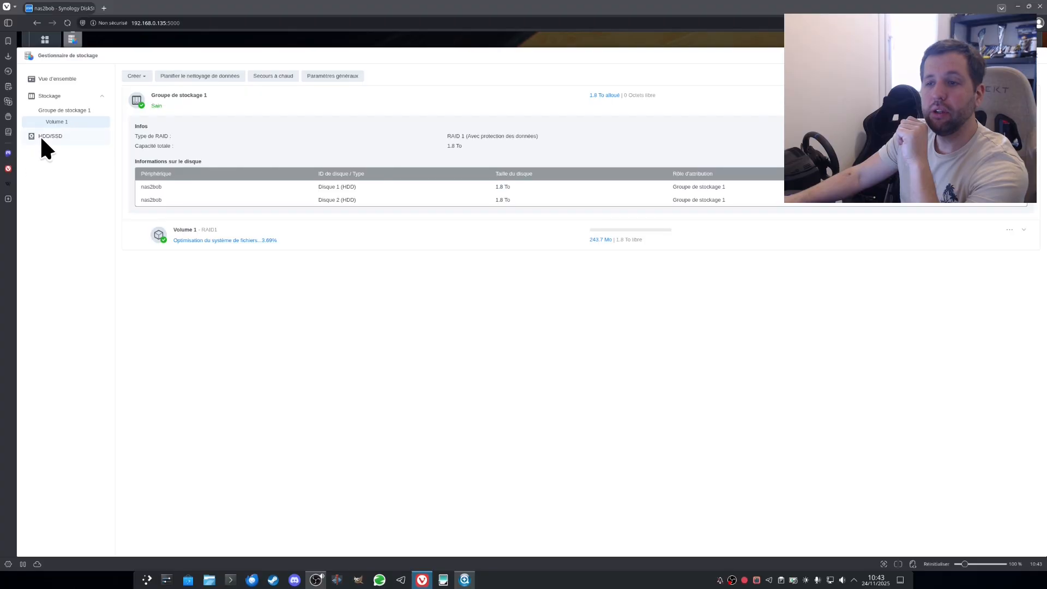
Step: Show the HDD/SSD list and expand the details of Disque 1 and Disque 2
click(52, 138)
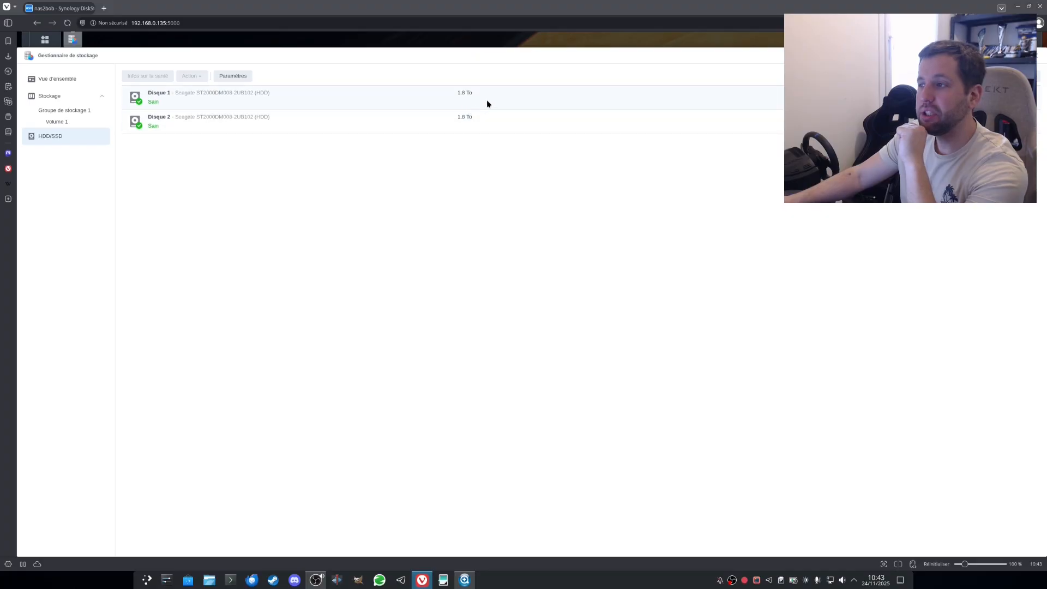
click(1028, 97)
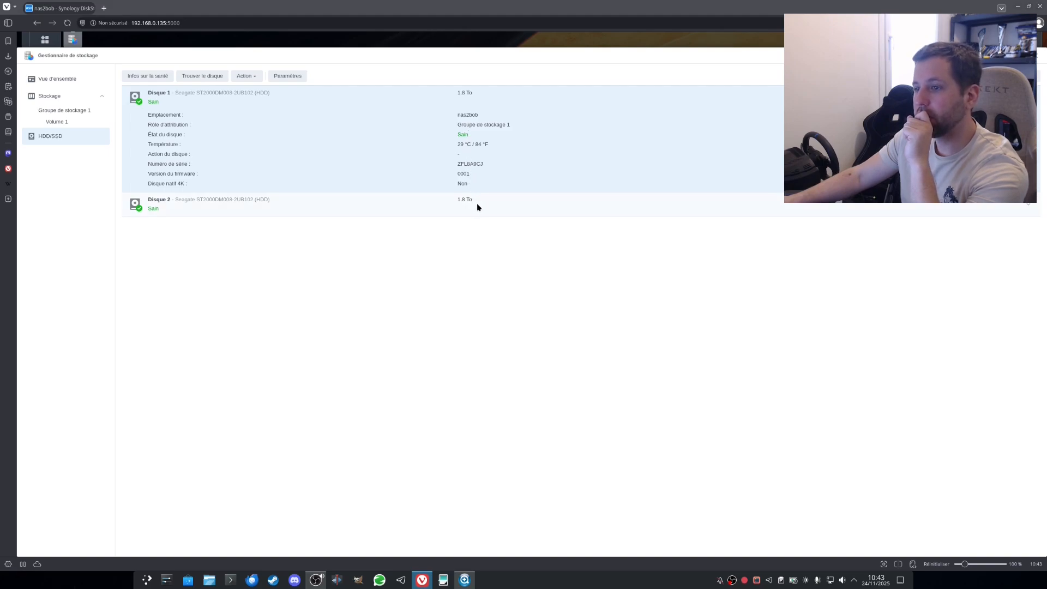
click(1030, 210)
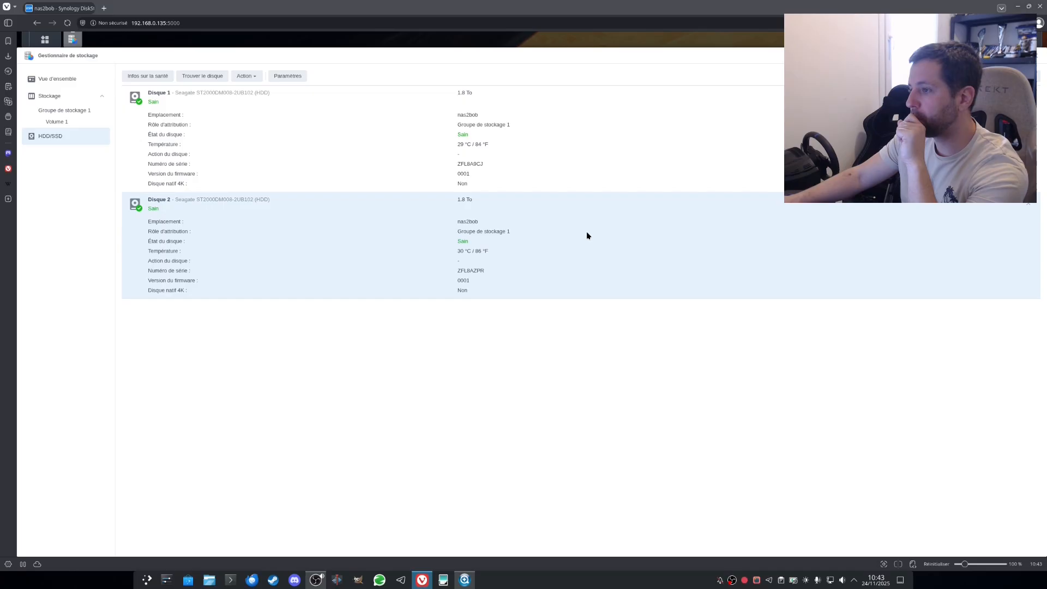
Step: Review Disque 2's health info and S.M.A.R.T. tab, then close Storage Manager
click(153, 75)
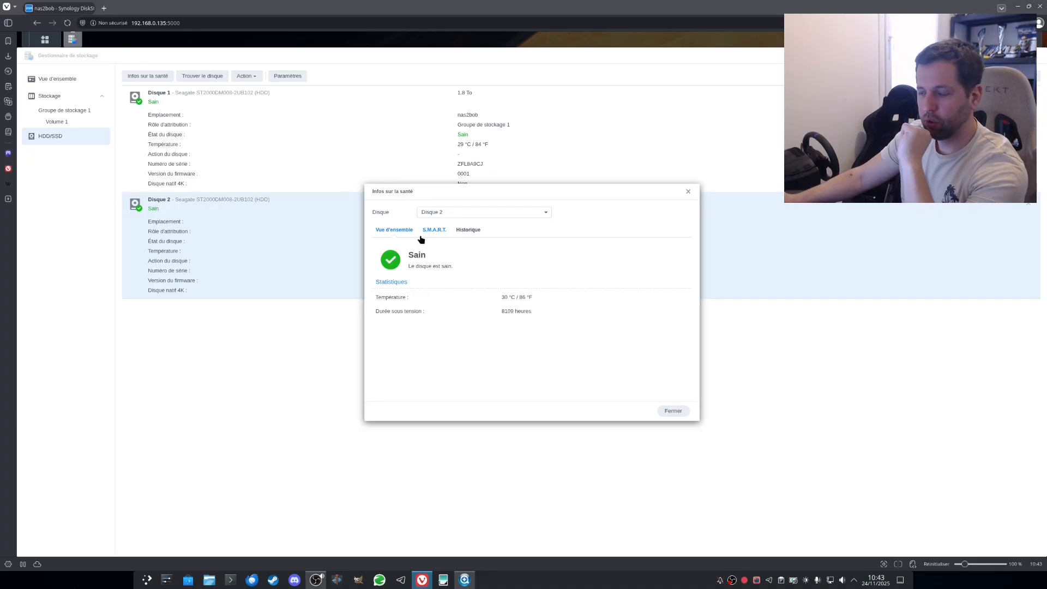
click(430, 232)
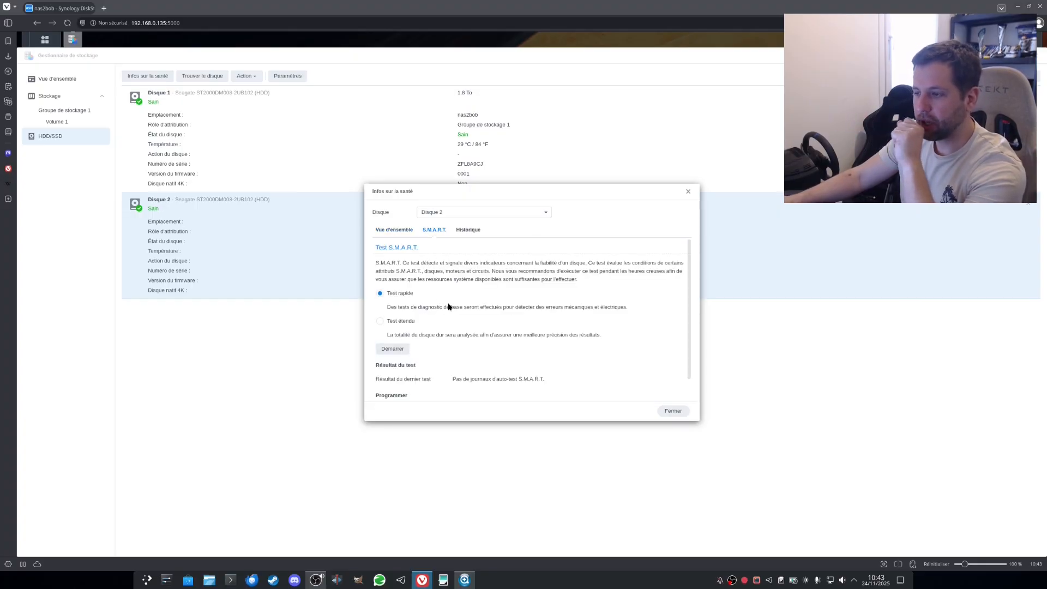
scroll(447, 302, down, 1)
scroll(447, 302, up, 1)
click(390, 230)
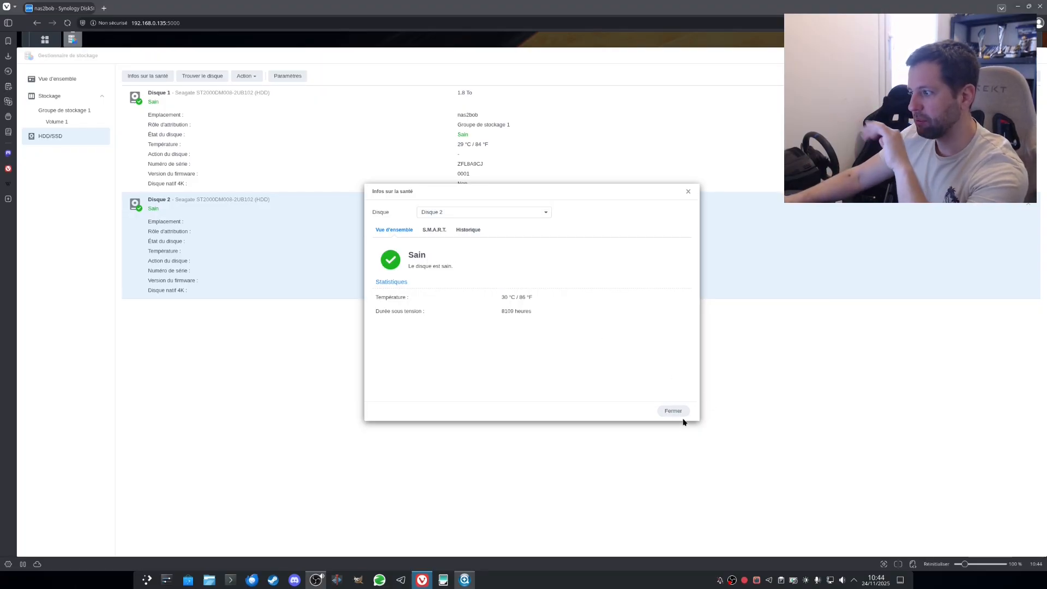
click(670, 412)
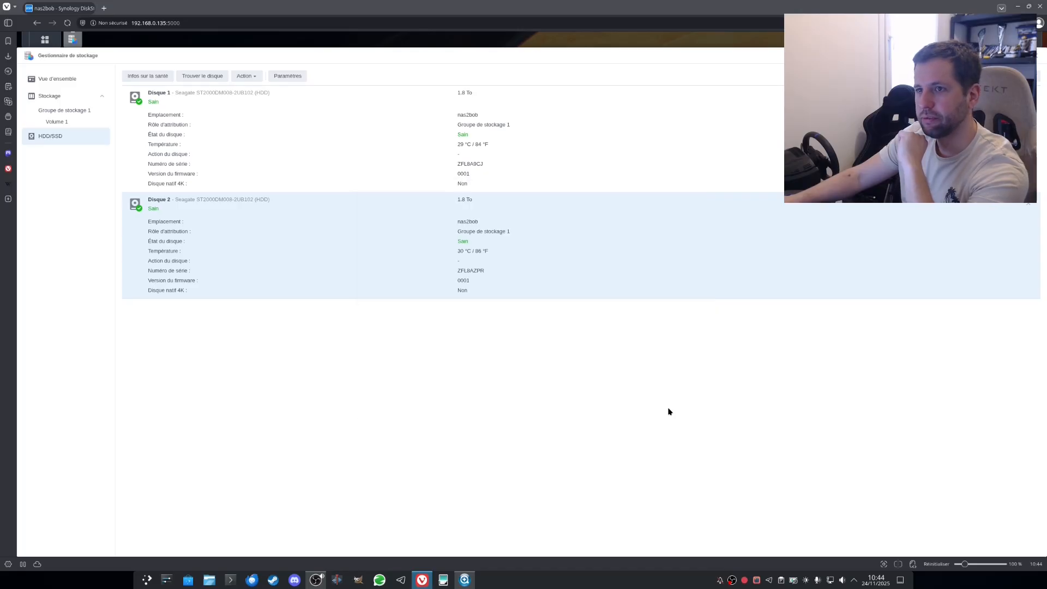
click(1032, 55)
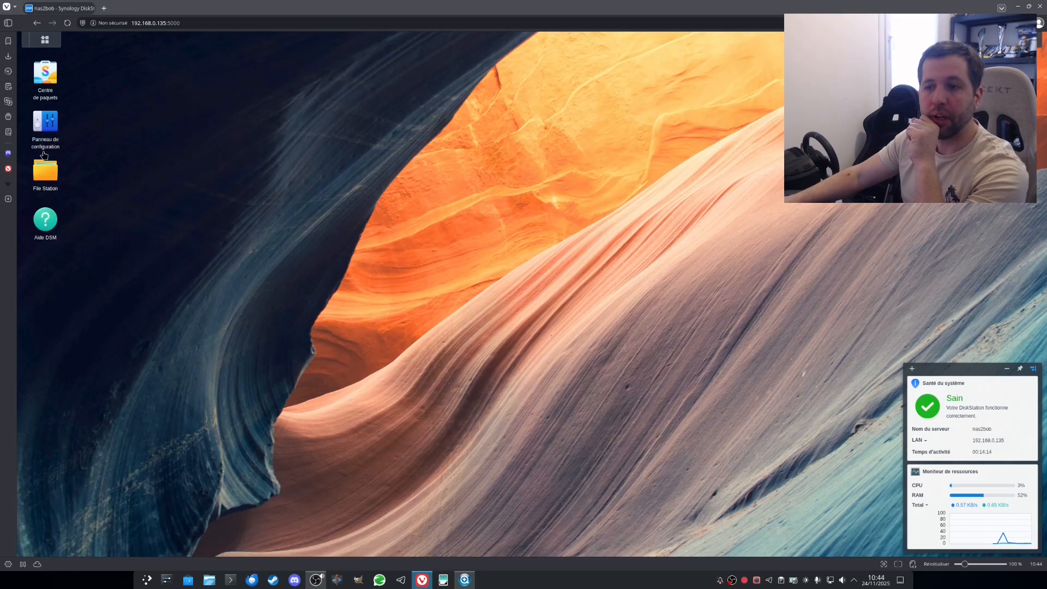
Step: Go to Control Panel's Utilisateur et groupe and start creating a new user
click(43, 117)
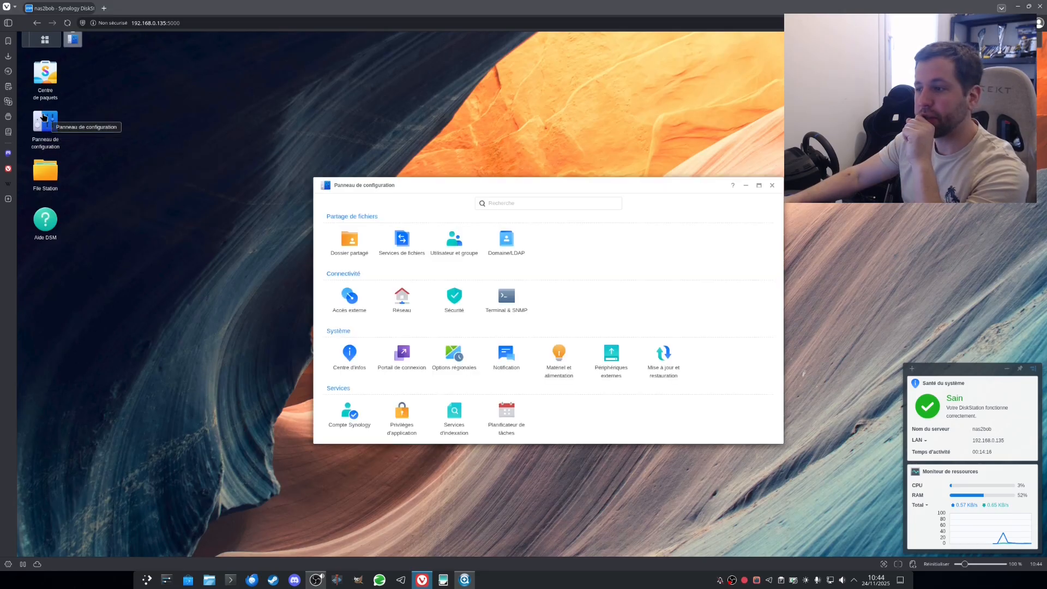
click(452, 251)
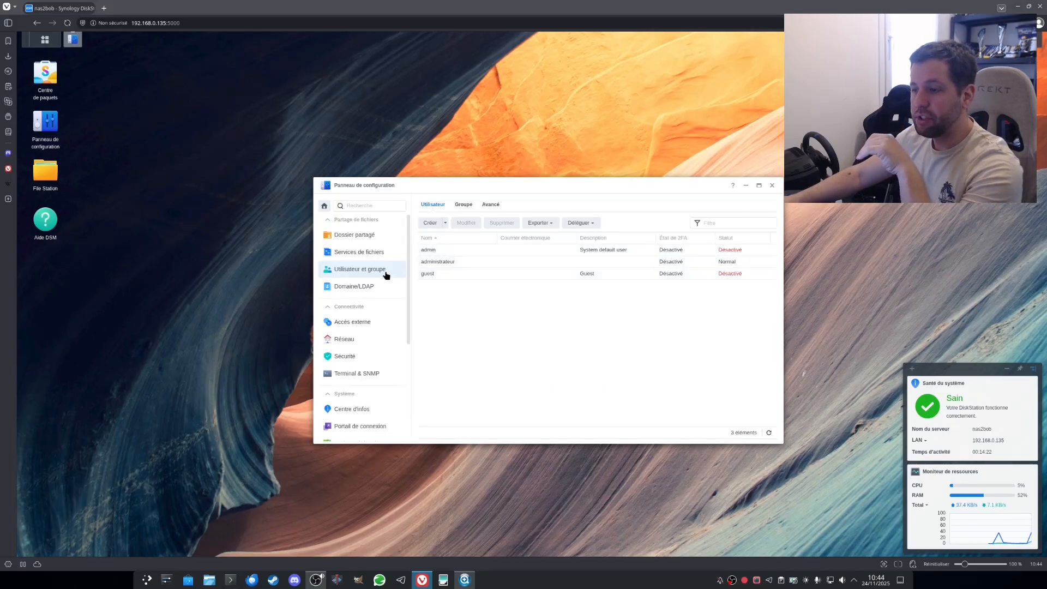
click(430, 222)
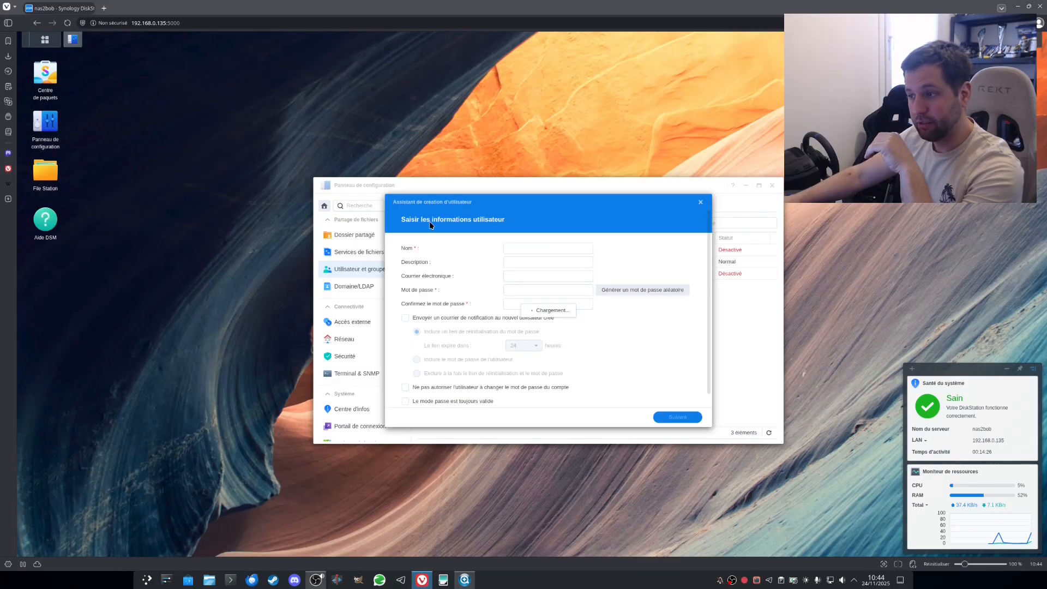
Step: Enter the new account's name and password, then continue to group membership
click(534, 250)
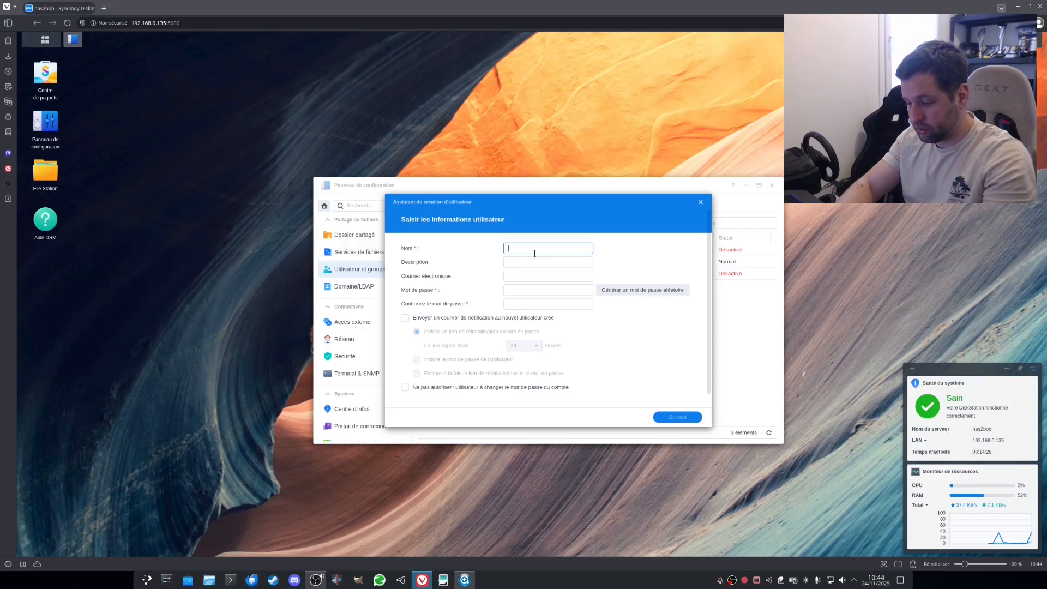
text(bob)
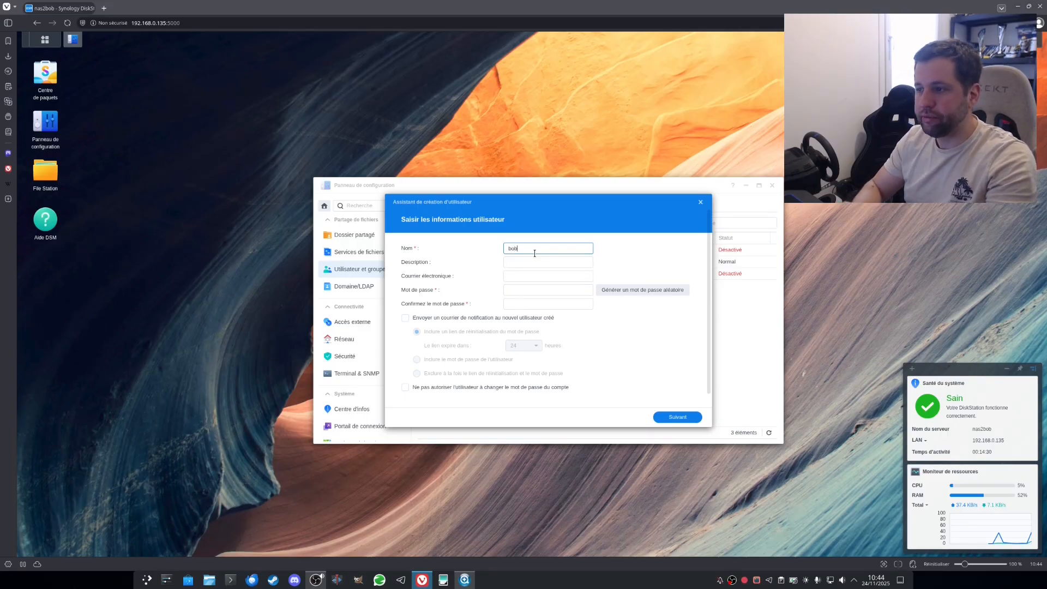
click(523, 276)
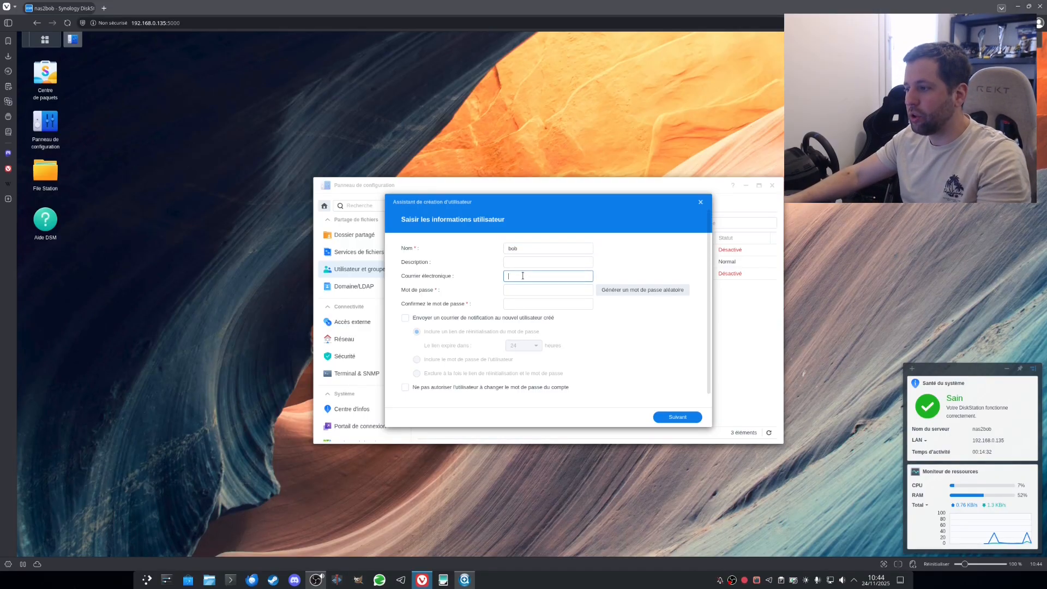
click(515, 291)
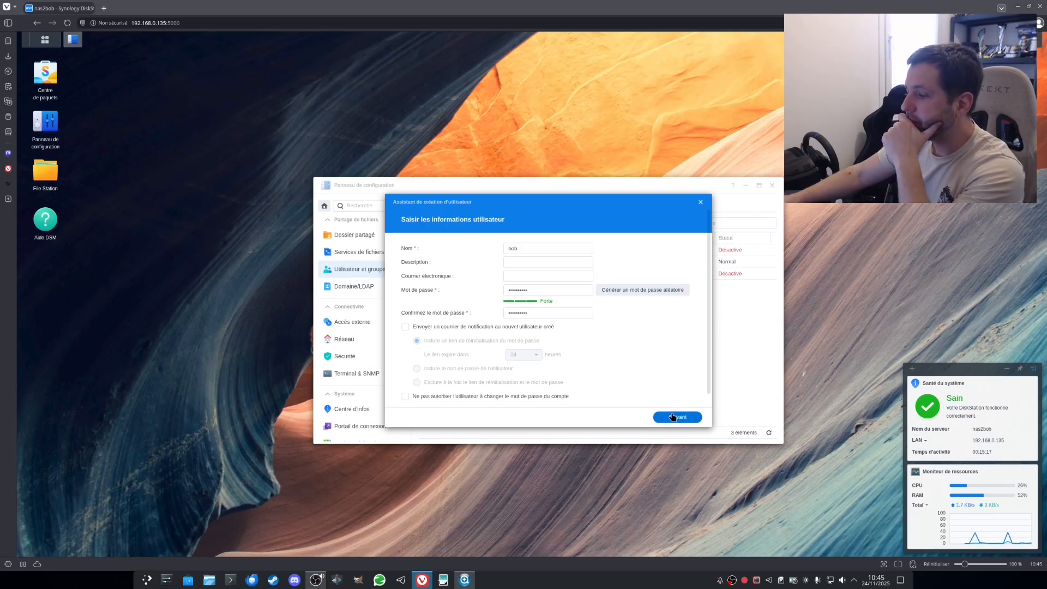
click(672, 417)
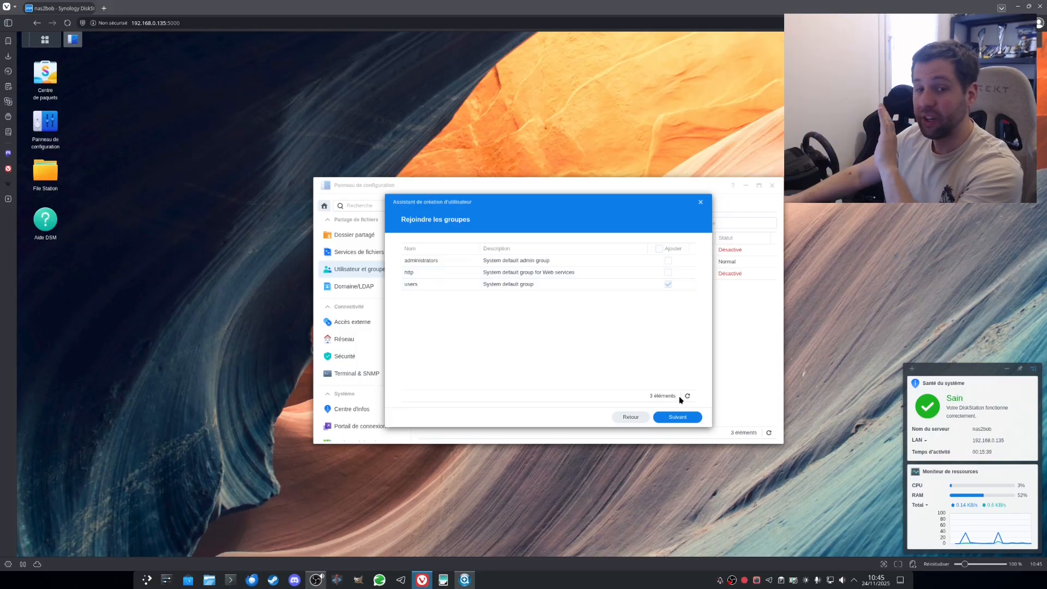
Step: Keep default groups and folder permissions, leaving the Volume 1 quota unlimited
click(682, 418)
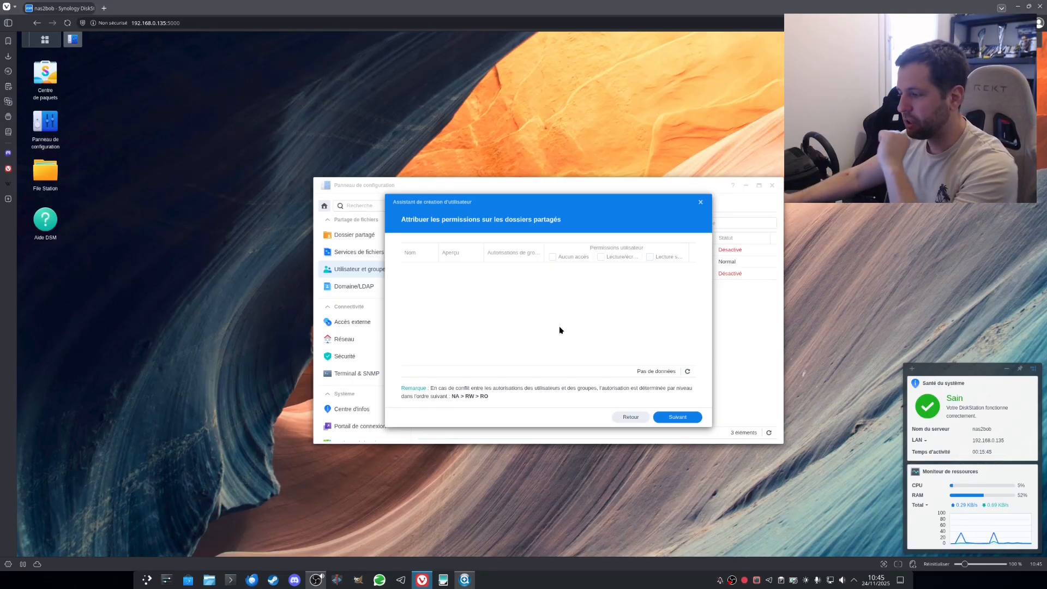
click(678, 416)
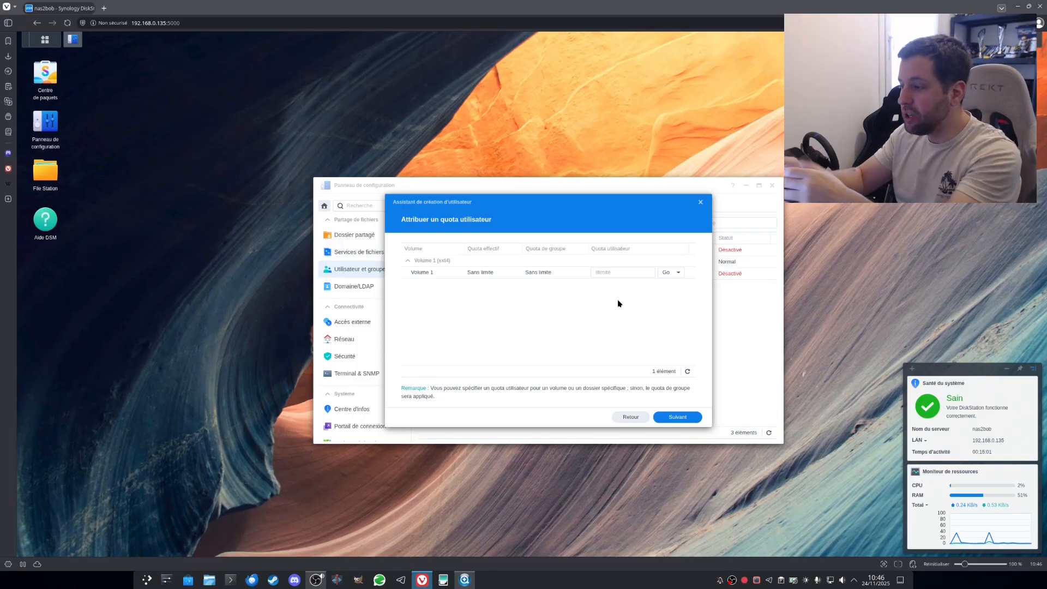
click(614, 270)
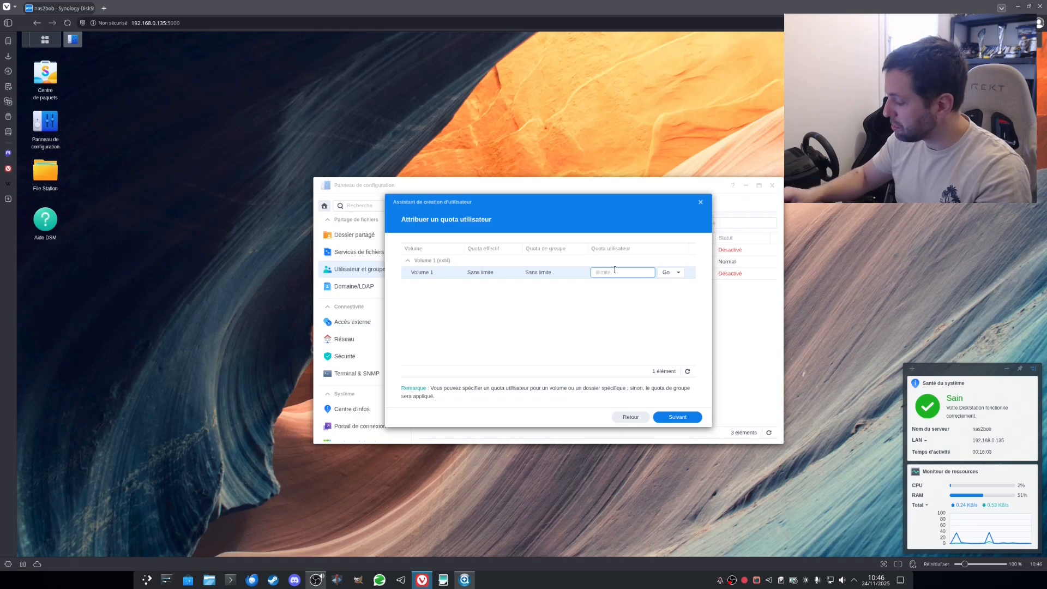
text(50)
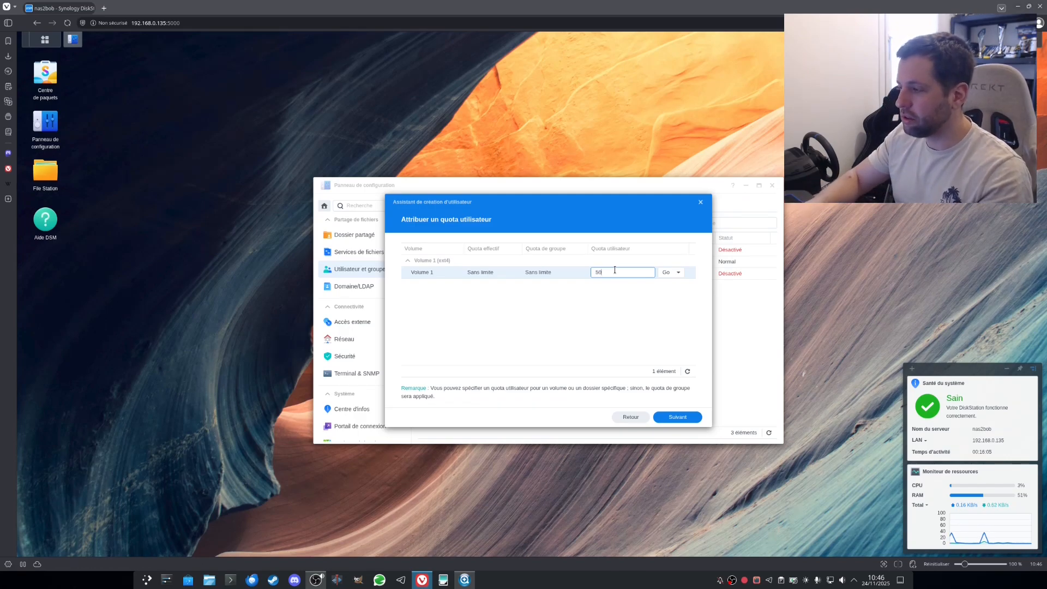
key(BackSpace)
key(BackSpace)
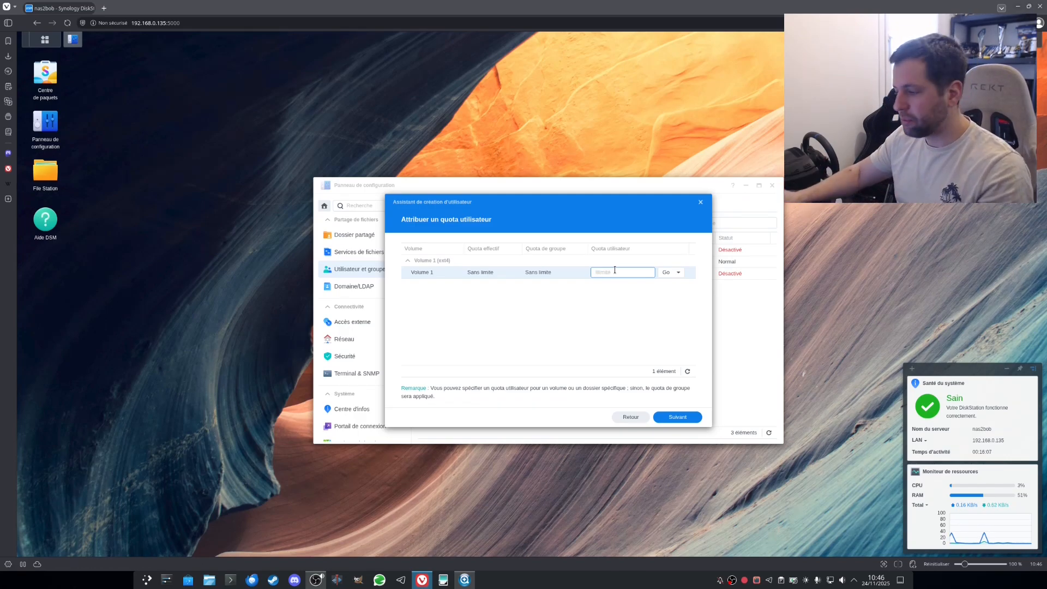
Step: Allow SMB for the user in application permissions and continue to speed limits
click(671, 417)
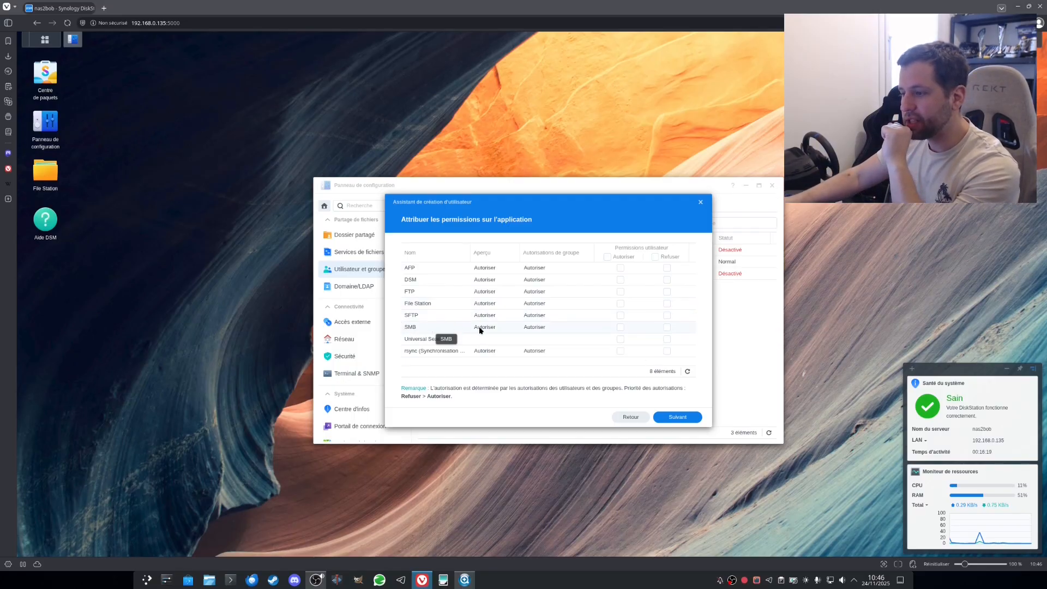
click(620, 327)
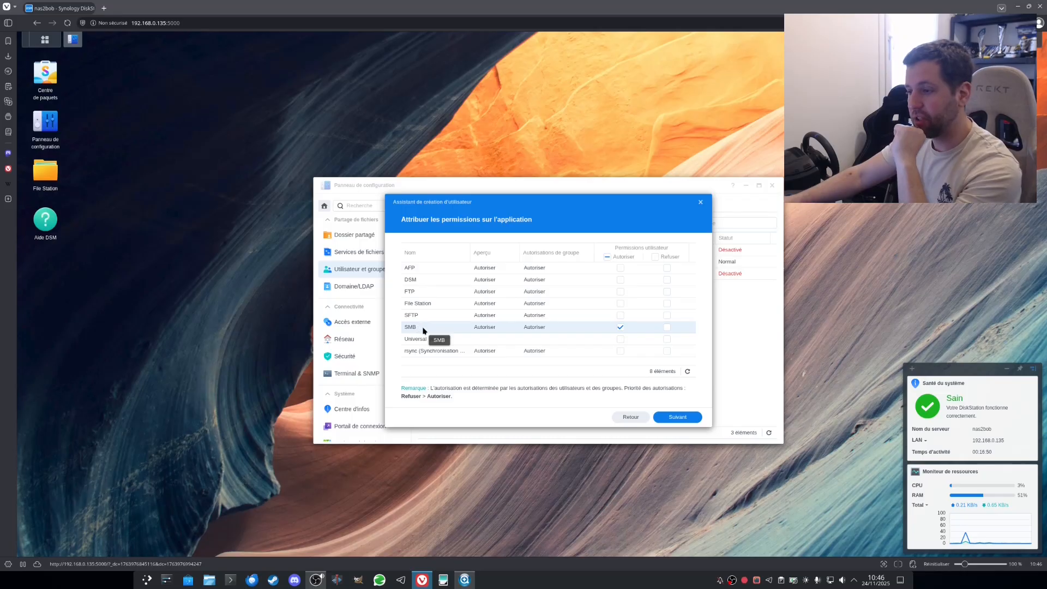
click(673, 417)
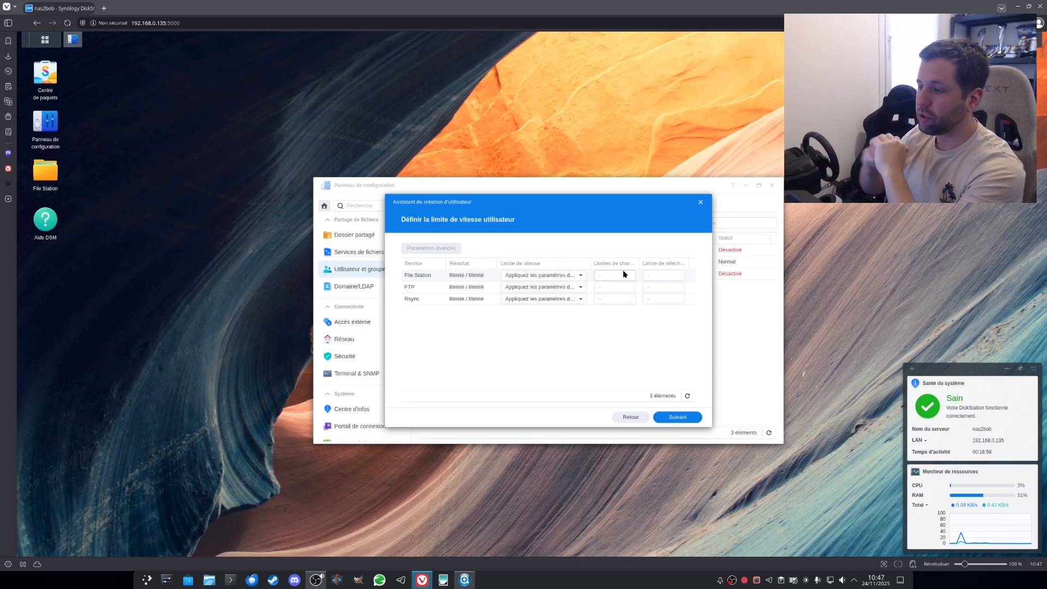
Step: Create the user from the summary, select it in the list, and open Dossier partagé
click(673, 420)
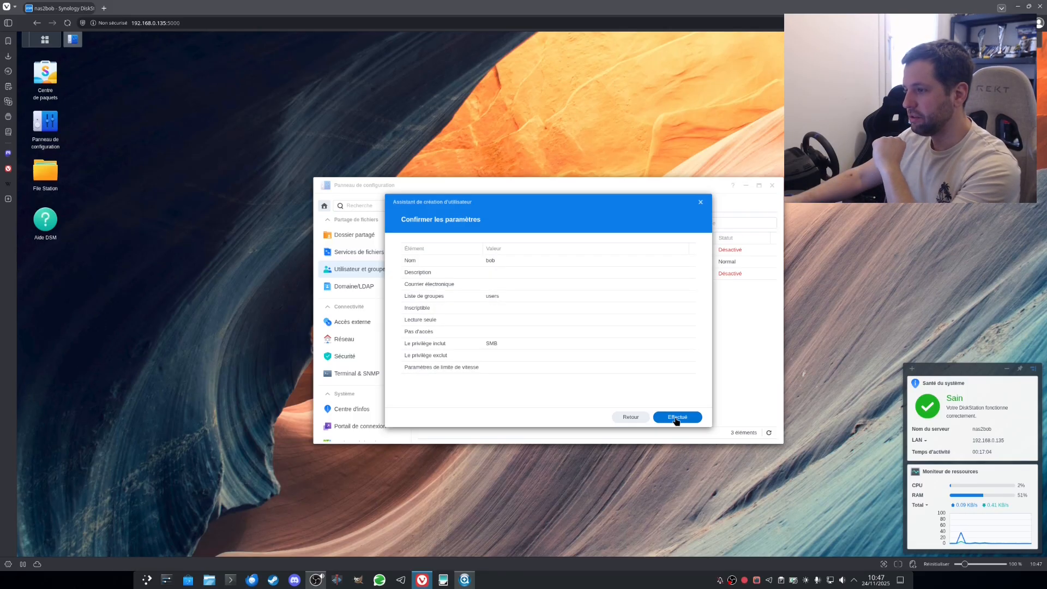
click(676, 417)
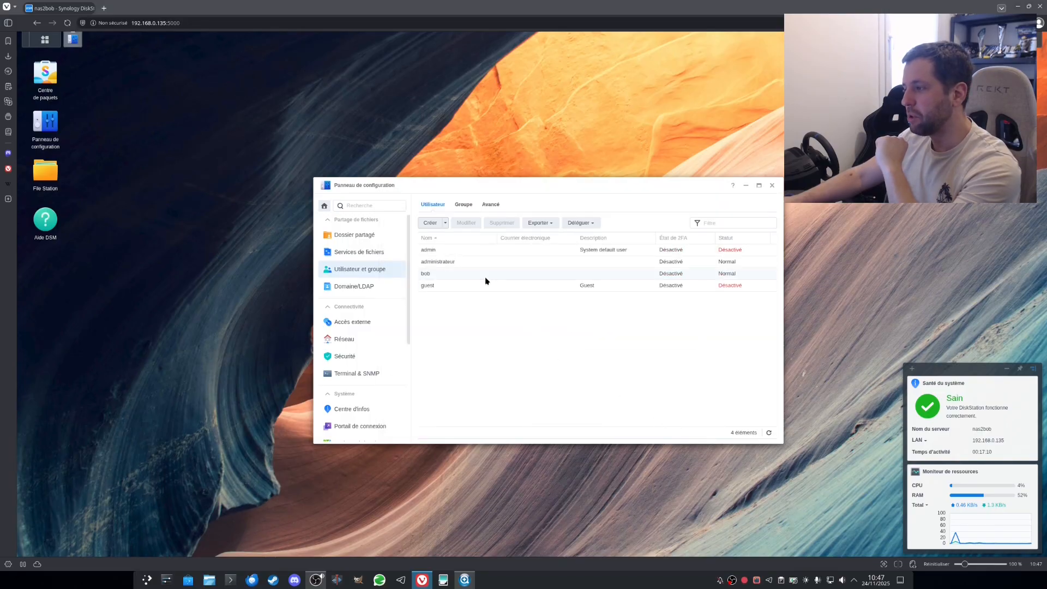
click(485, 278)
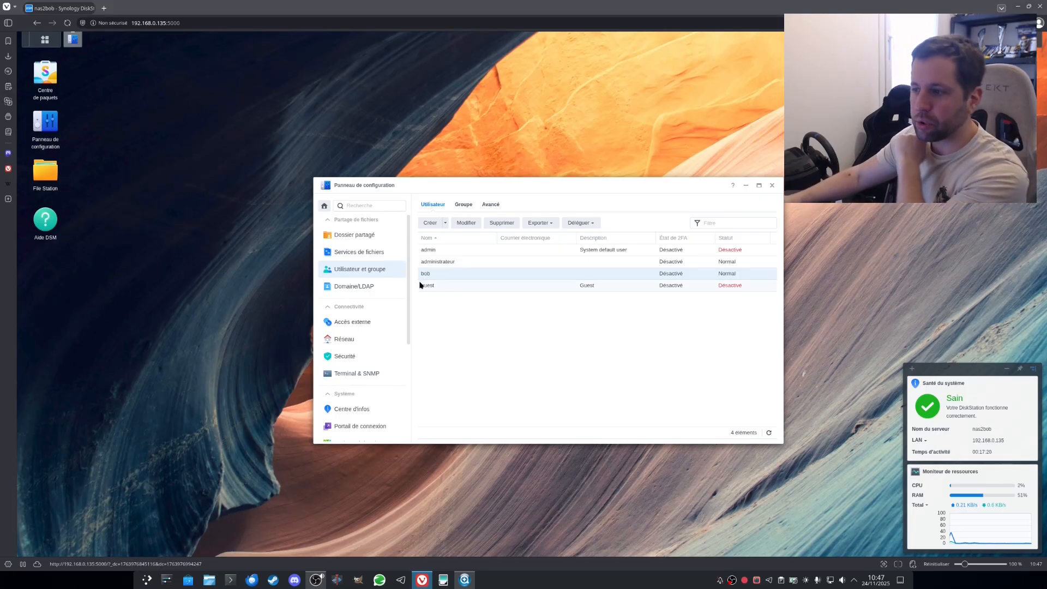
click(352, 236)
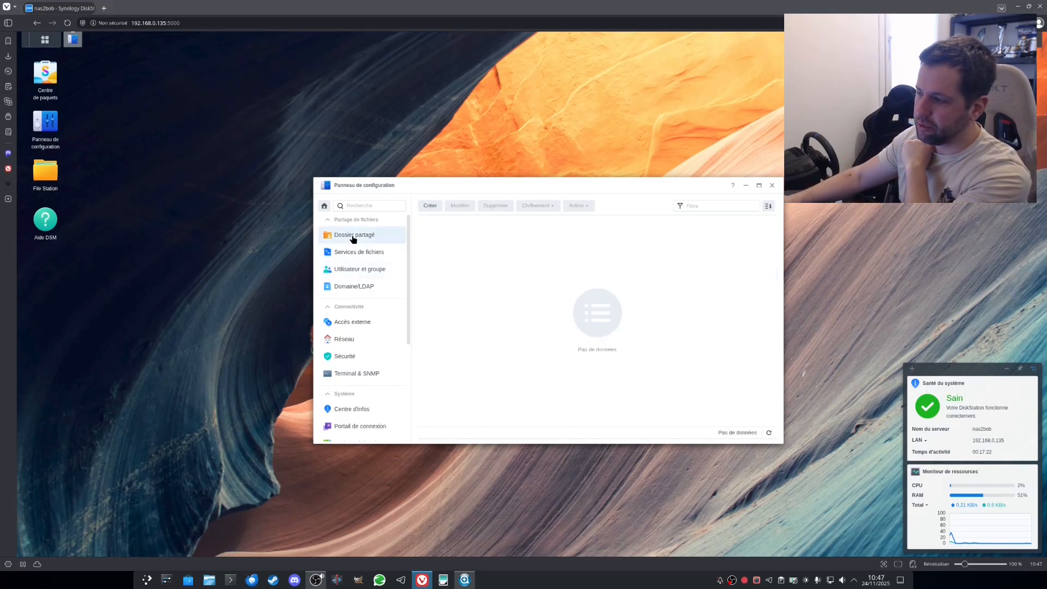
Step: Start a new shared folder and fill in a name and a short description
click(428, 206)
click(509, 246)
text(Dos)
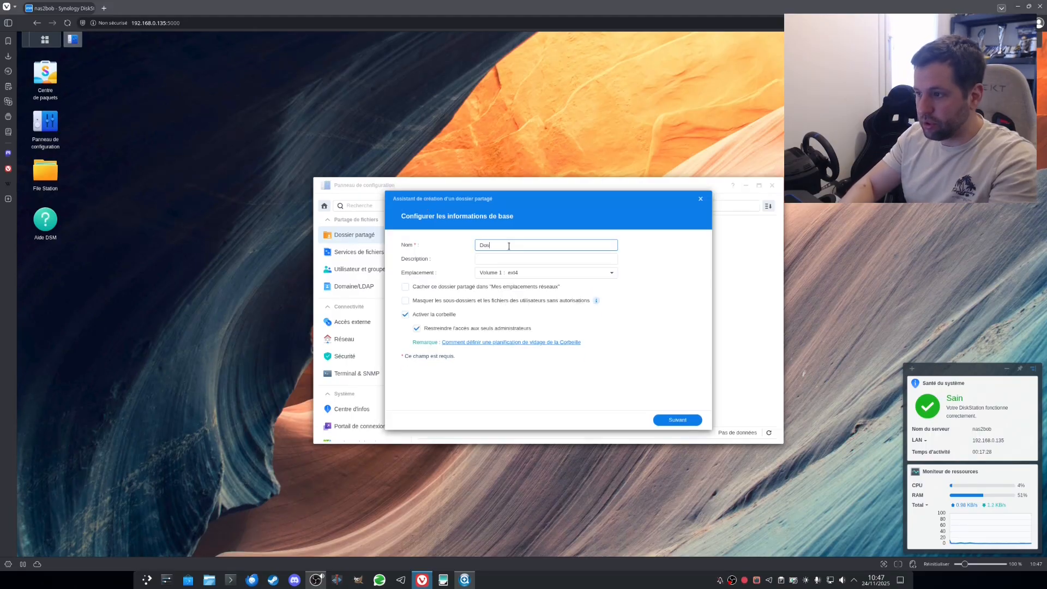
text(sierBOB)
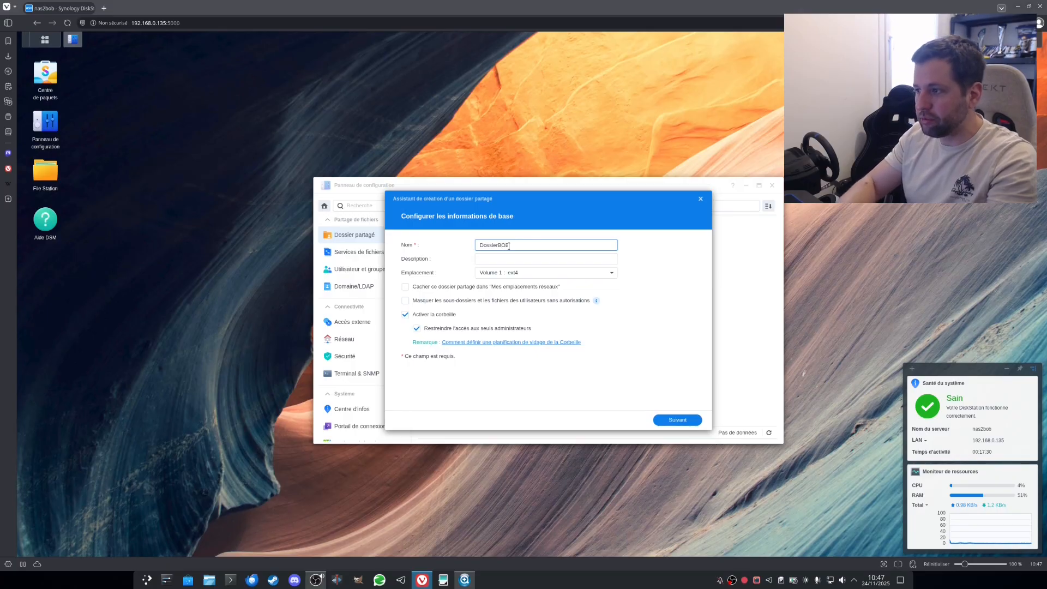
click(487, 257)
text(Do)
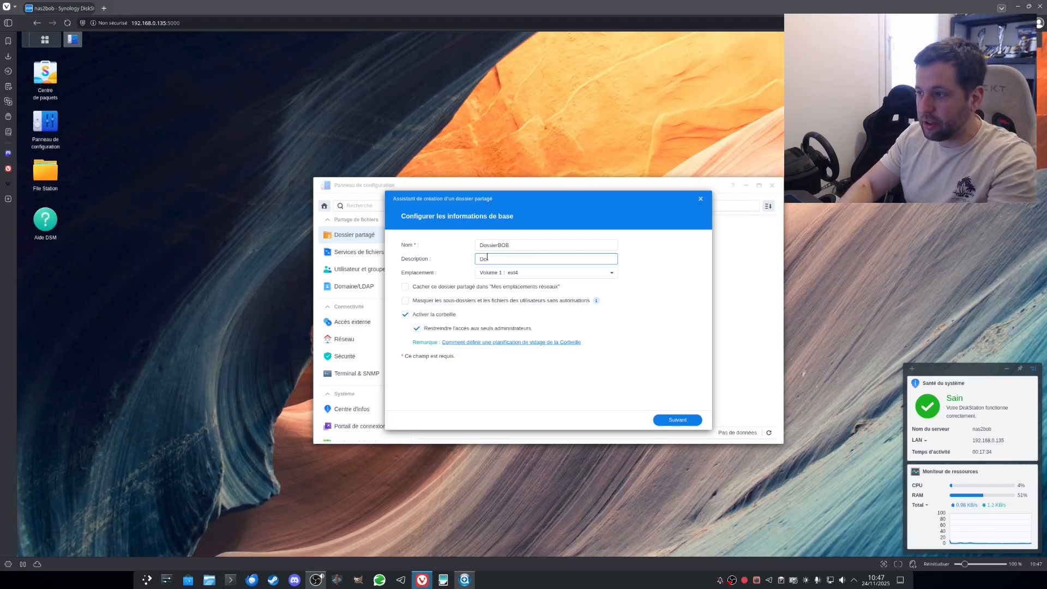
text(ssier de BOB)
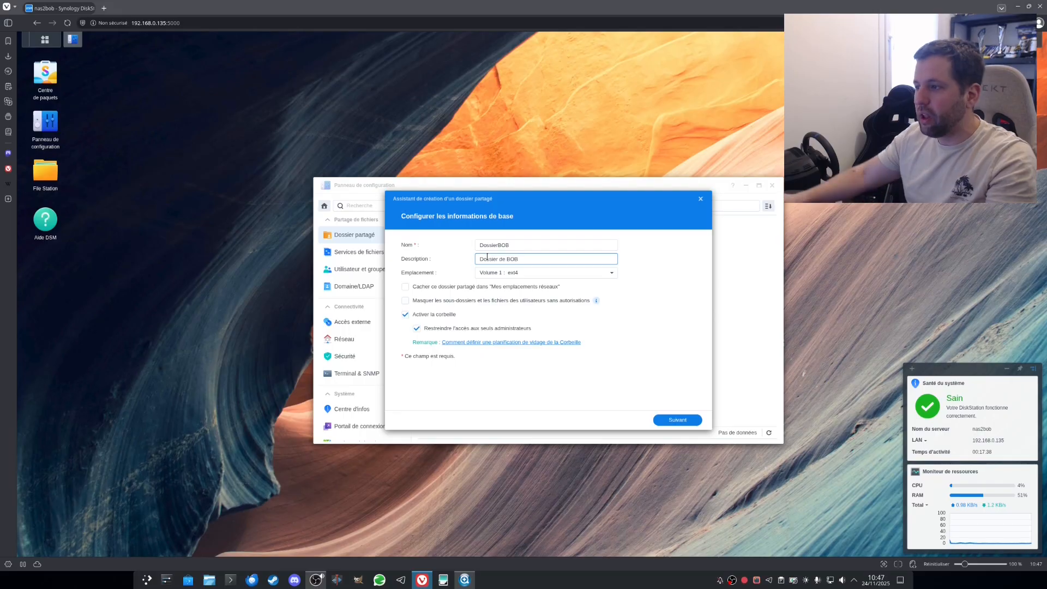
Step: Rename the folder to Document, keep Volume 1 as location, and continue
click(518, 244)
double_click(518, 243)
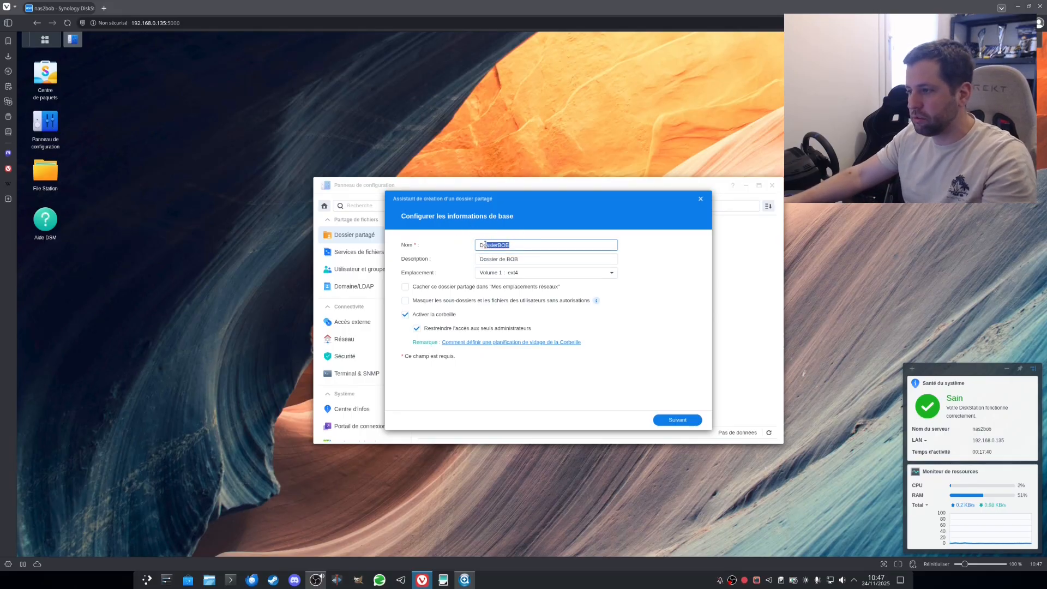
text(Documenb)
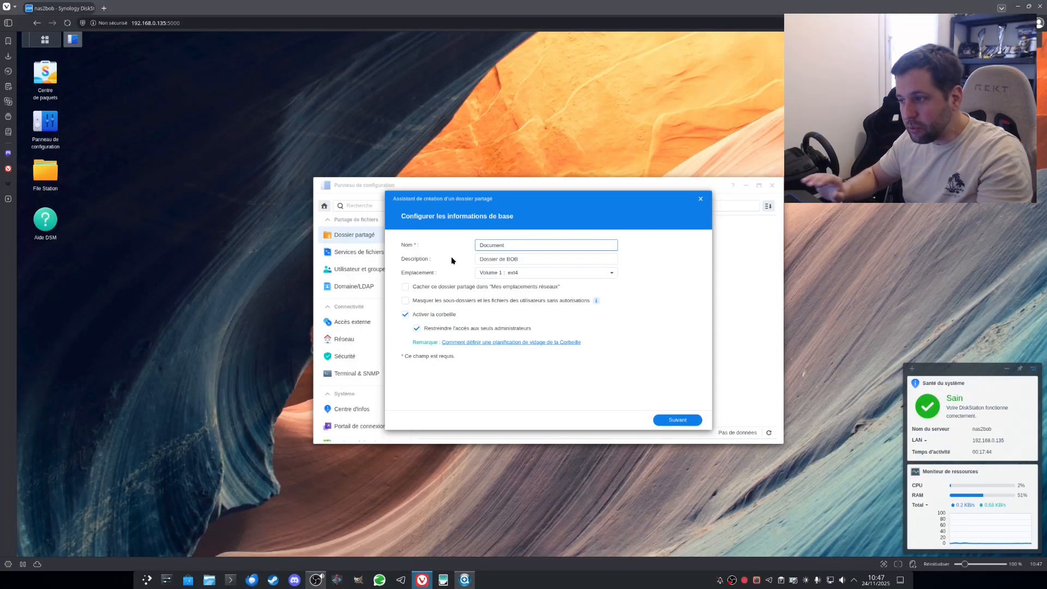
click(536, 274)
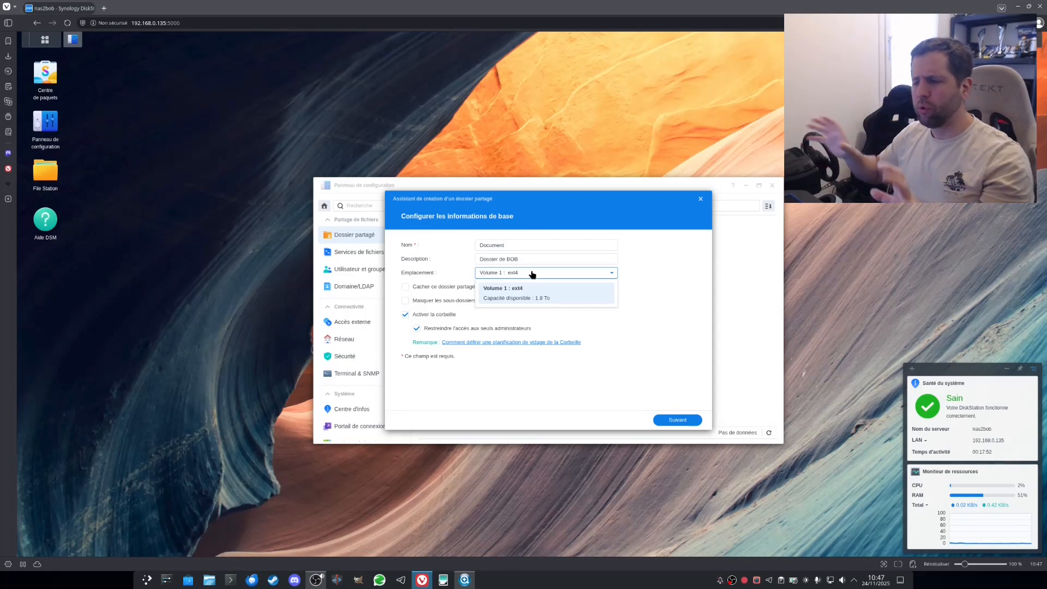
click(532, 274)
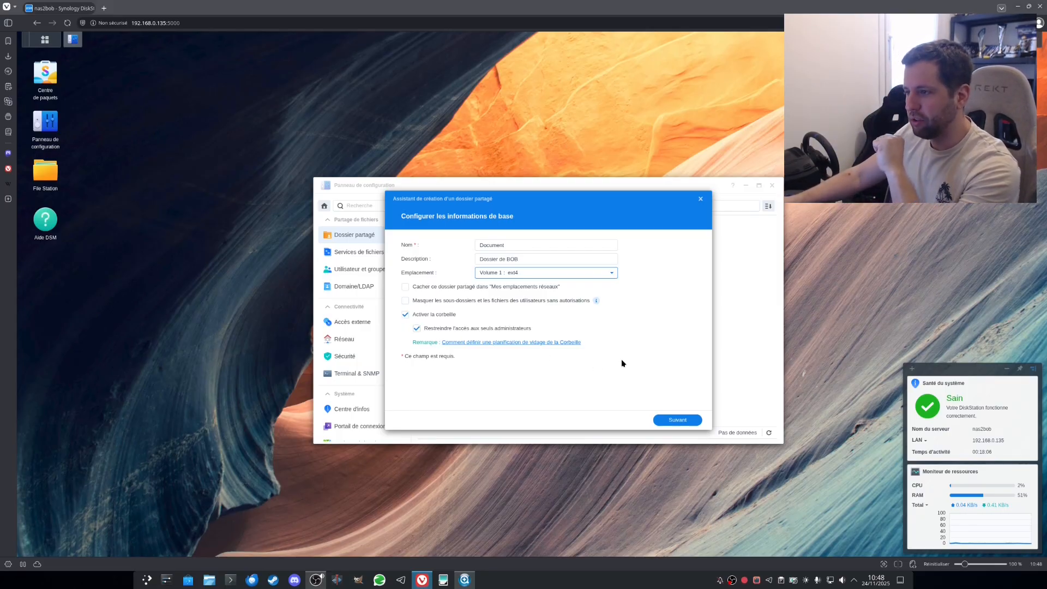
click(670, 423)
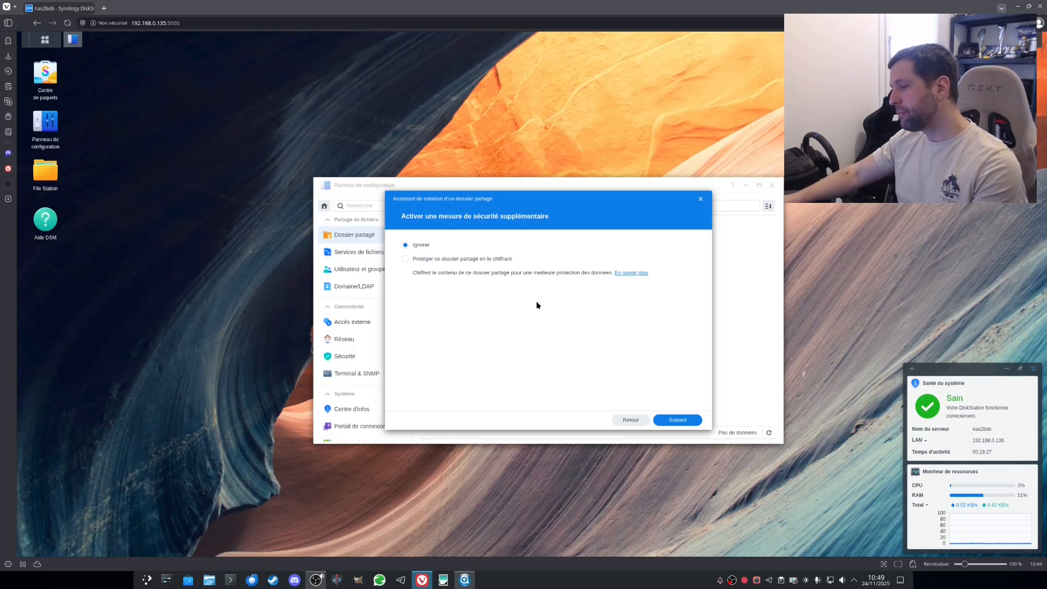
Step: Skip encryption, confirm creation, set guest to Aucun accès and the user to Lecture/écriture
click(672, 420)
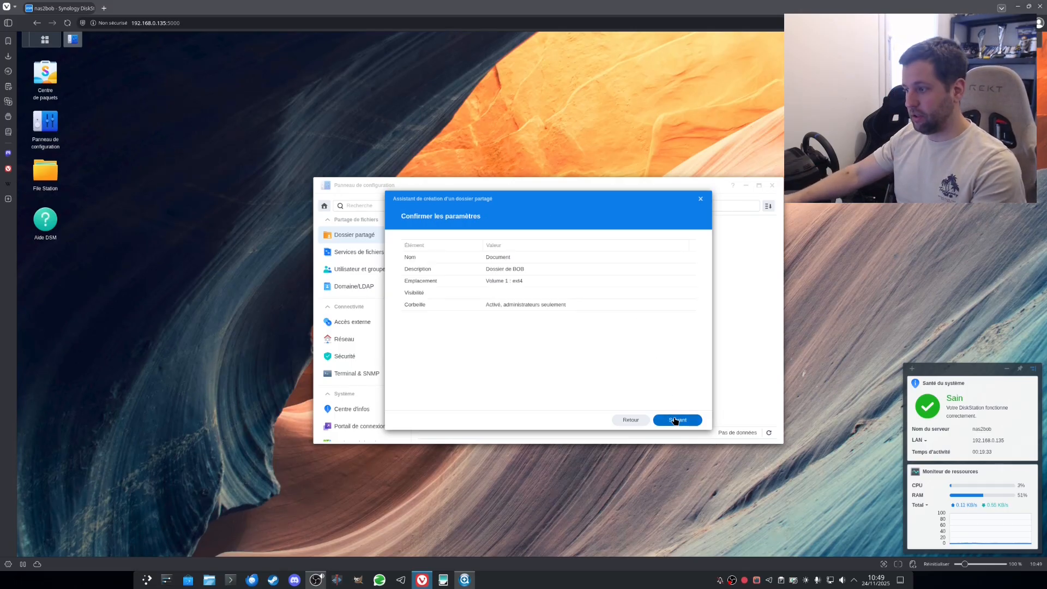
click(675, 420)
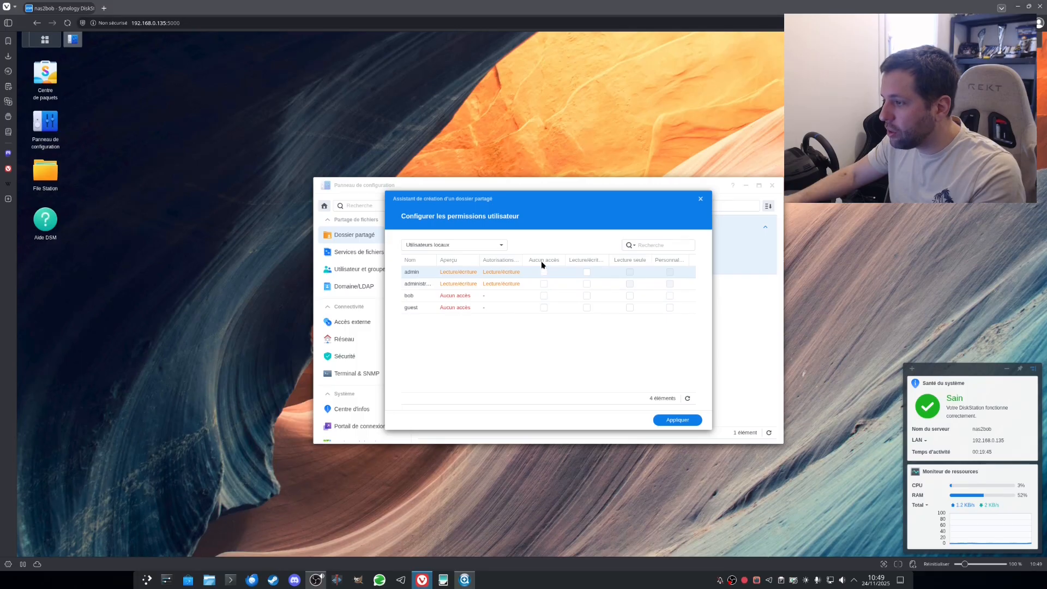
click(543, 308)
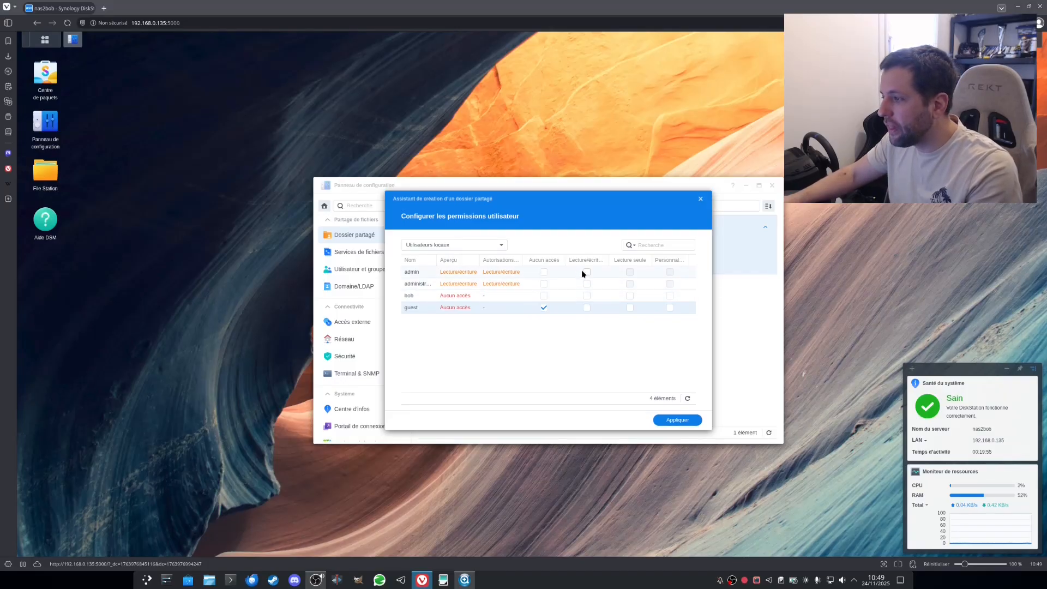
click(586, 296)
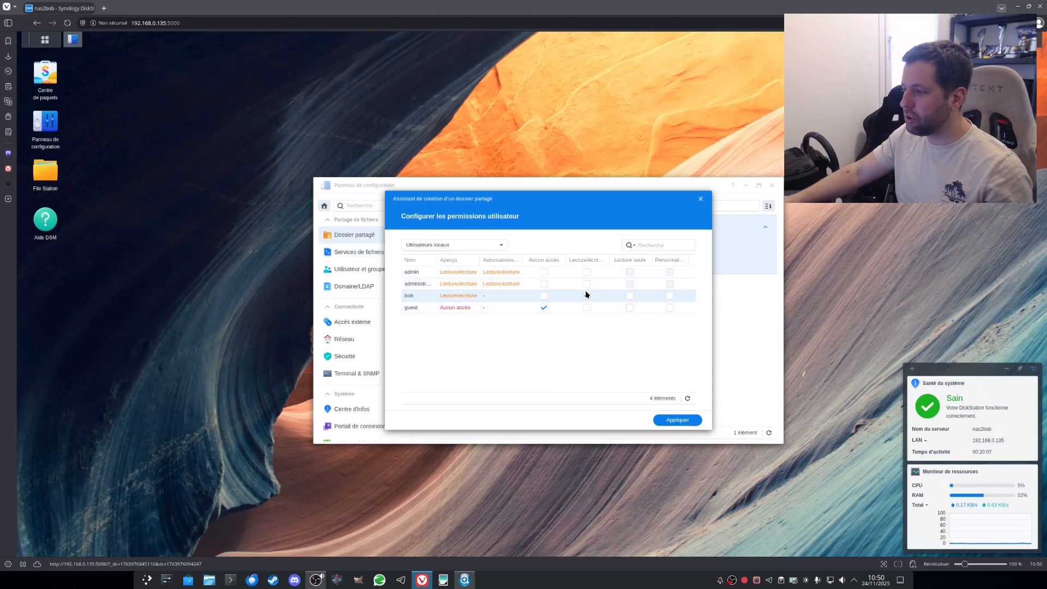
click(676, 421)
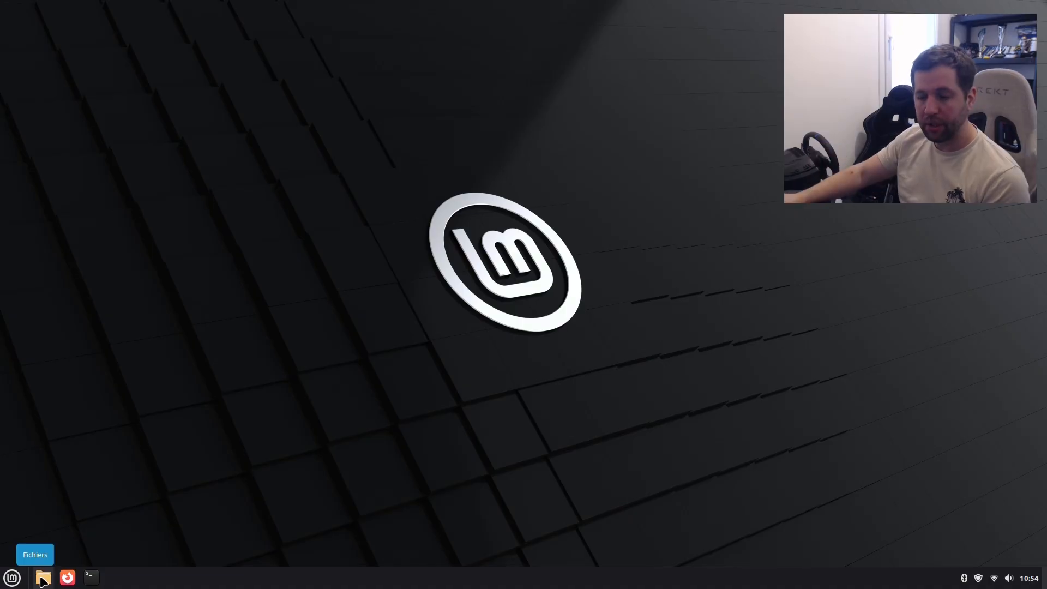
Step: Open Files, browse Réseau, and open the nas2bob server
click(43, 579)
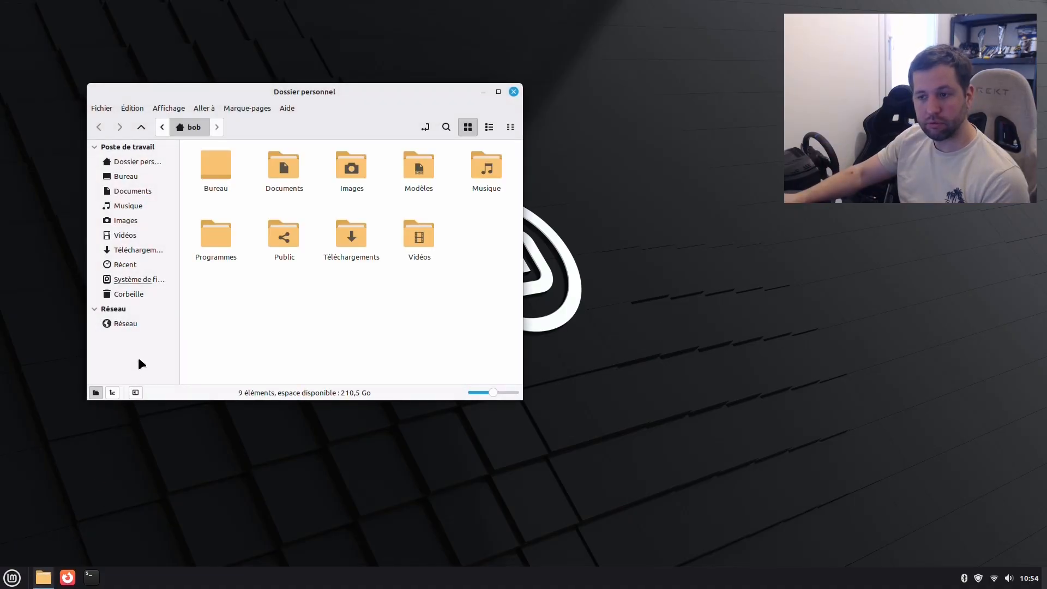
click(133, 324)
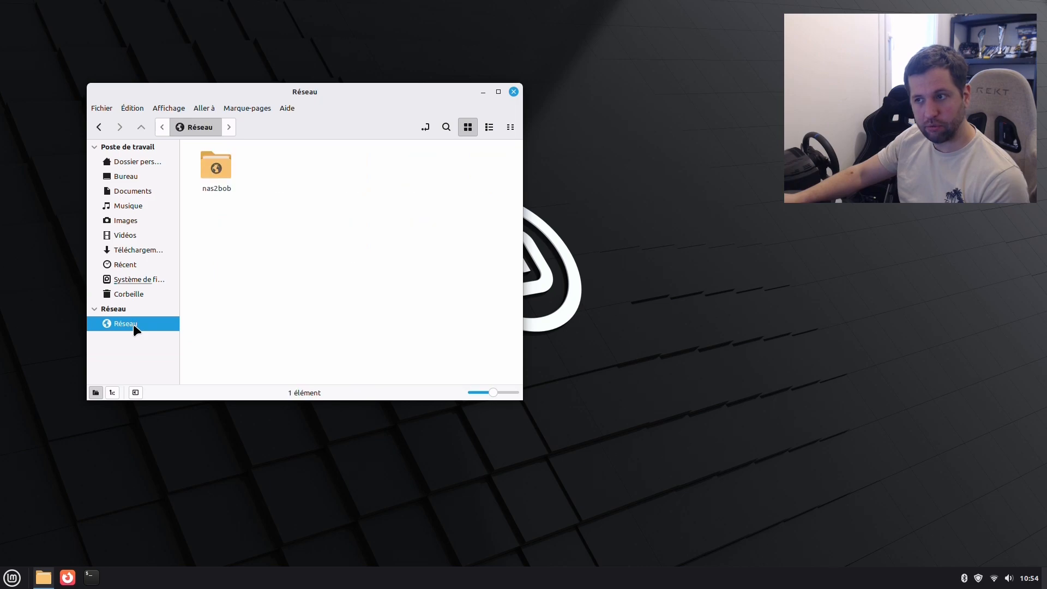
click(218, 174)
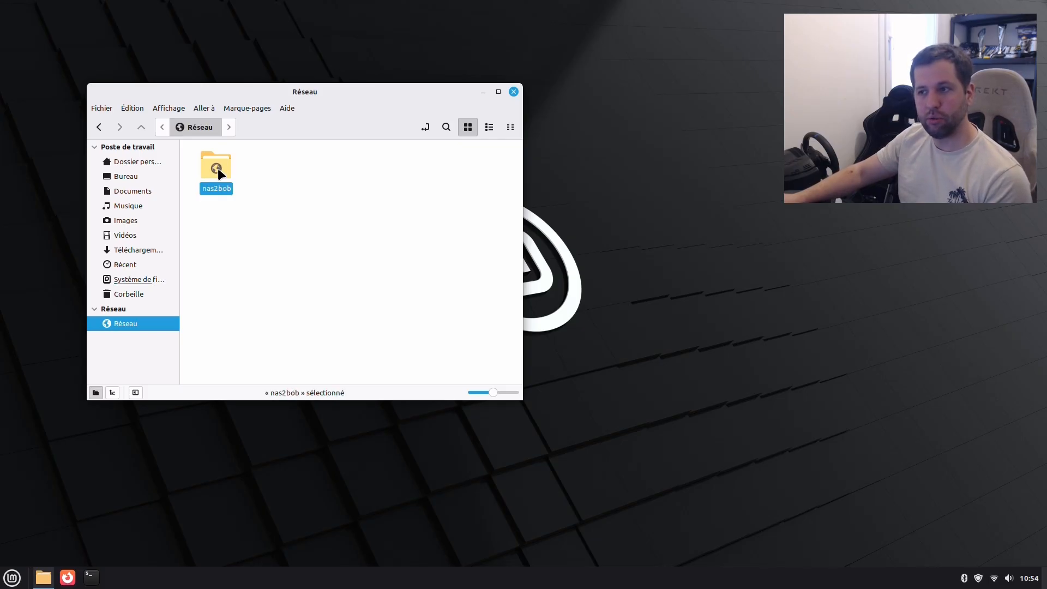
double_click(218, 173)
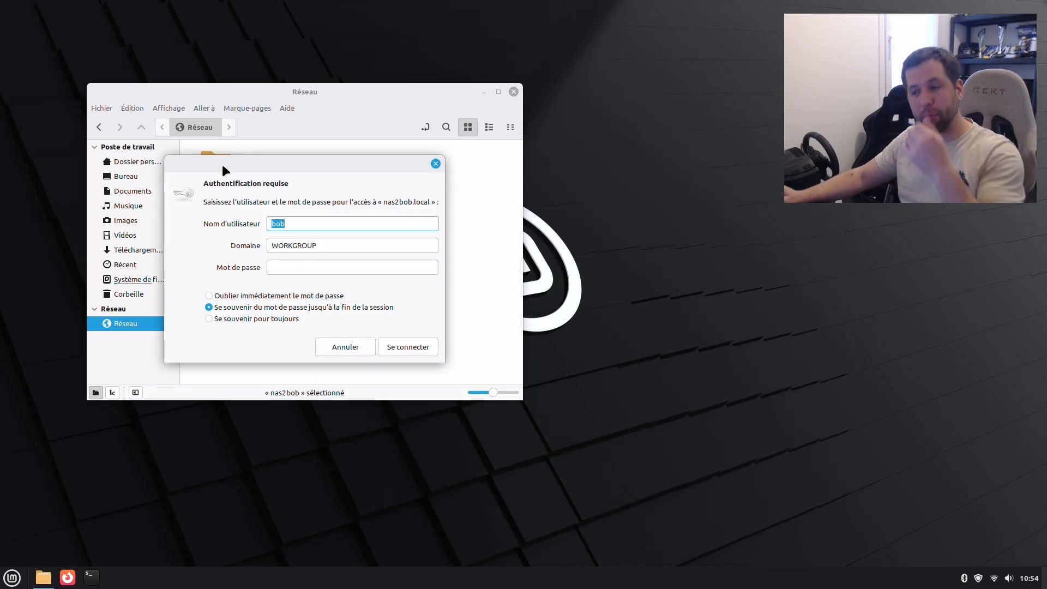
Step: Enter the user's password and connect to list the NAS shares
click(299, 266)
text(••)
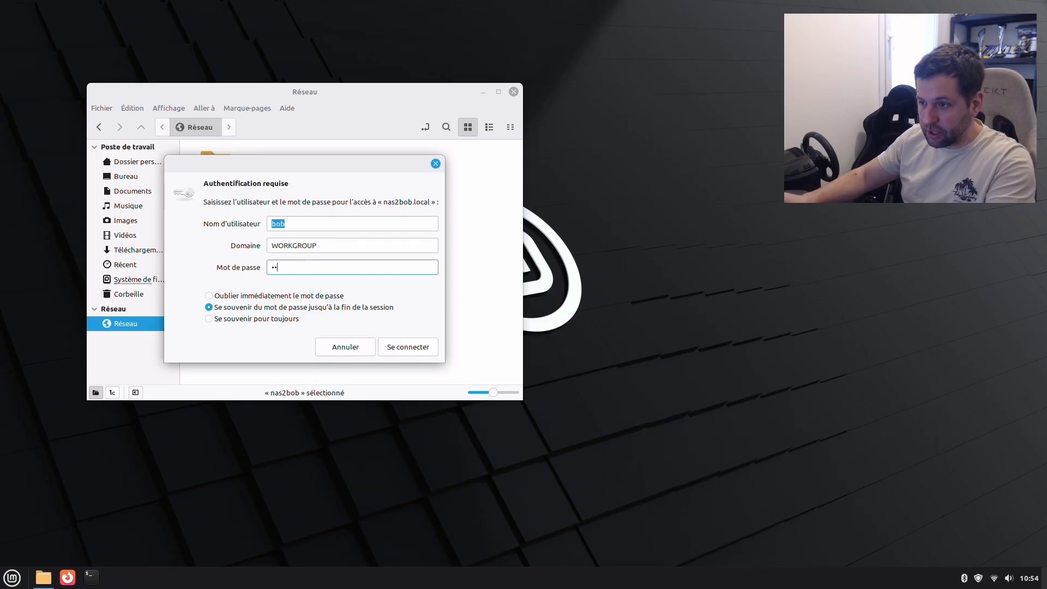
text(••••••)
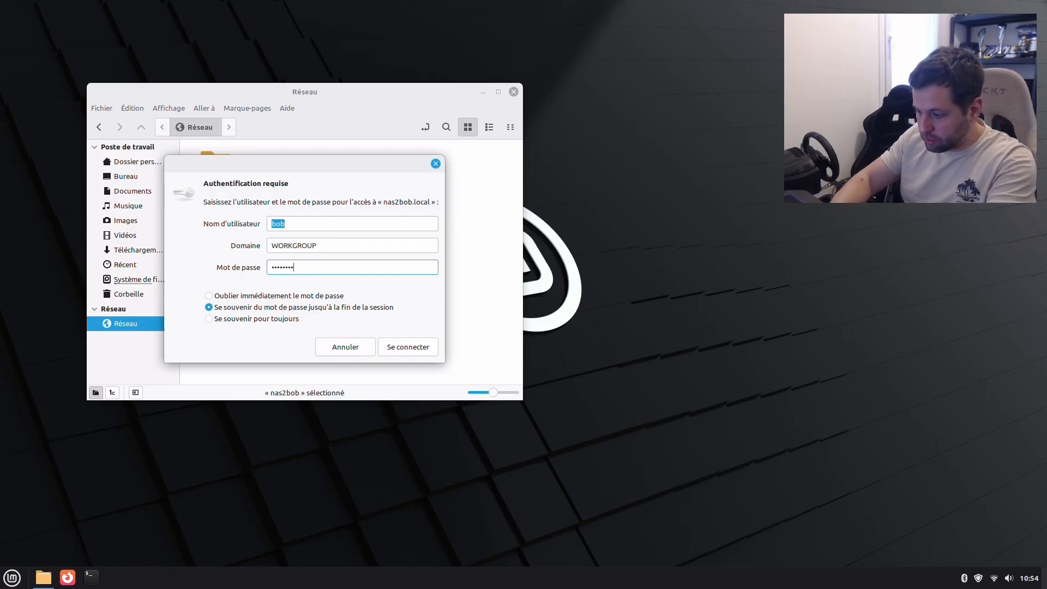
click(412, 344)
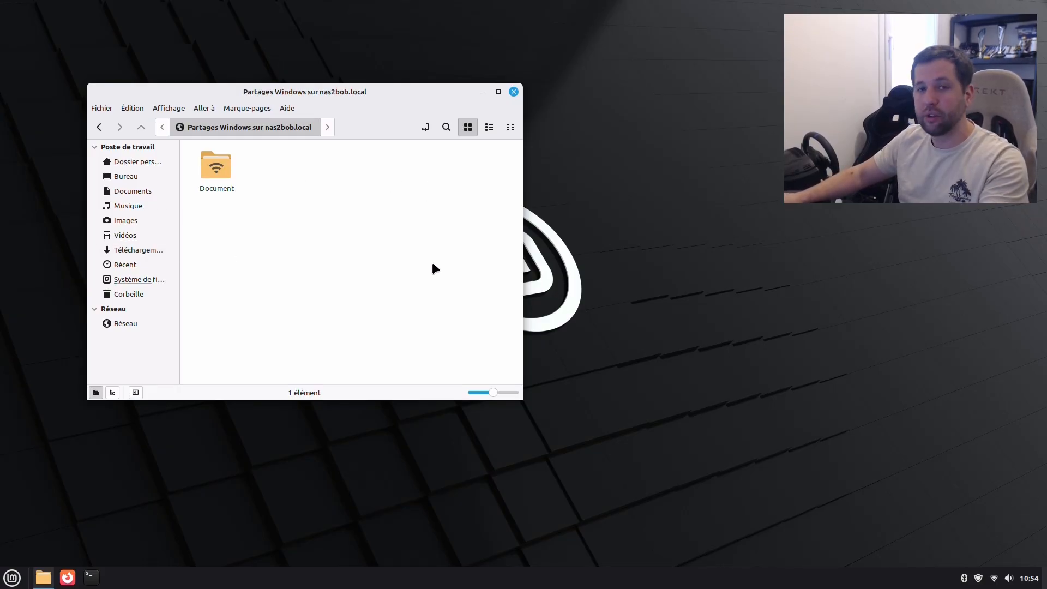
Step: Mount the Document share on nas2bob.local and create a folder named test in it
click(213, 170)
double_click(213, 171)
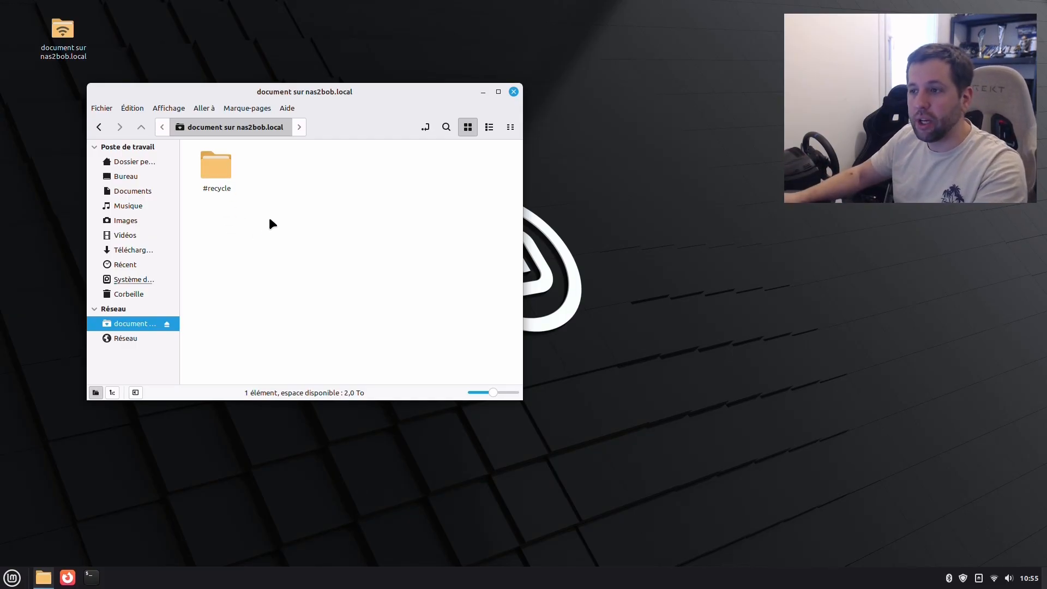
drag(228, 85, 351, 98)
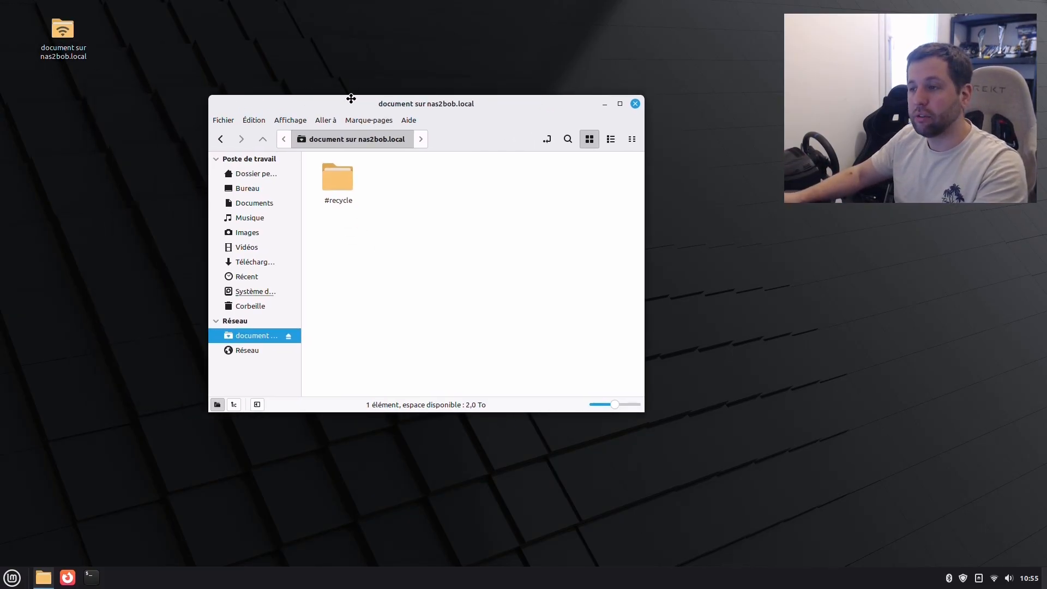
right_click(401, 206)
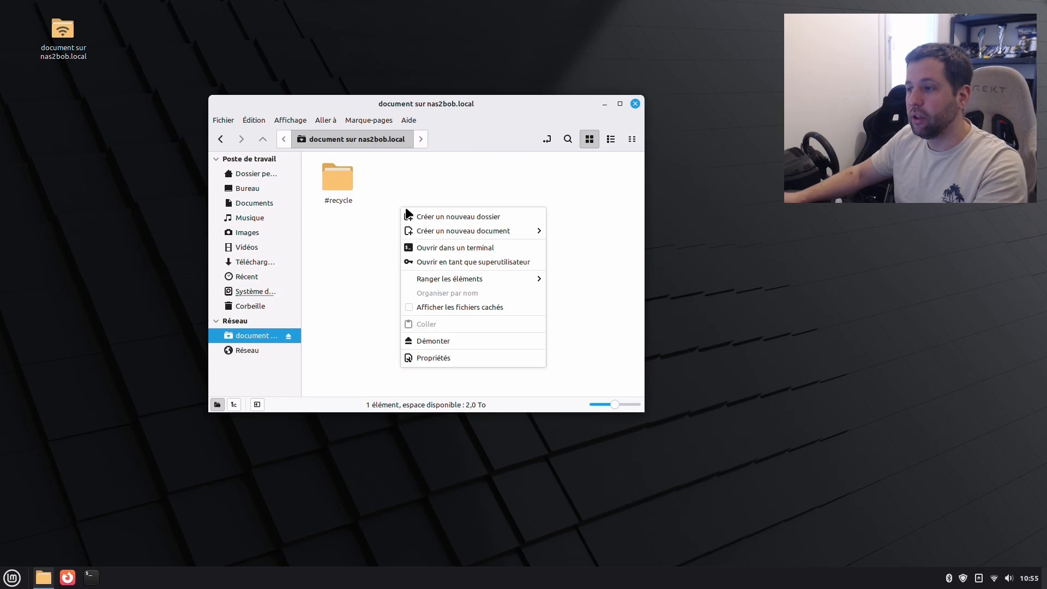
click(441, 216)
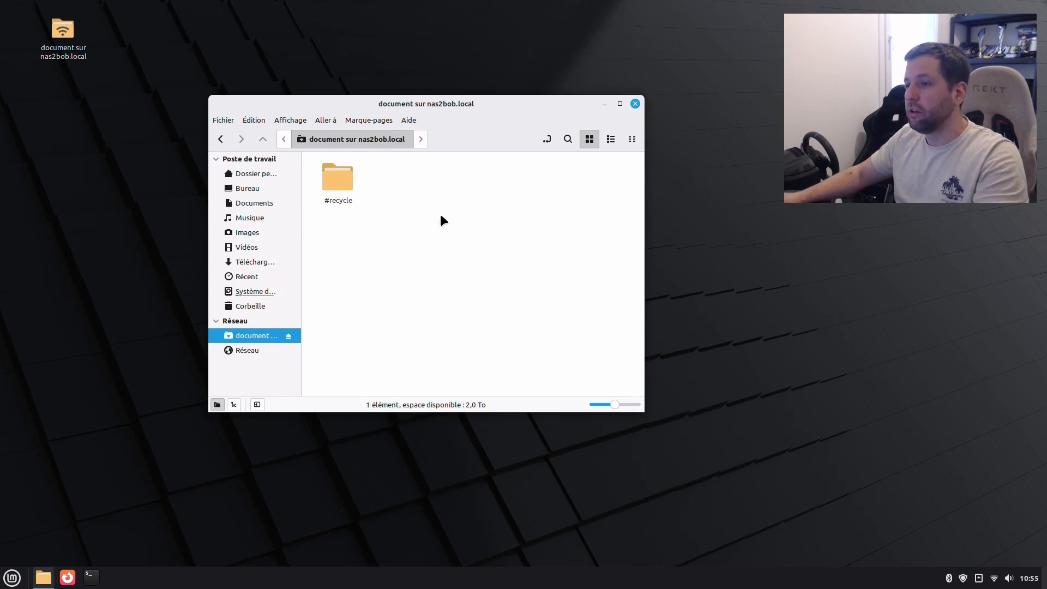
text(test)
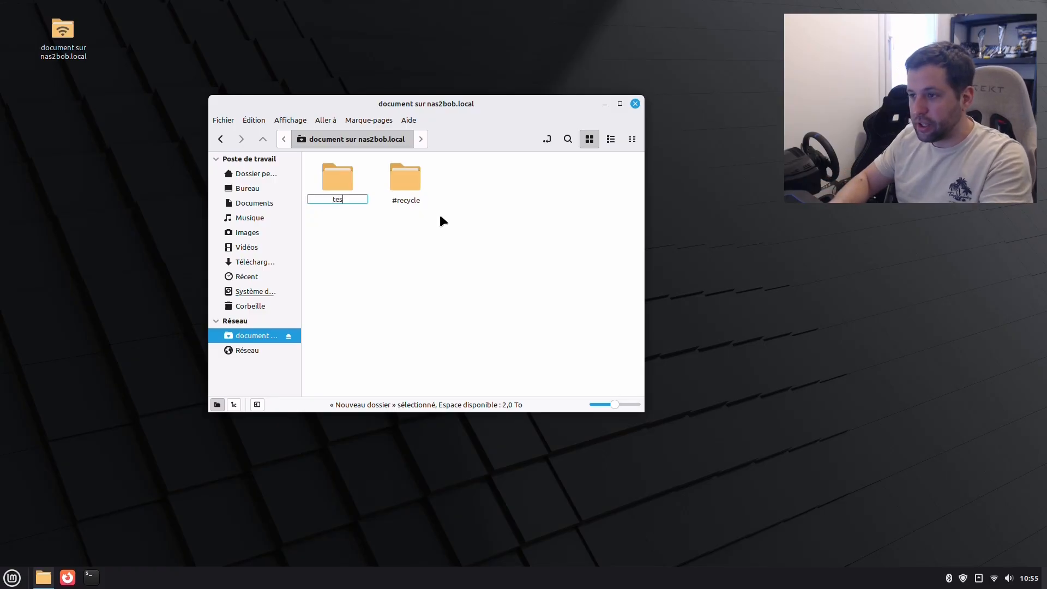
key(Return)
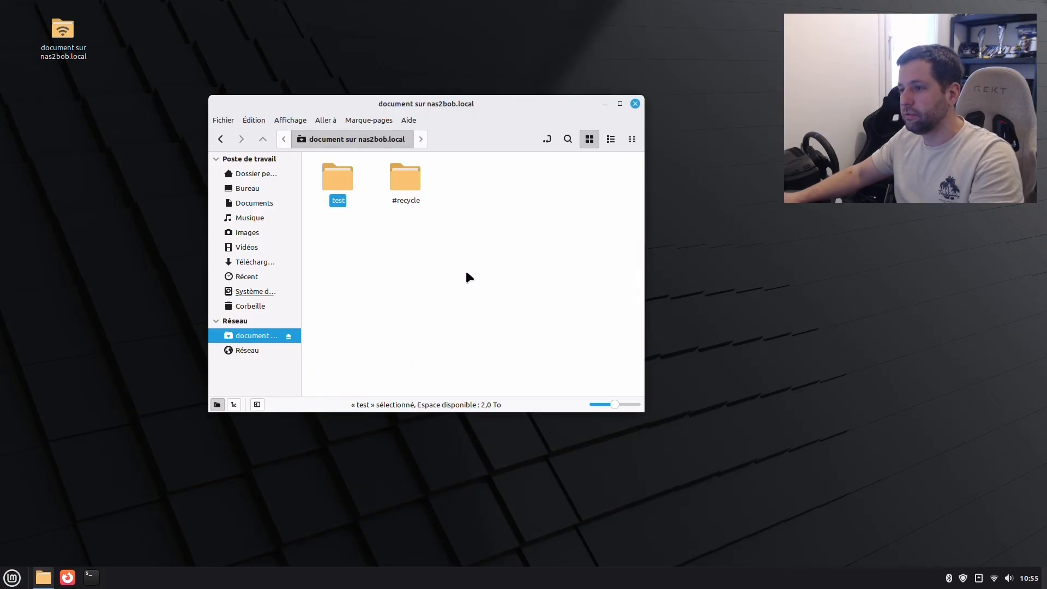
Step: Add an empty document to the share, keeping the default name Nouveau document
right_click(466, 269)
mouse_move(528, 293)
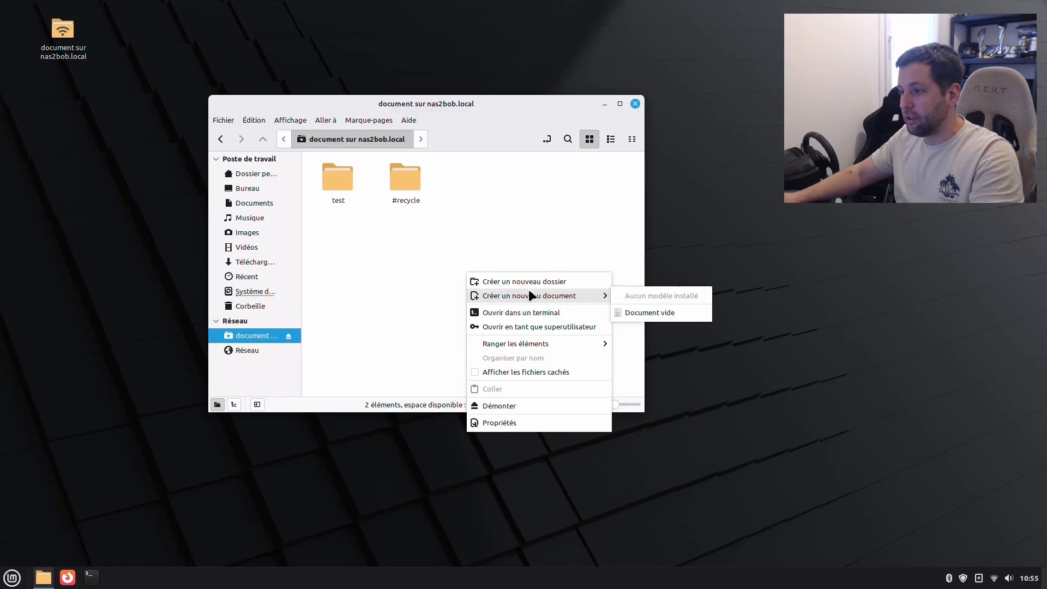
click(694, 313)
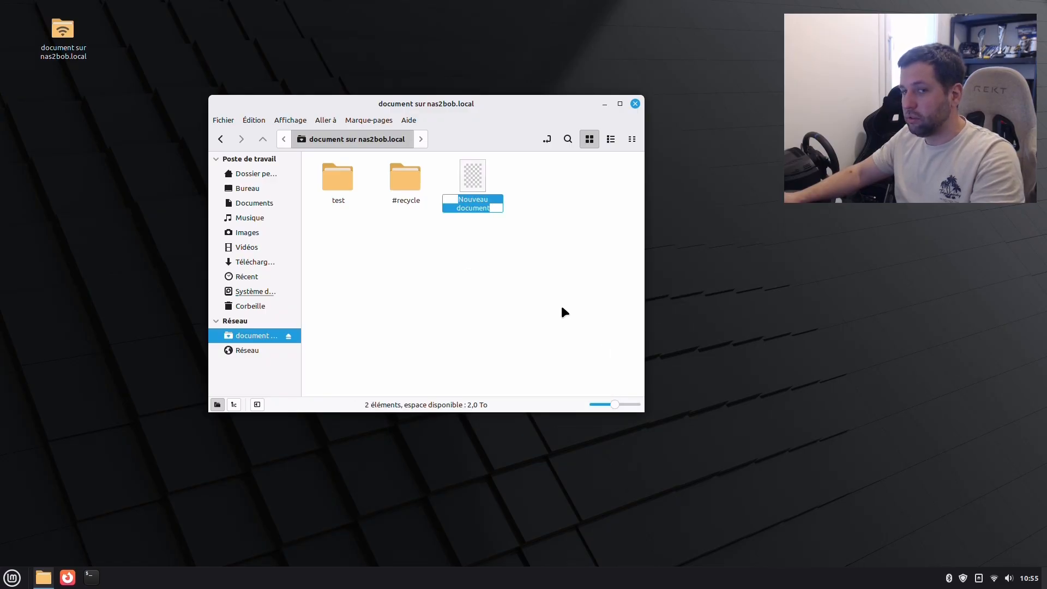
key(Return)
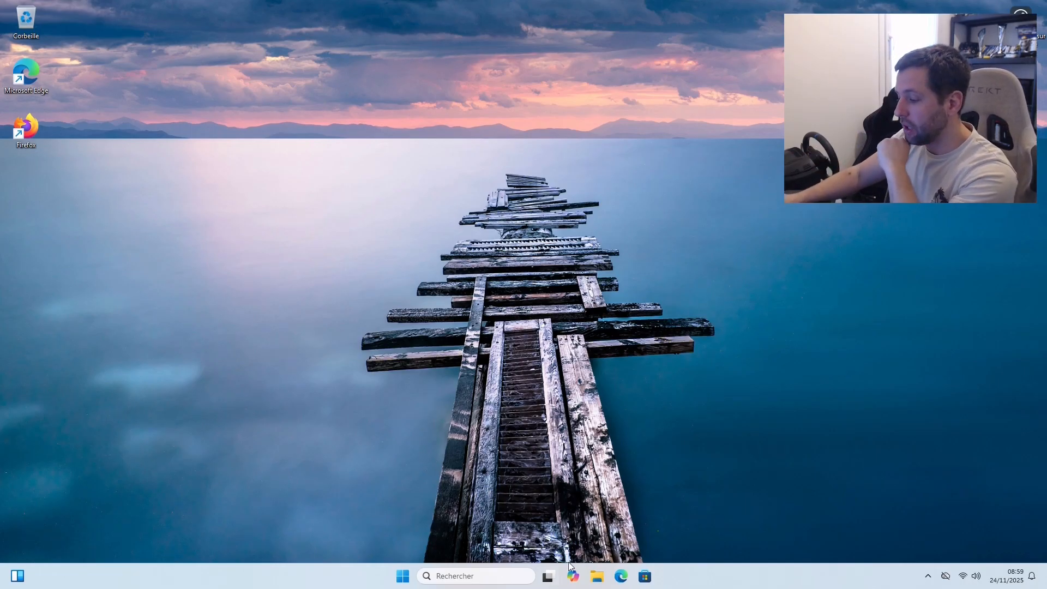
Step: Browse the network in File Explorer and open the nas2bob computer
click(598, 578)
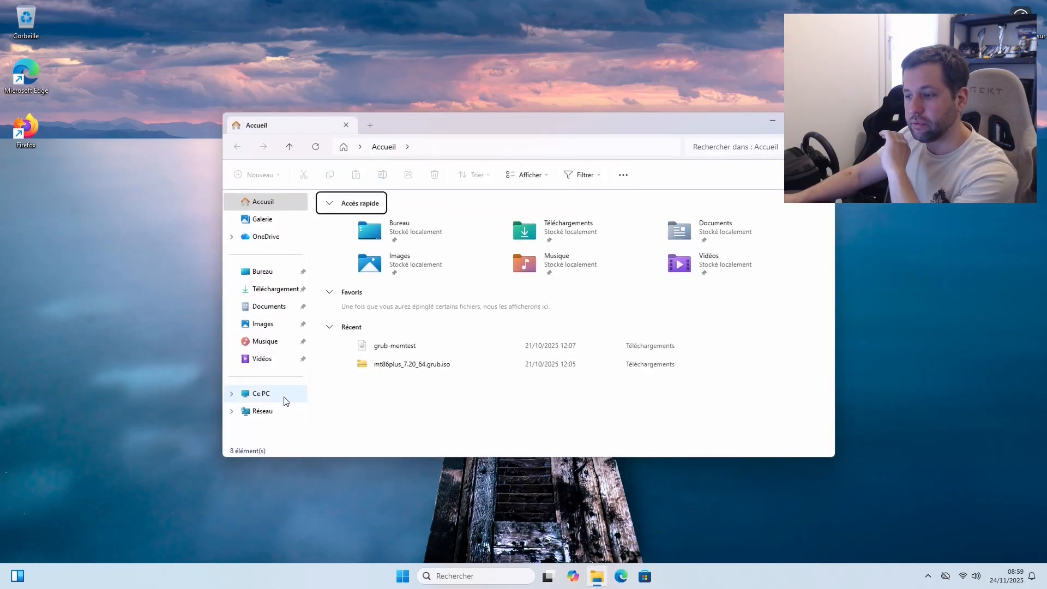
click(260, 414)
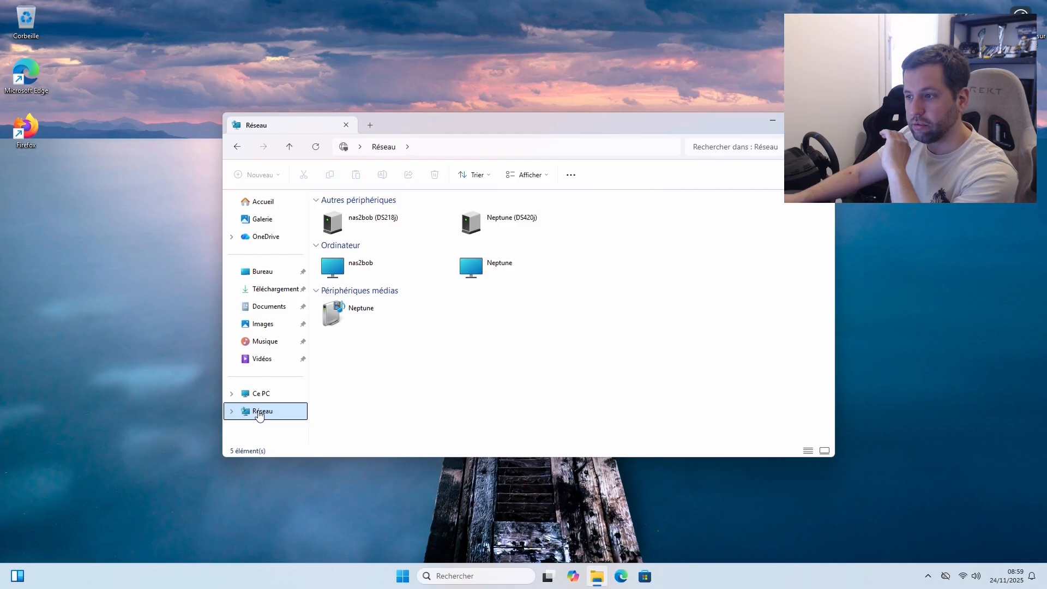
click(360, 267)
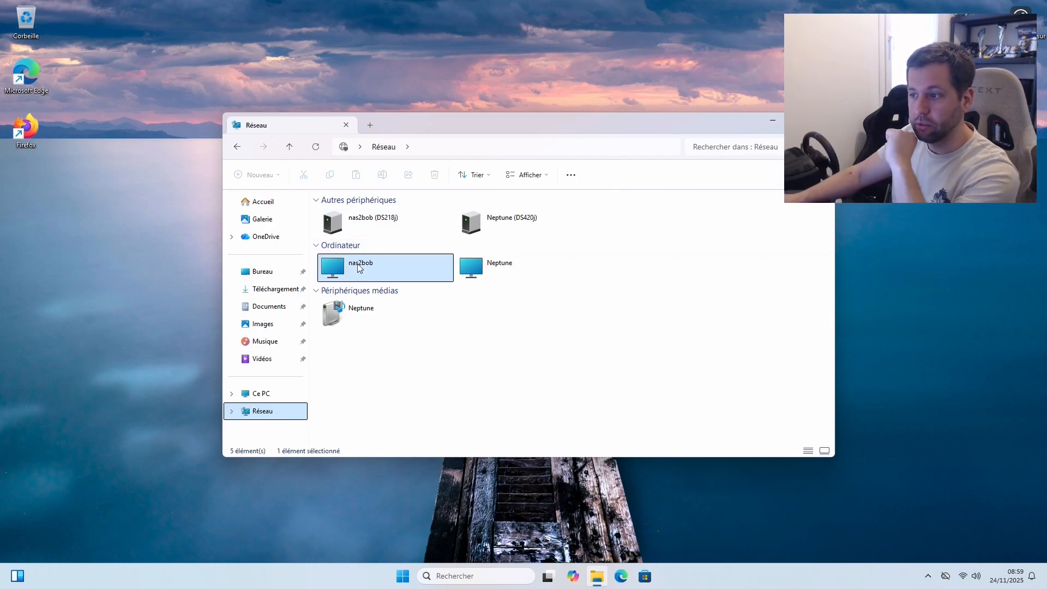
double_click(359, 266)
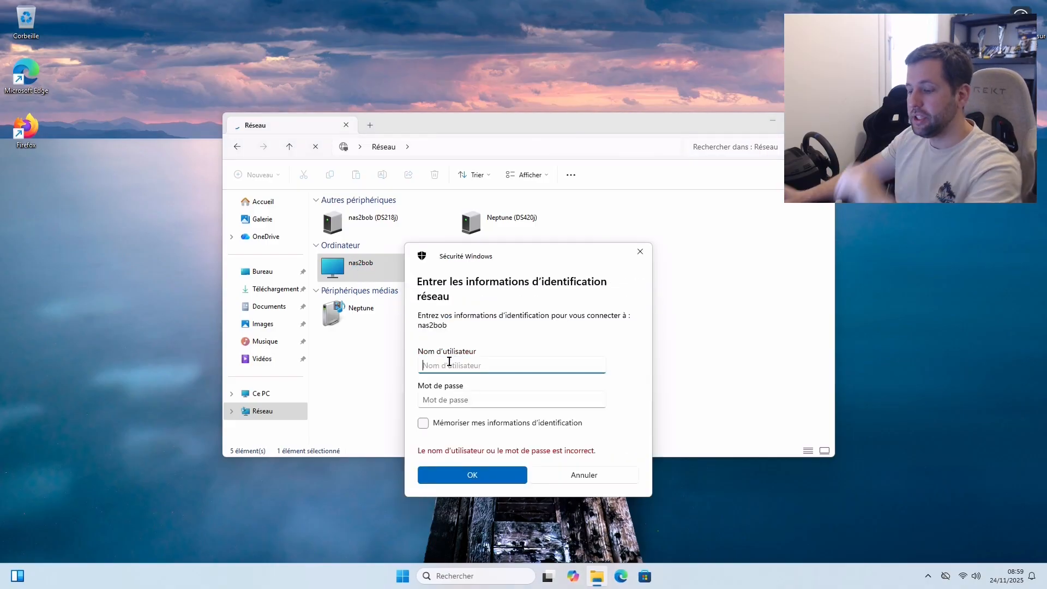
Step: Sign in to nas2bob with the NAS user's username and password
text(bob)
key(Tab)
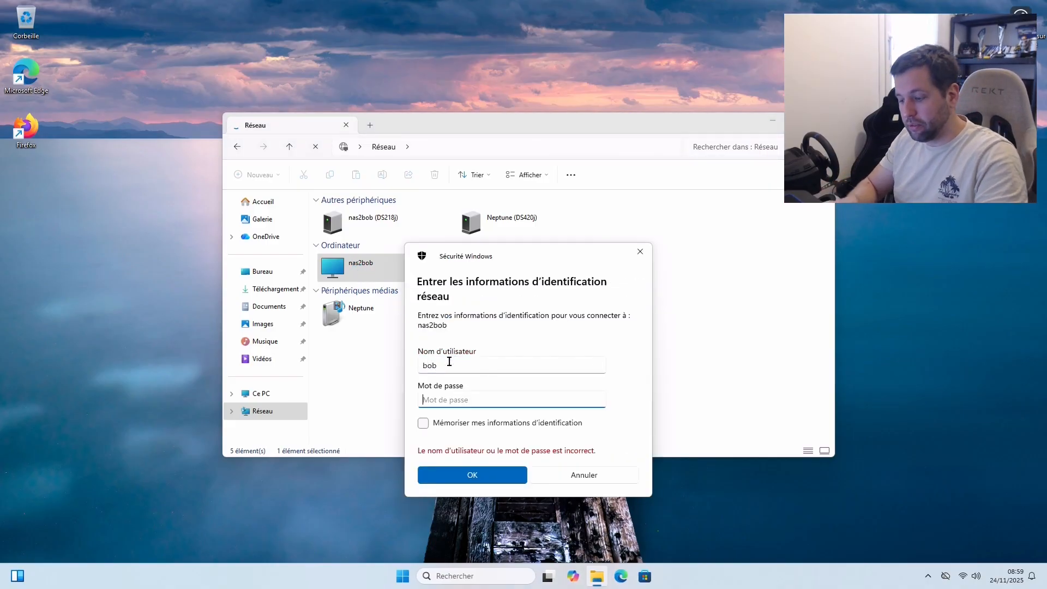
key(ctrl+v)
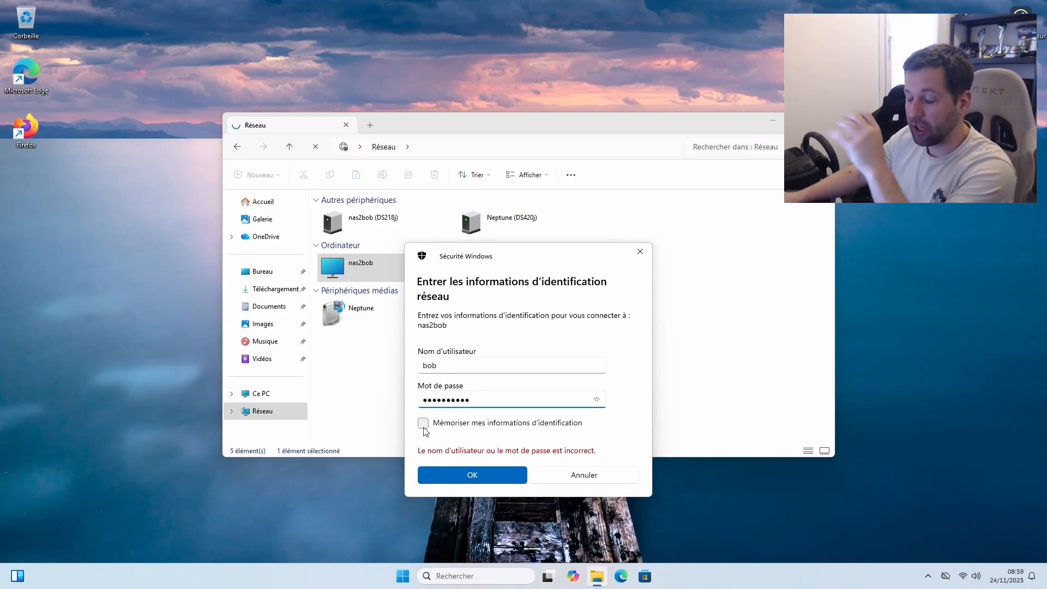
click(480, 473)
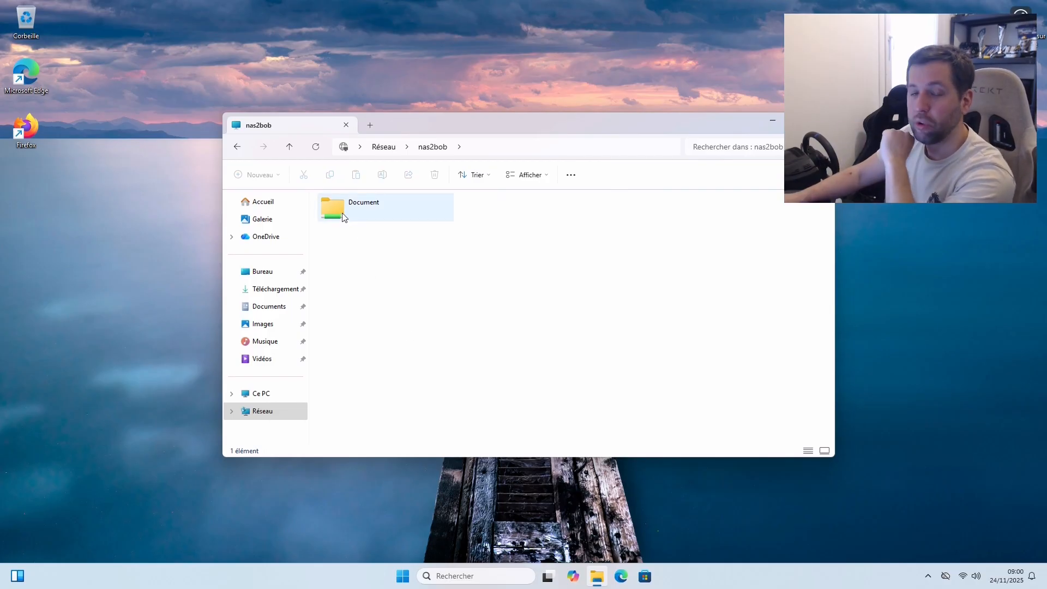
Step: Open the Document share and check that the test folder and Nouveau document are there
double_click(345, 218)
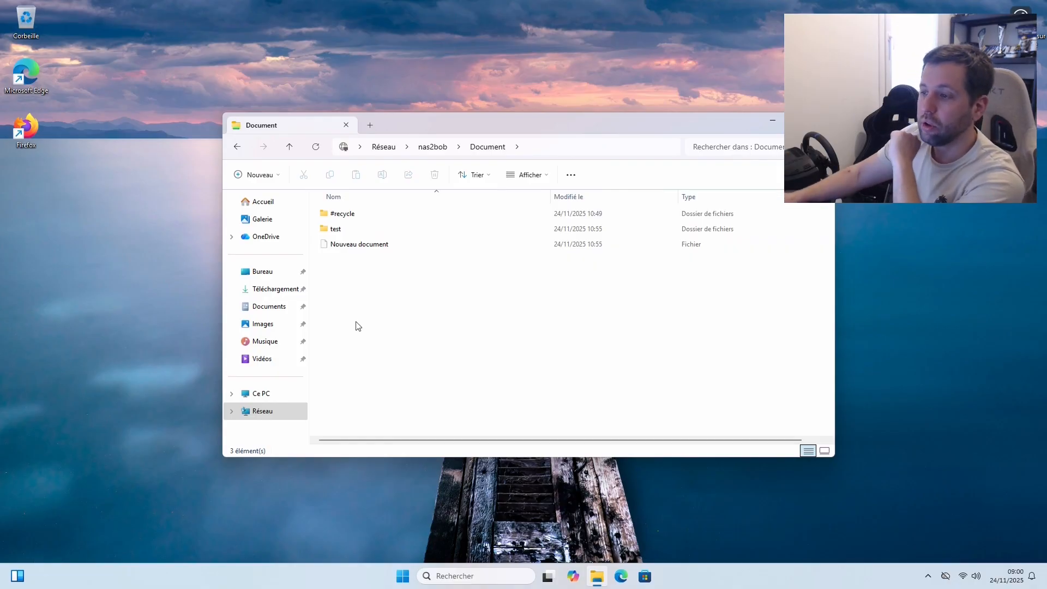
click(342, 231)
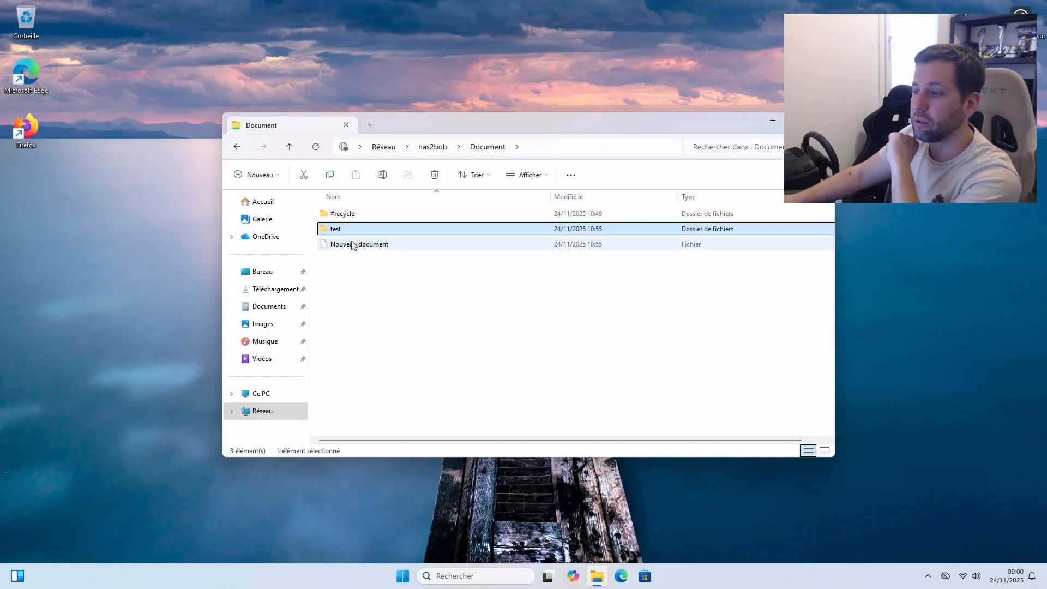
click(353, 245)
click(378, 278)
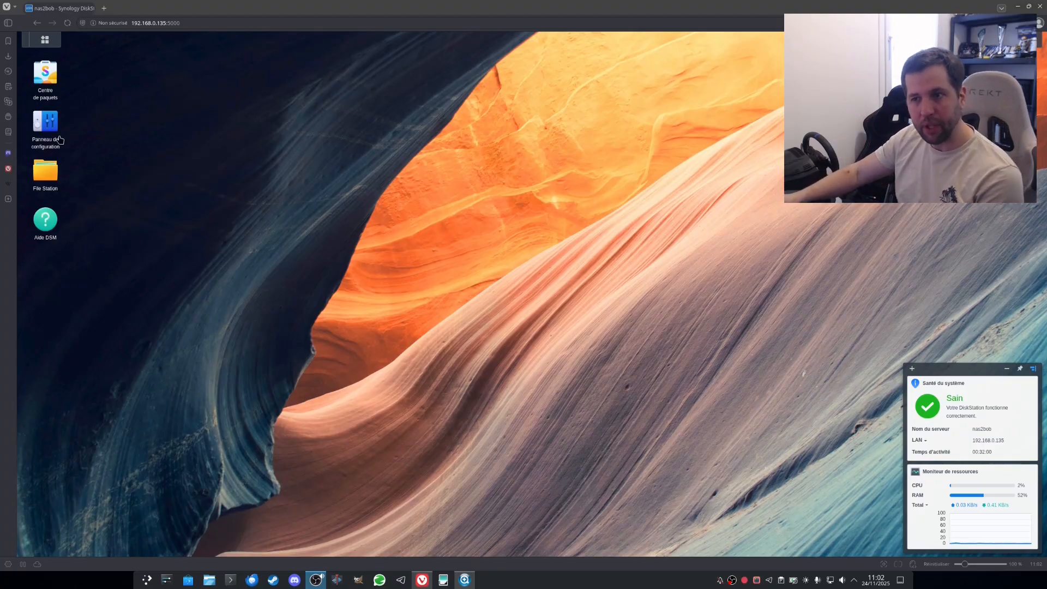
Step: Edit the LAN interface under Panneau de configuration > Réseau > Interface réseau and choose manual IPv4 configuration
click(44, 125)
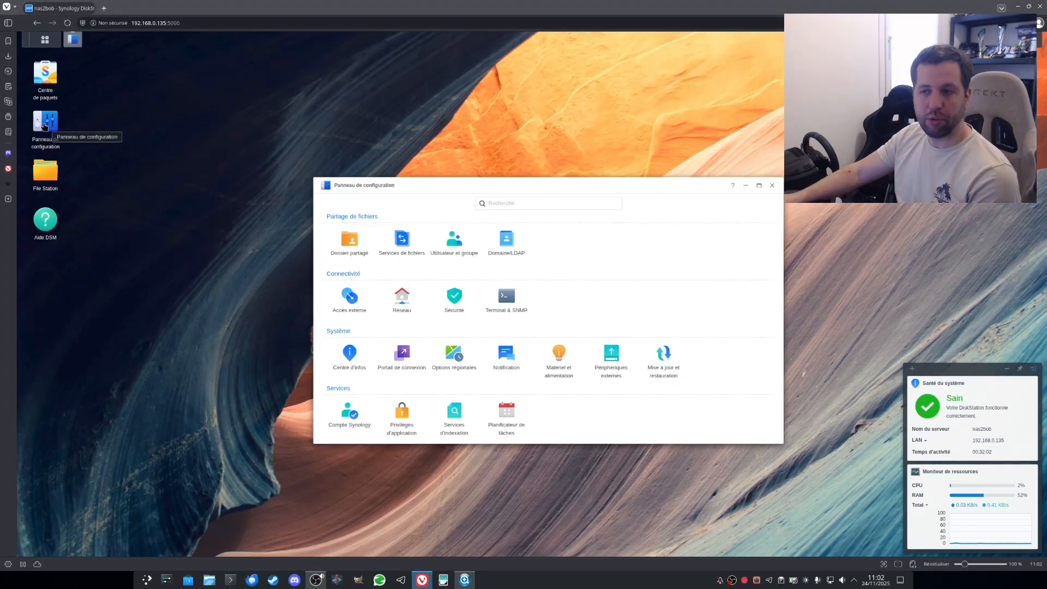
click(399, 310)
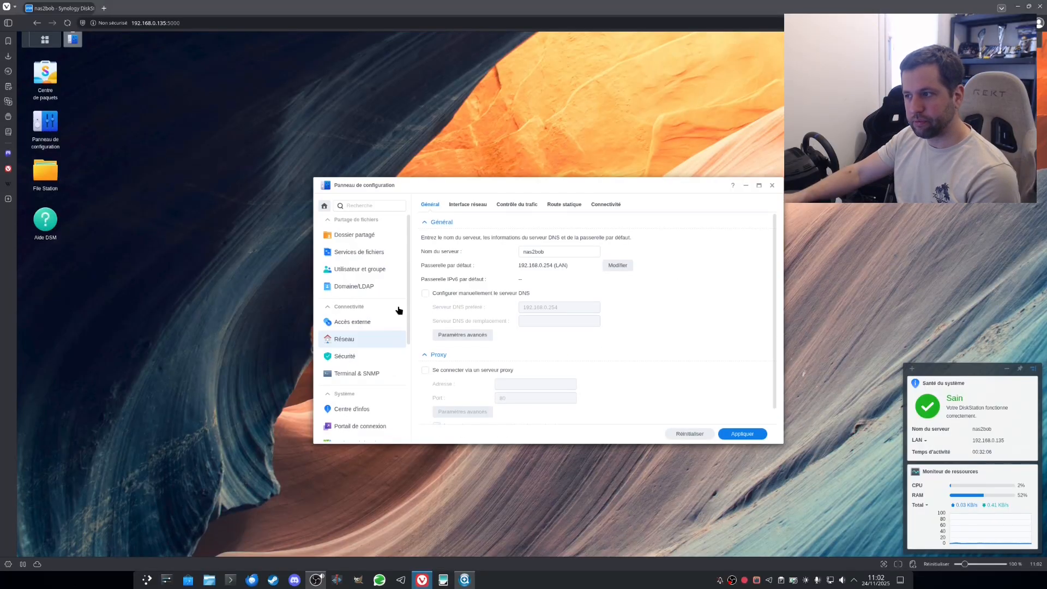
click(459, 207)
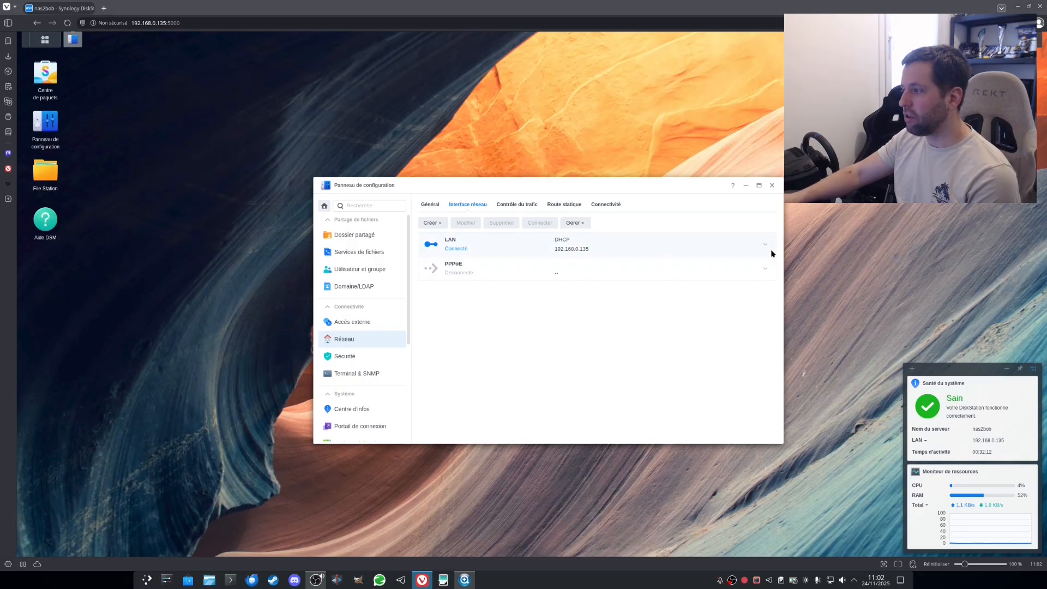
click(766, 247)
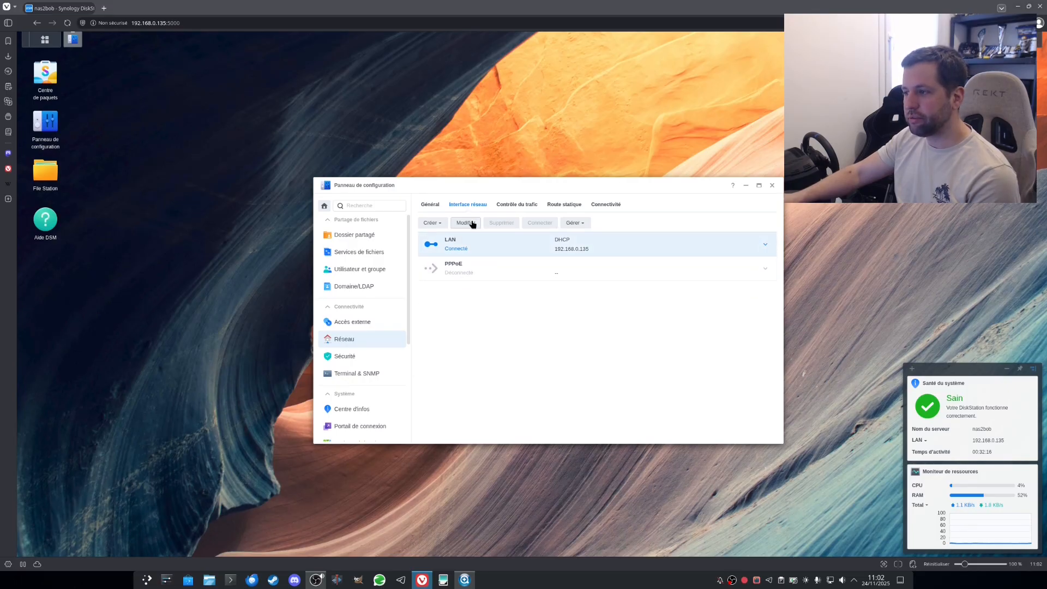
click(473, 224)
click(456, 251)
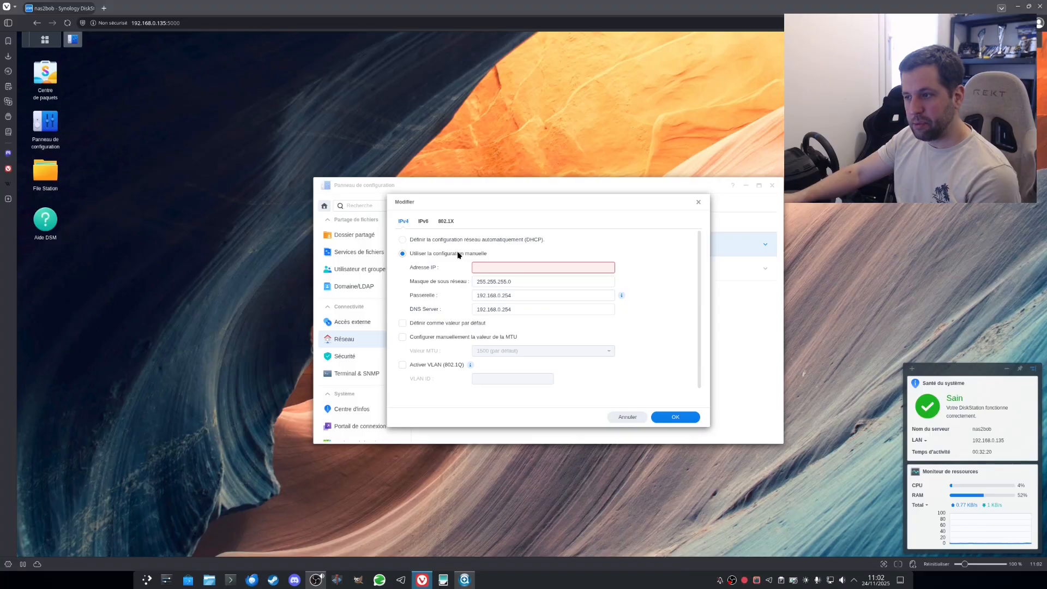
Step: Enter IP address 192.168.0.5, keeping mask 255.255.255.0 and gateway 192.168.0.254
click(490, 267)
text(19)
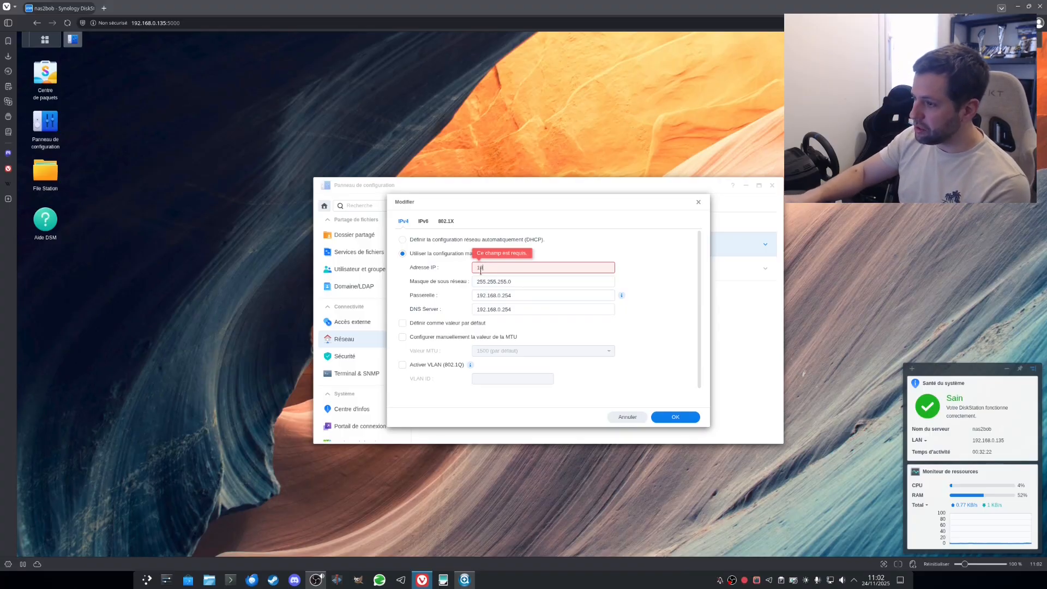
text(2.168)
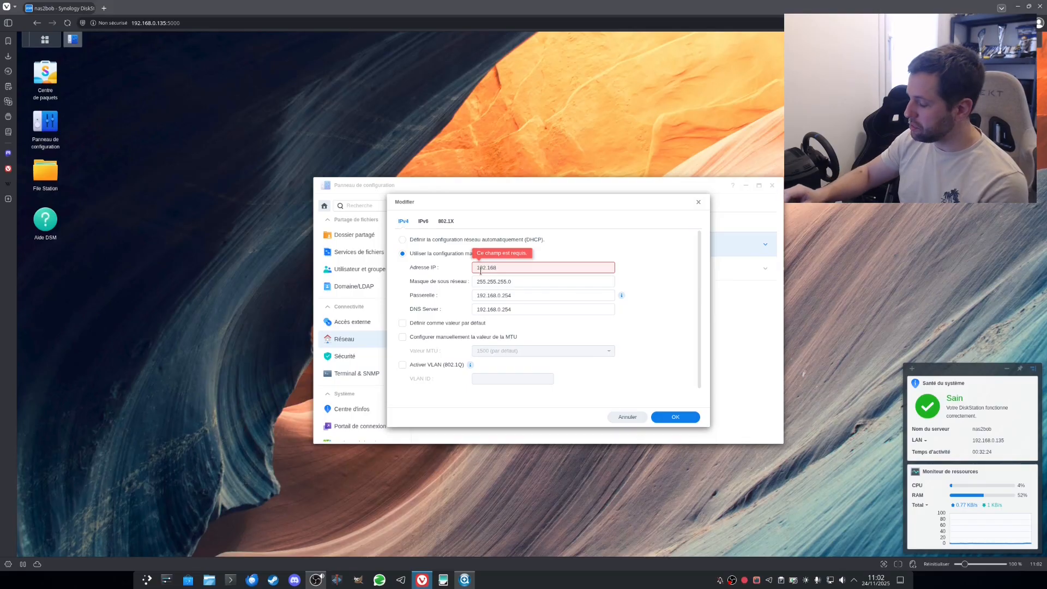
text(.0.)
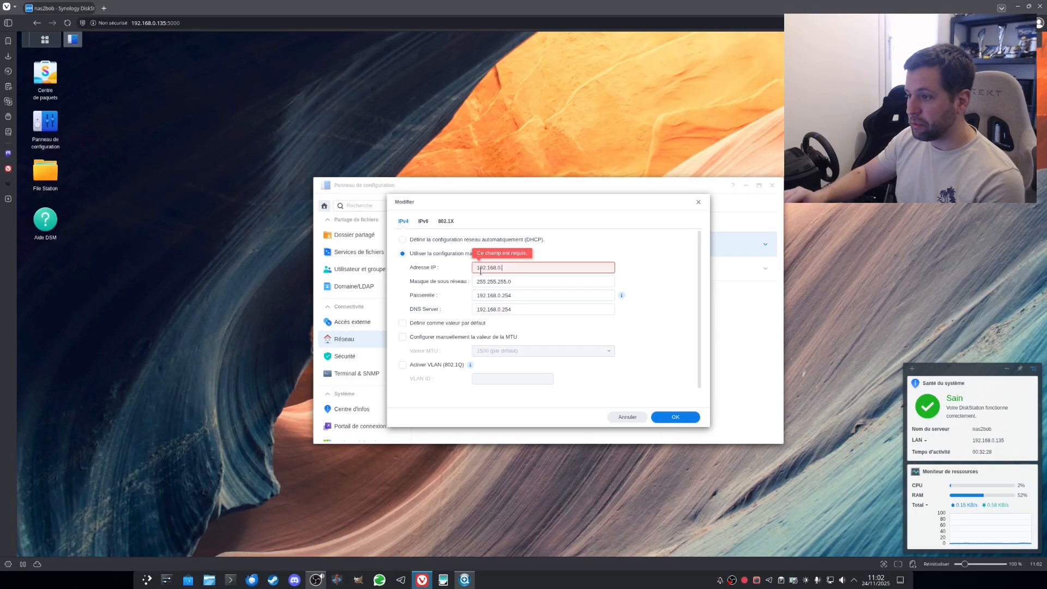
text(5)
click(542, 282)
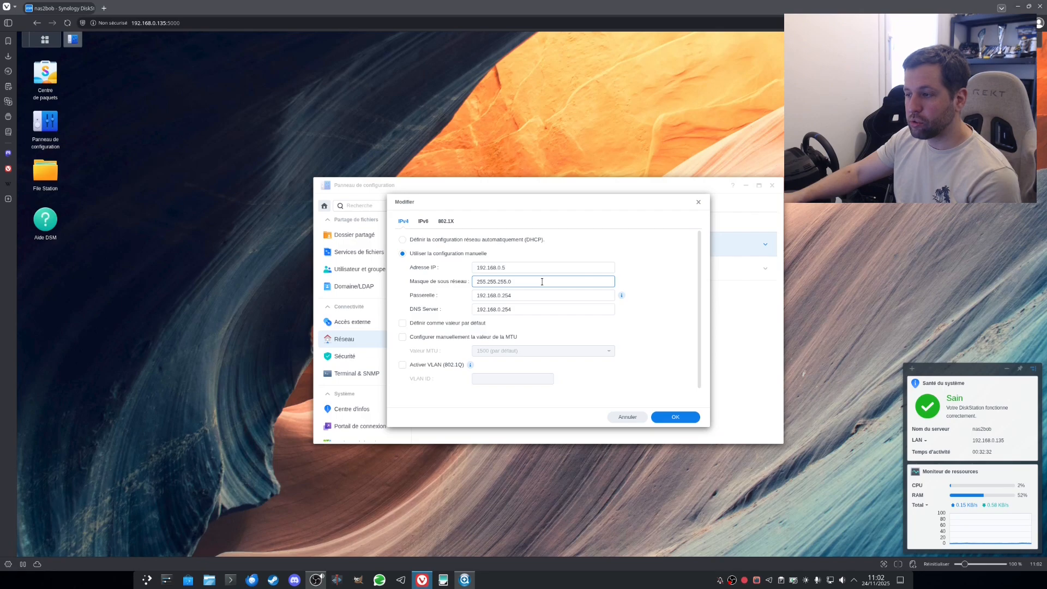
click(515, 292)
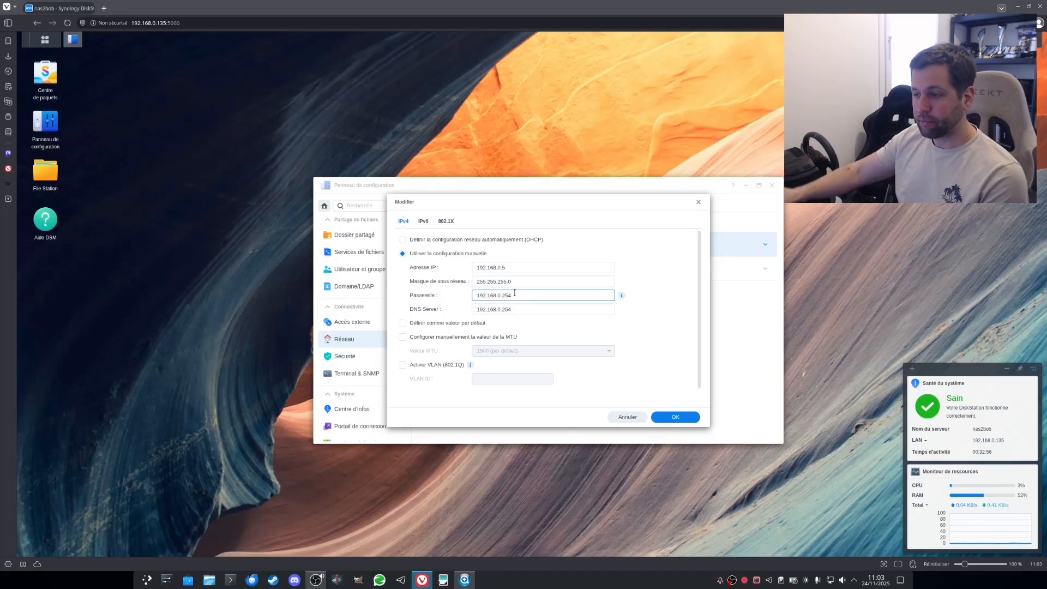
Step: Set the DNS server to 192.168.0.254 and apply the new network settings
click(515, 312)
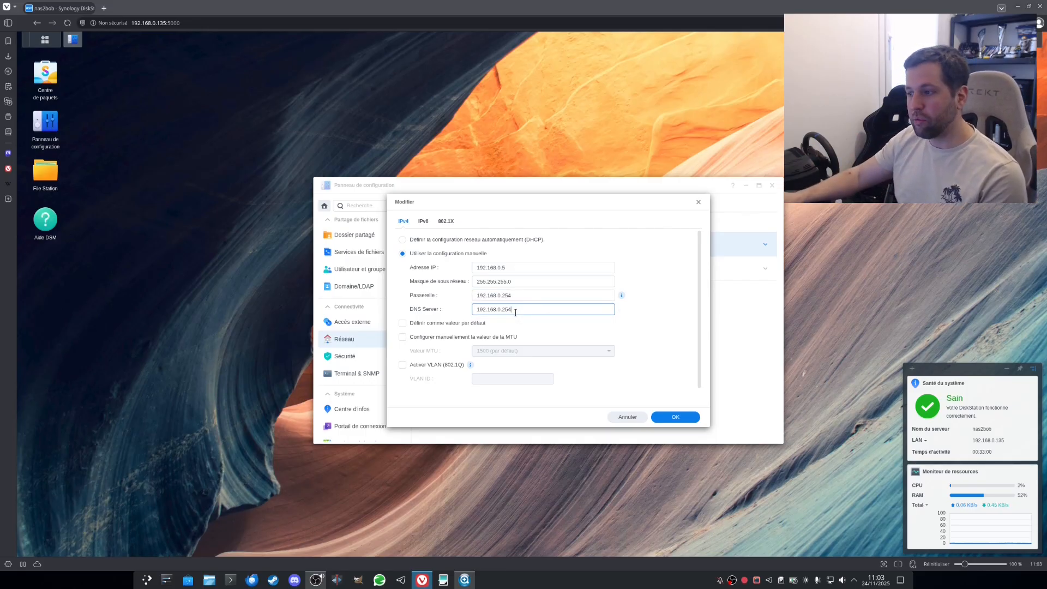
drag(510, 312, 469, 307)
text(8.8.8.8)
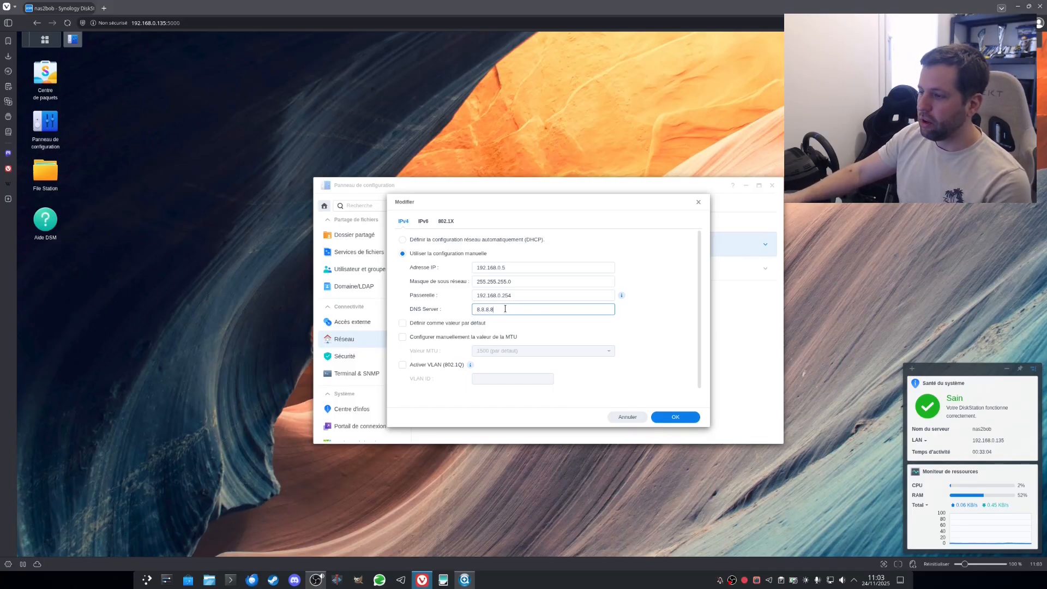
key(BackSpace)
key(BackSpace)
key(BackSpace)
key(BackSpace)
key(BackSpace)
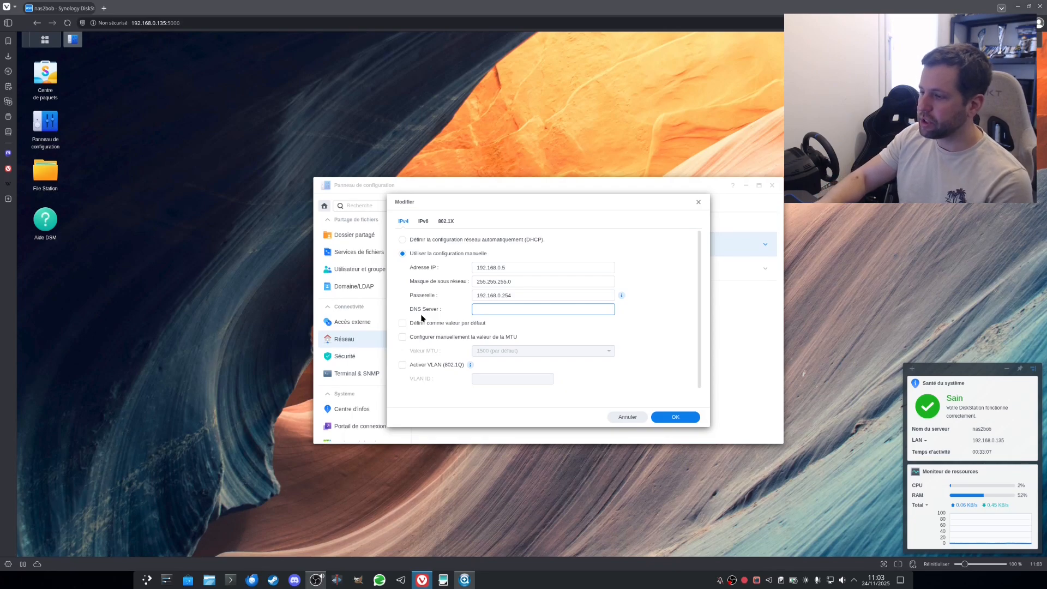
text(192.168.0.254)
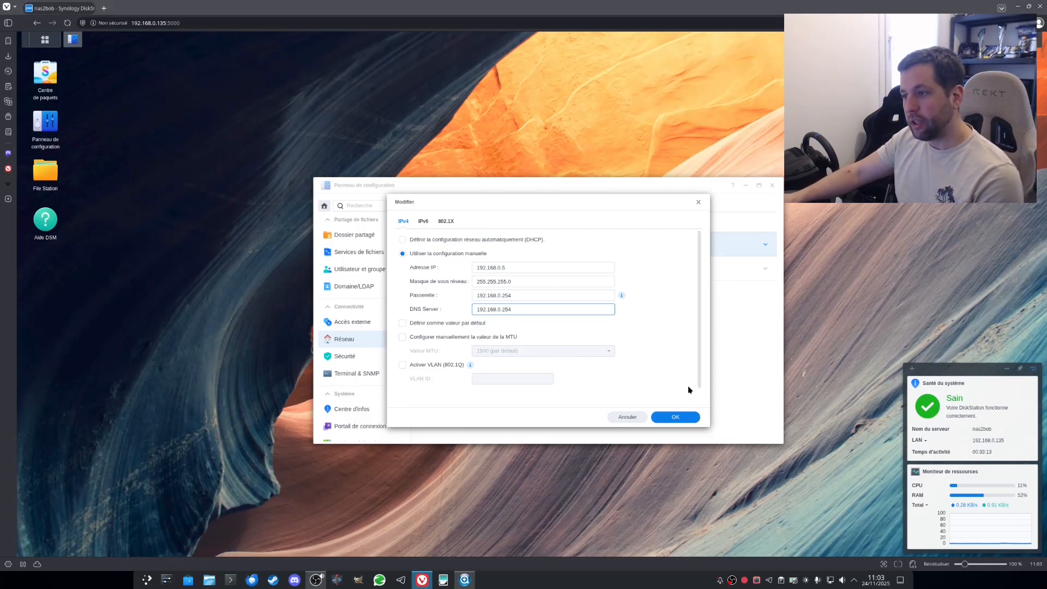
click(676, 417)
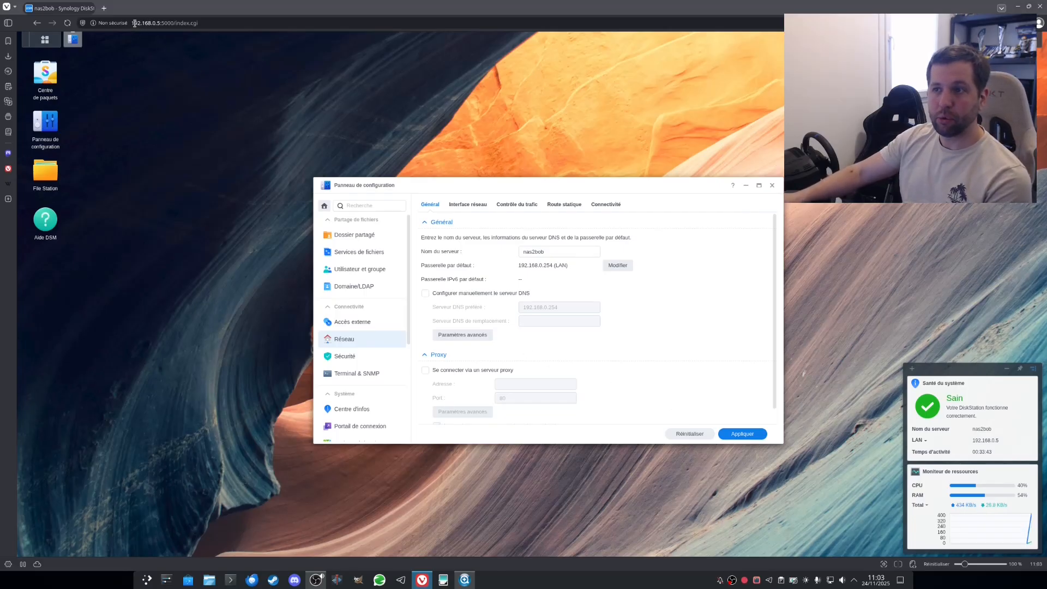
Step: Confirm the browser address bar now shows 192.168.0.5:5000
click(159, 23)
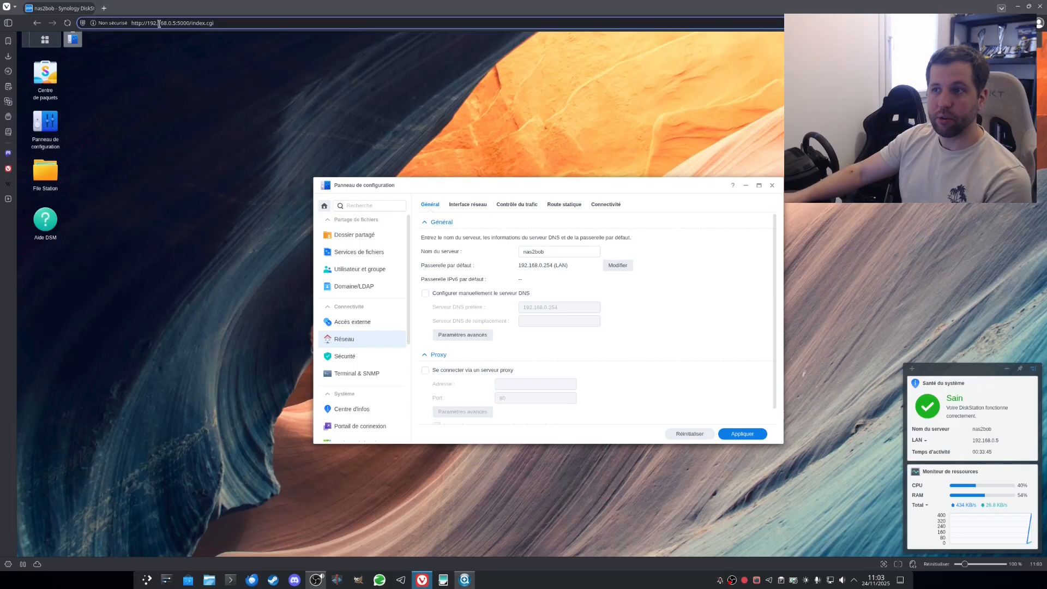